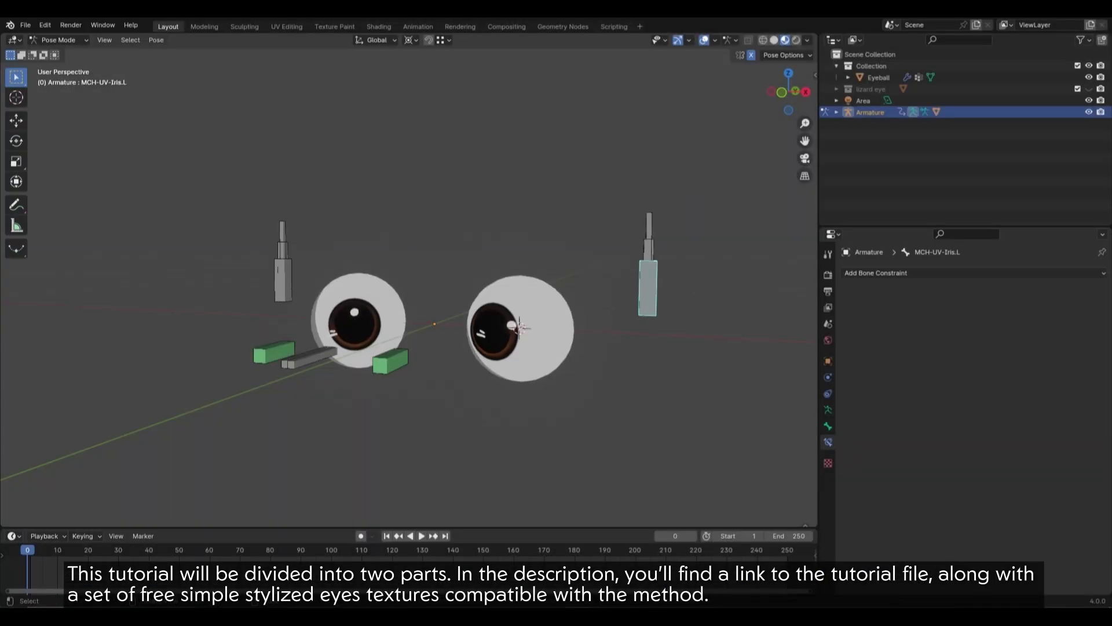
Step: Set the transform pivot point to Individual Origins and scale the selected iris UV bone down to about 0.28
left_click(410, 40)
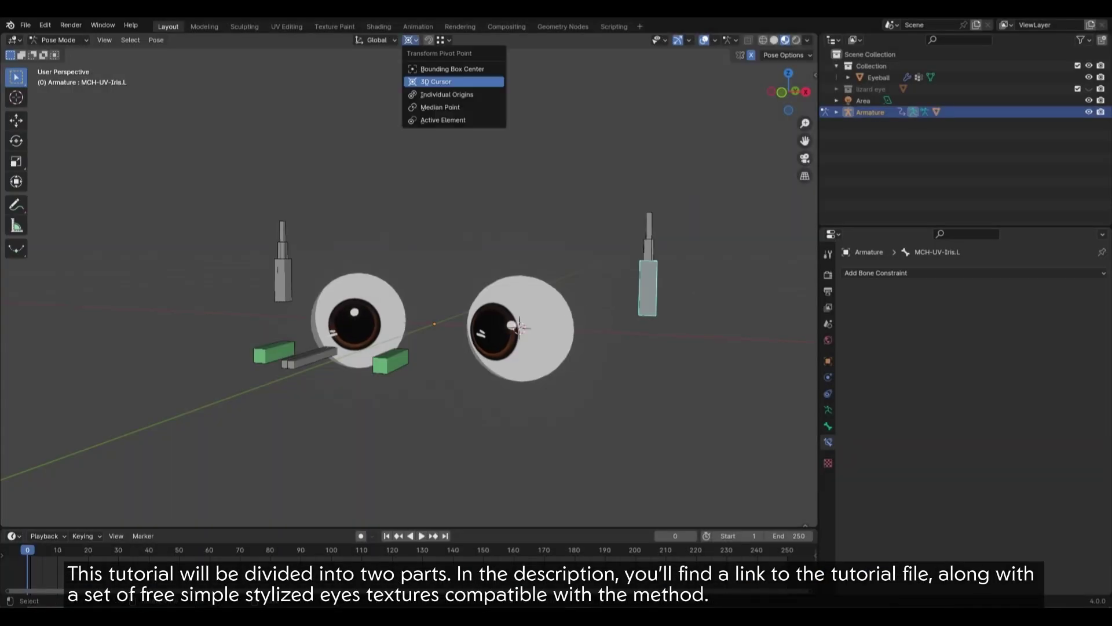
left_click(447, 94)
key("s")
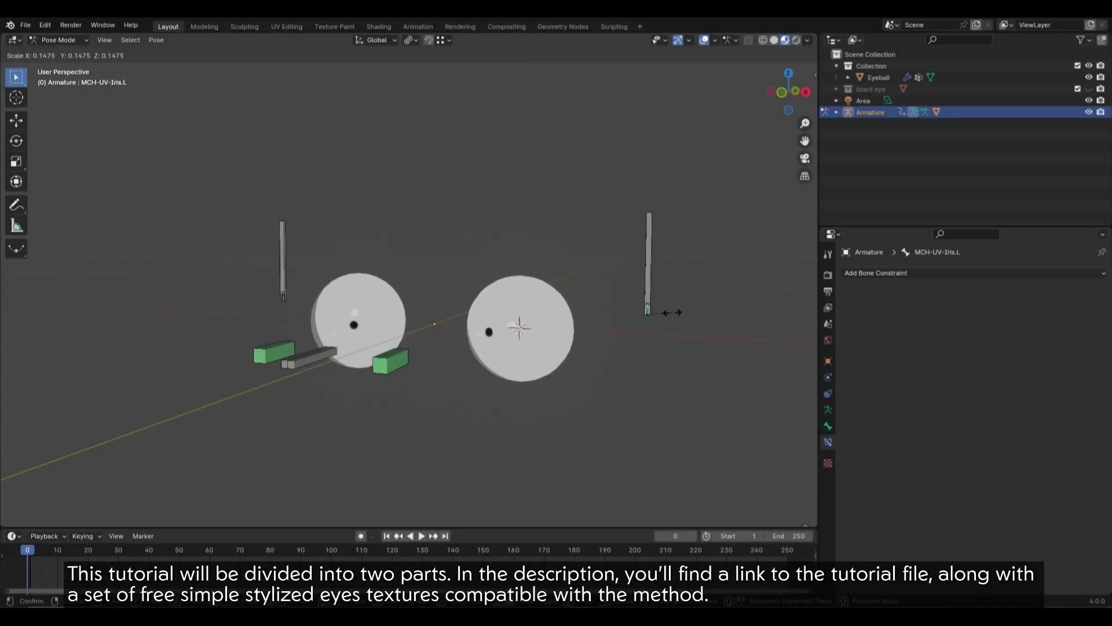
left_click(654, 255)
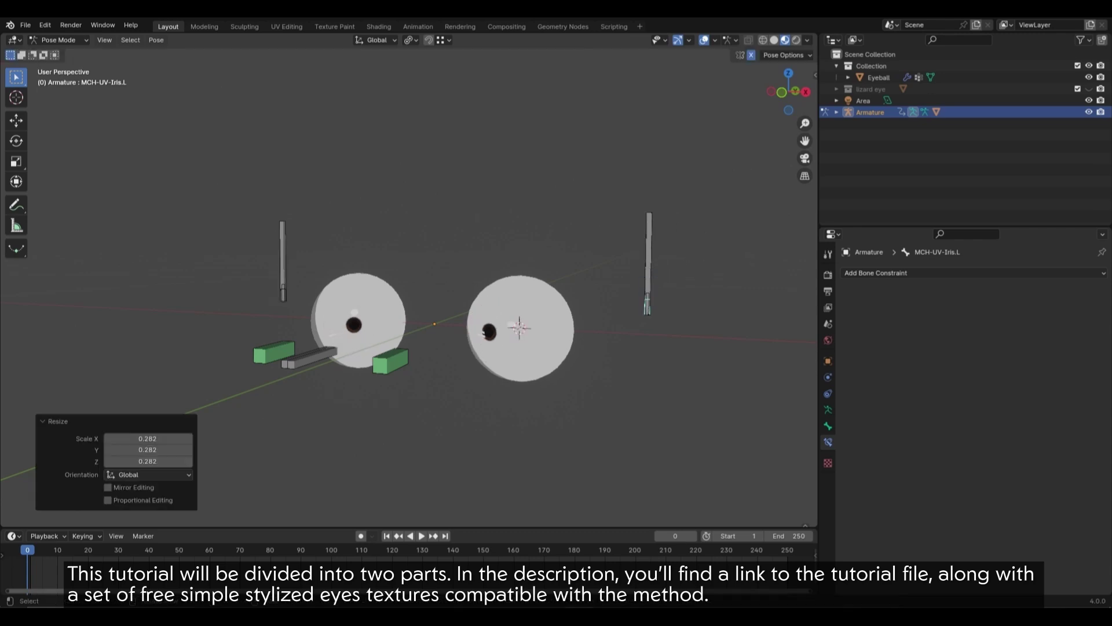
Step: Select the eye control bone in front of the eyes and move it to redirect the gaze
left_click(313, 357)
key("g")
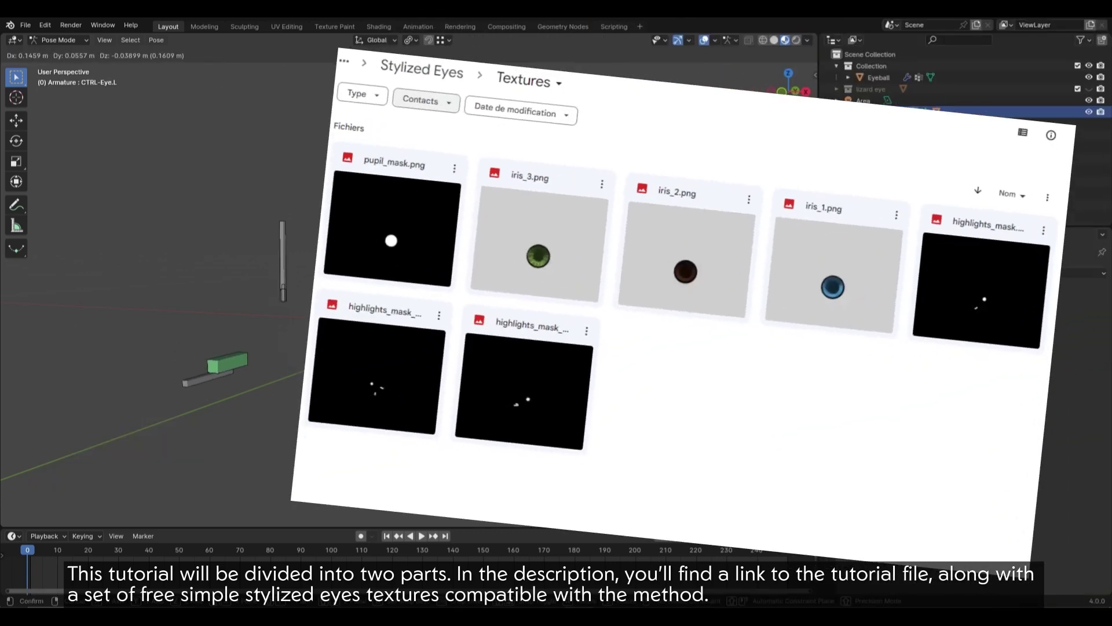
key("Return")
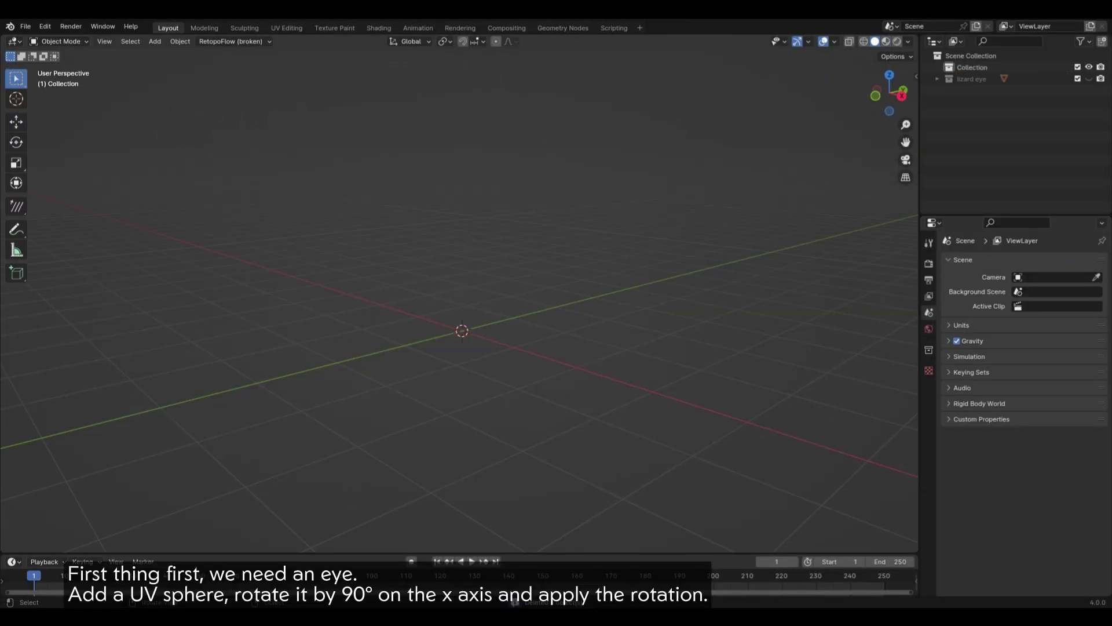
Step: Add a UV sphere at the centre of the empty scene
left_click(154, 42)
mouse_move(171, 54)
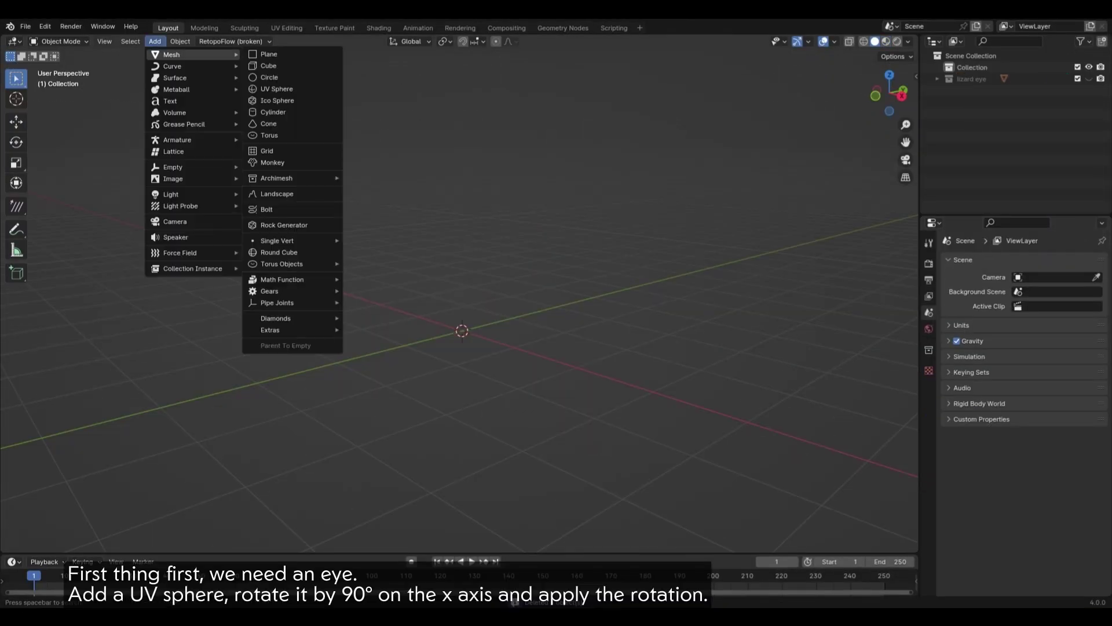
left_click(277, 89)
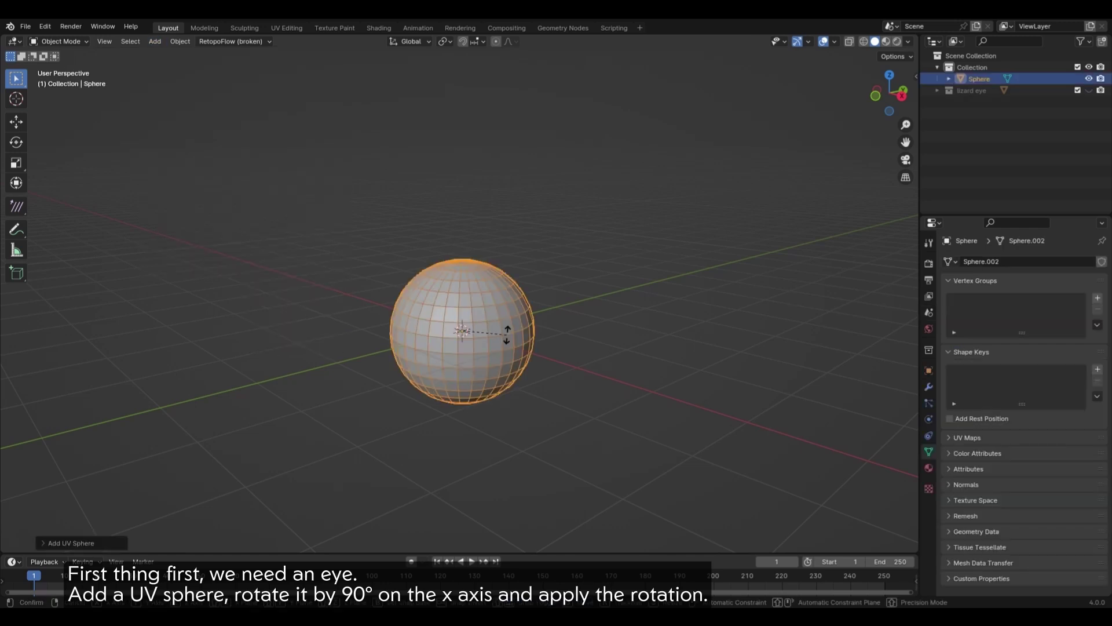
Step: Rotate the sphere 90° about the X axis and apply the rotation
type("rx")
type("90")
key("Return")
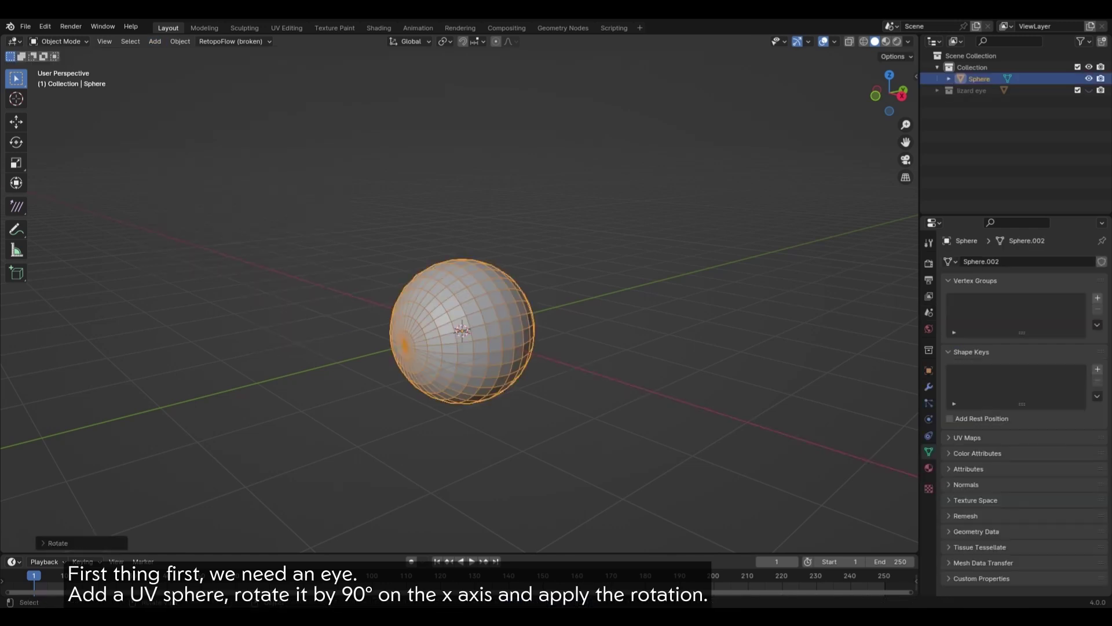
key("ctrl+a")
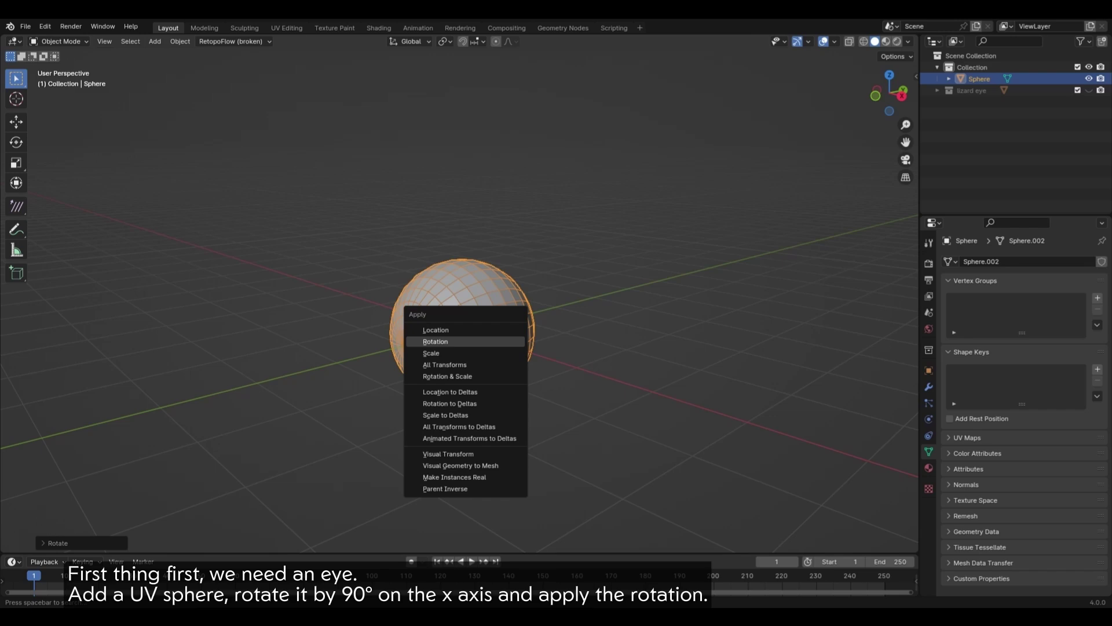
left_click(435, 341)
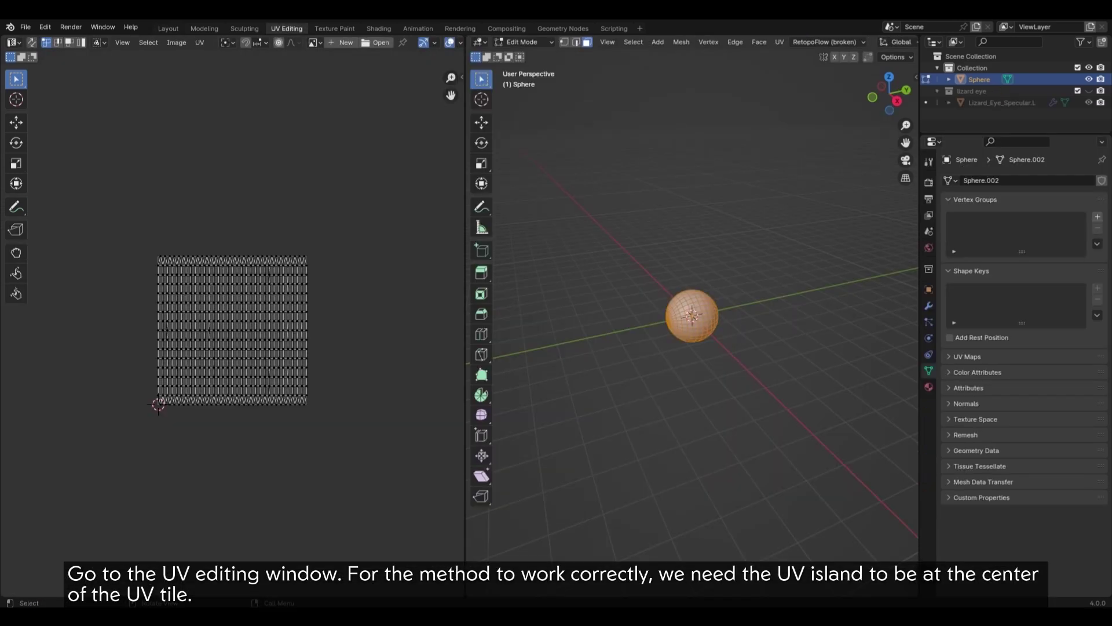
Step: Mark a seam on a vertical edge loop just behind the middle of the sphere
scroll(691, 316, "up", 5)
middle_click_drag(691, 315, 642, 346, "shift")
scroll(676, 343, "up", 1)
left_click(685, 339, "alt")
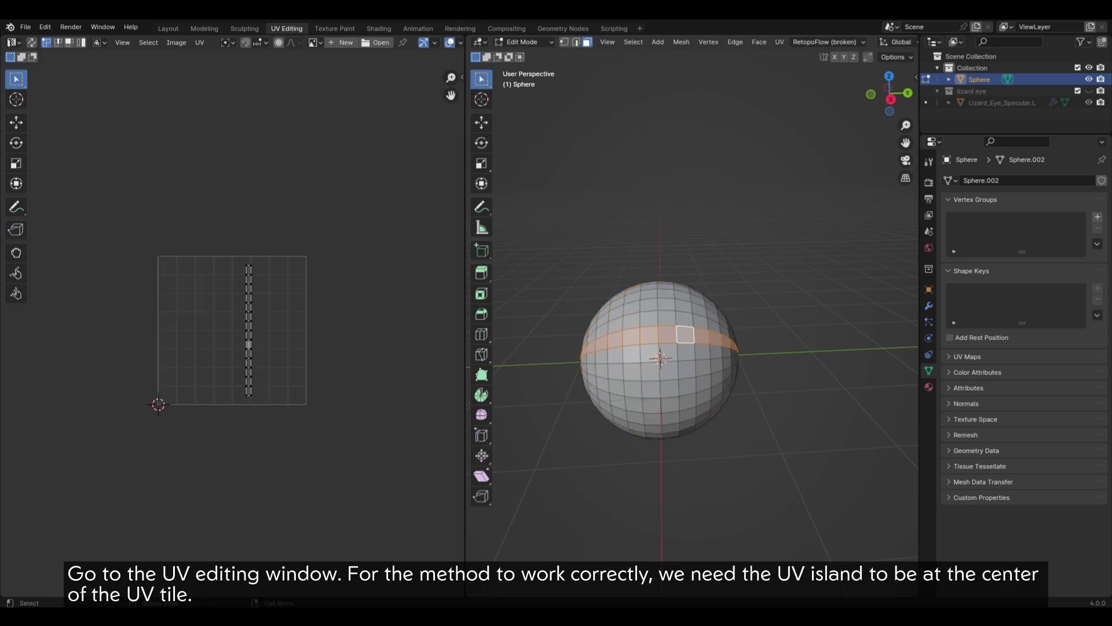
left_click(694, 334, "alt")
right_click(693, 334)
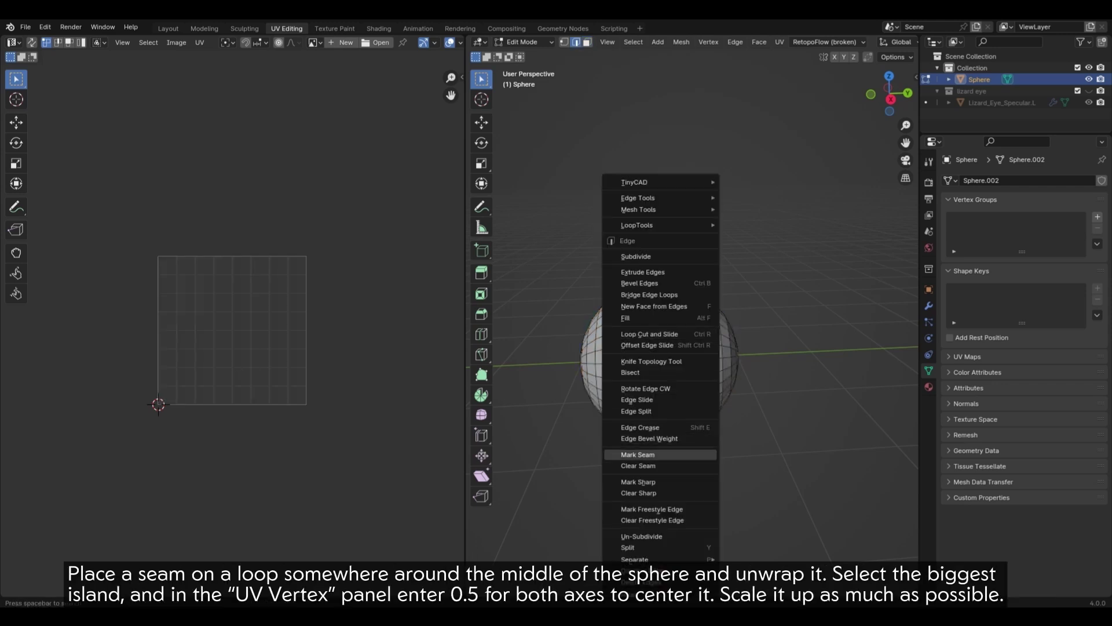
left_click(637, 454)
Step: Unwrap all faces of the sphere along the marked seam
key("a")
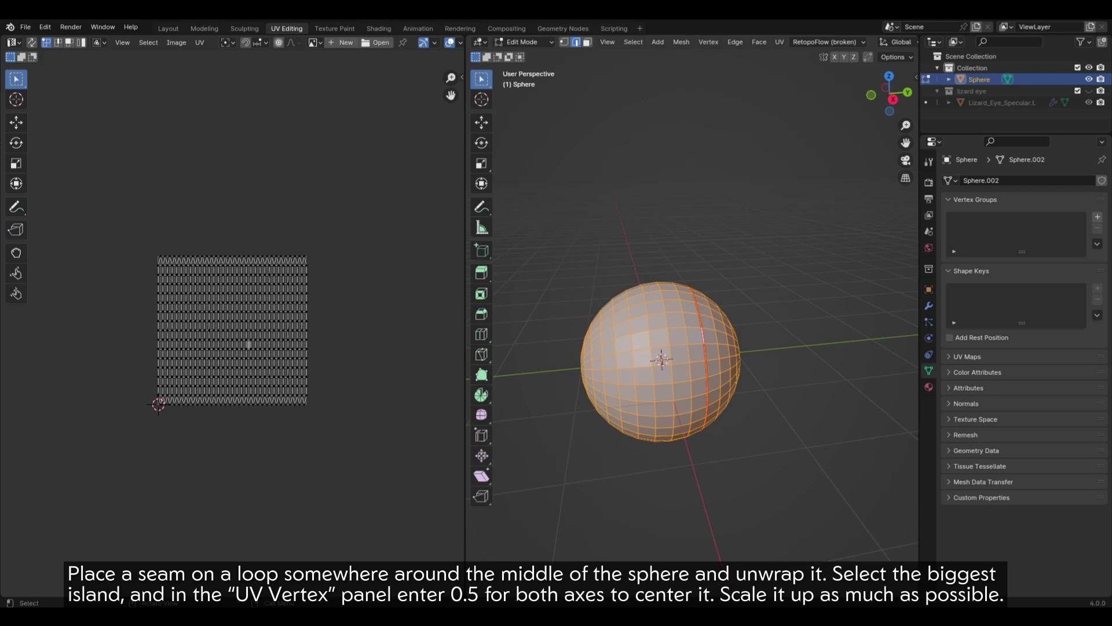
left_click(778, 41)
left_click(799, 54)
Step: Enlarge the UV editor and centre the bigger UV island in the tile at X 0.5 and Y 0.5
scroll(232, 330, "up", 3)
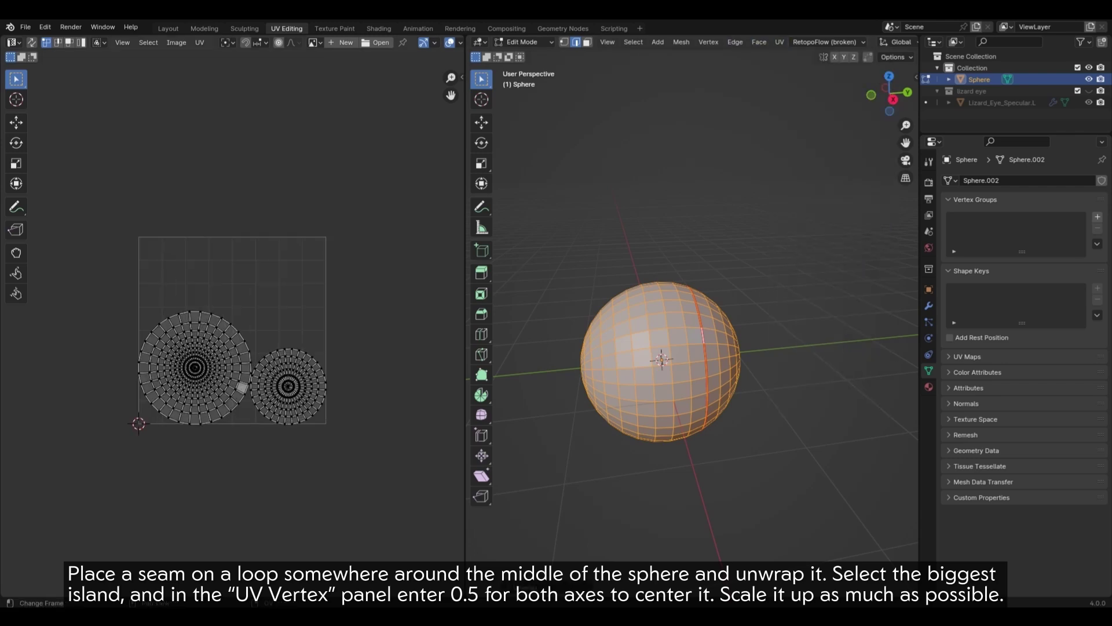
scroll(270, 293, "up", 1)
left_click_drag(466, 250, 700, 251)
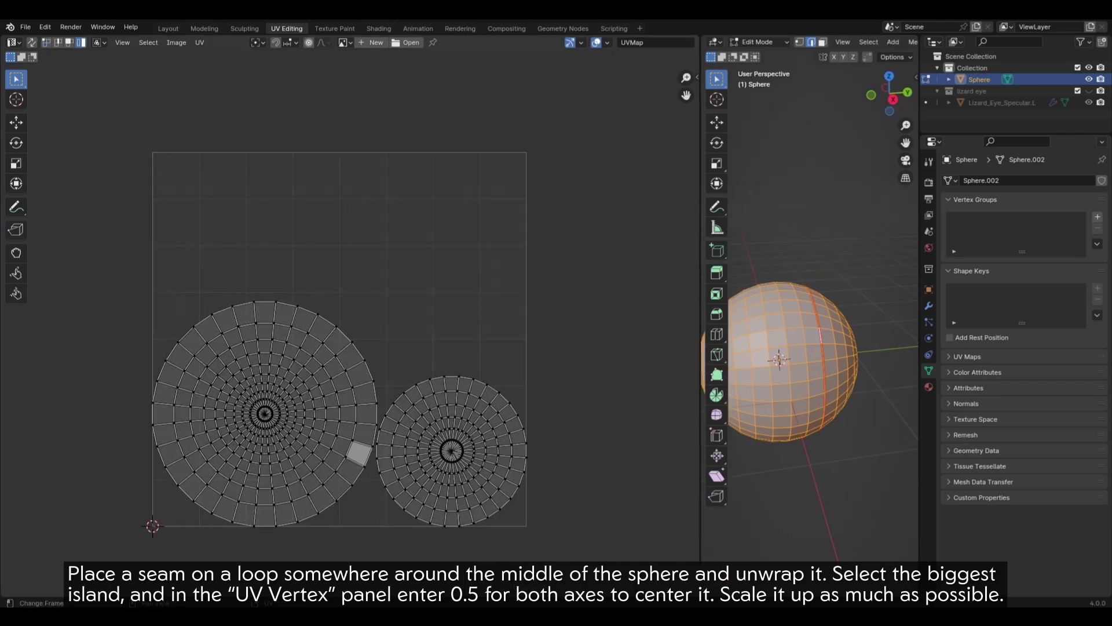
scroll(348, 339, "up", 1)
key("n")
middle_click_drag(347, 339, 362, 290)
type("l")
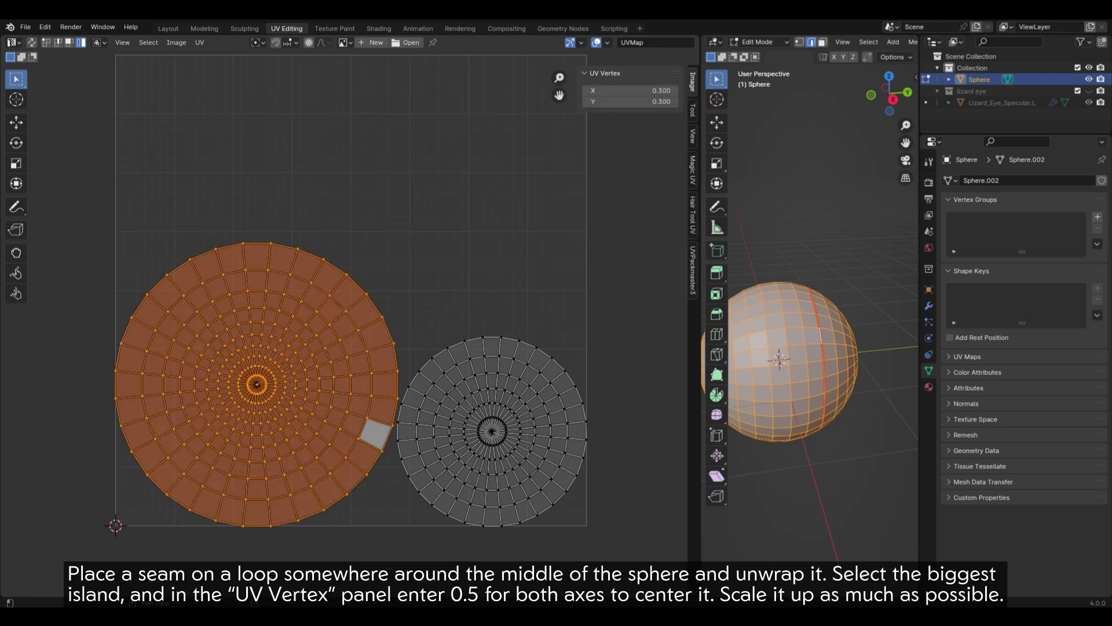
type("0.5")
key("Return")
Step: Scale the centred UV island up until it almost fills the UV tile
scroll(521, 322, "down", 2)
key("s")
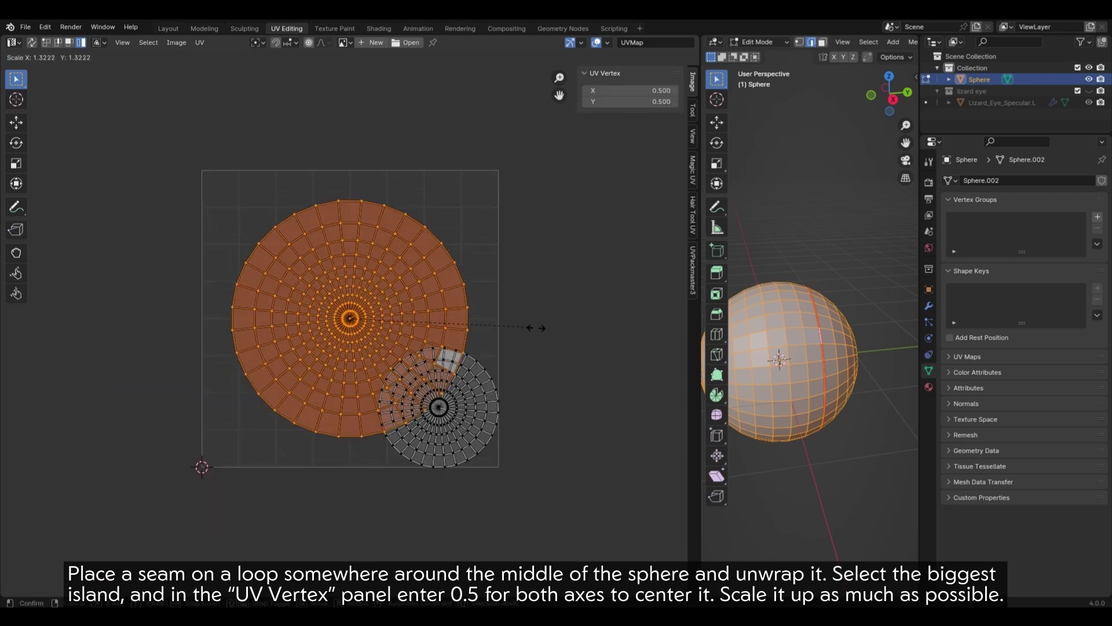
left_click(575, 335)
Step: Shrink the smaller UV island and move it into the tile's lower-right corner, at about X 0.921, Y 0.074
key("l")
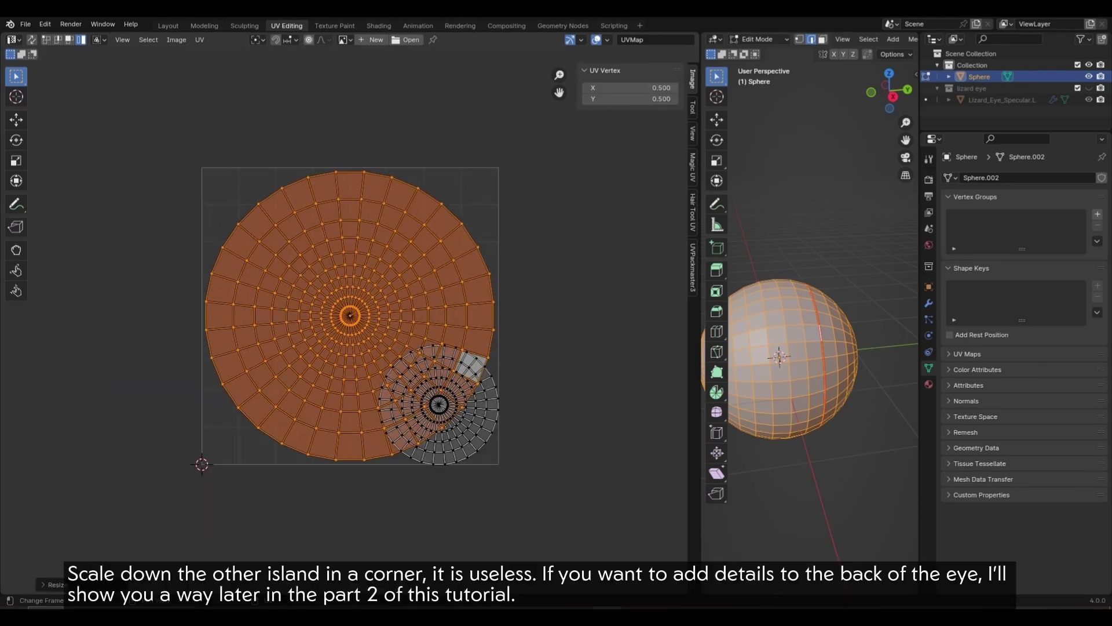
key("s")
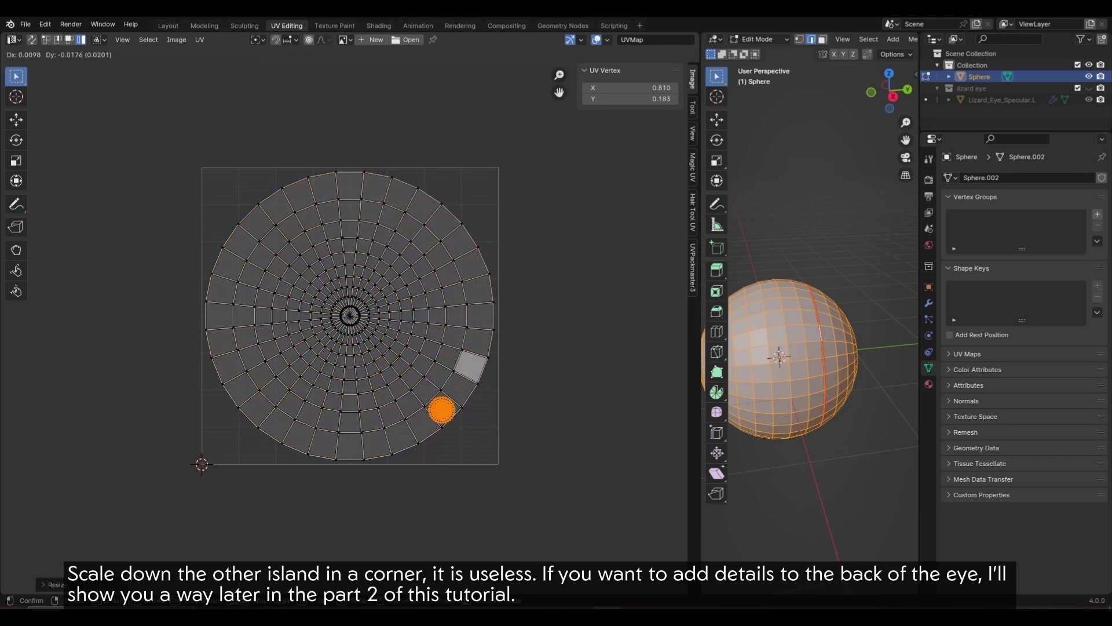
scroll(350, 323, "down", 4)
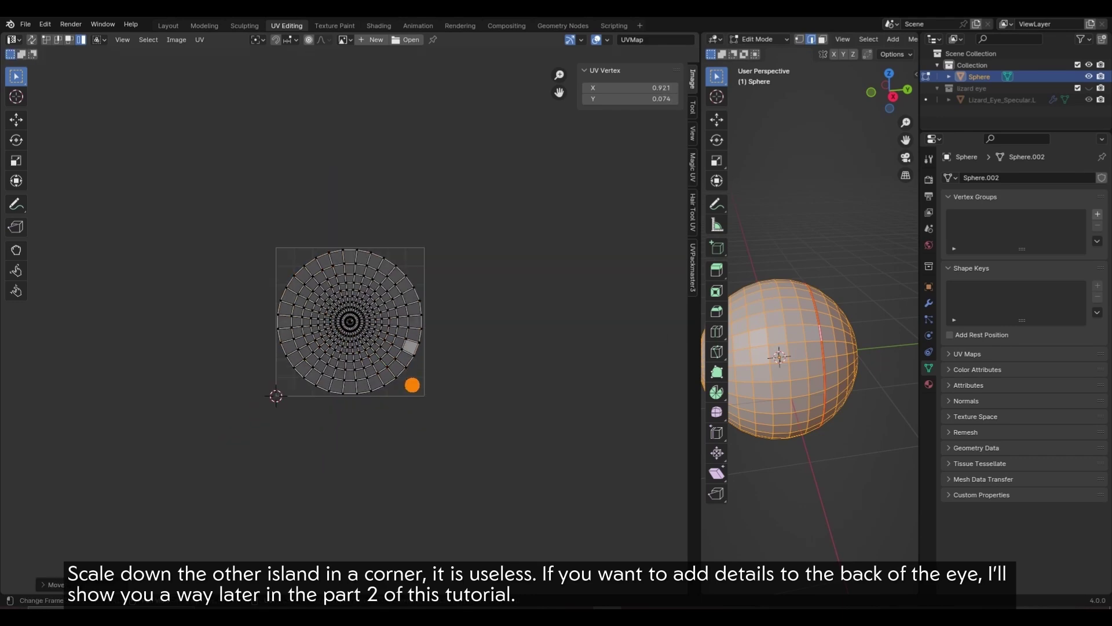
Step: Duplicate the sphere in place
left_click_drag(699, 348, 261, 347)
middle_click_drag(573, 353, 614, 353)
middle_click_drag(626, 313, 632, 310)
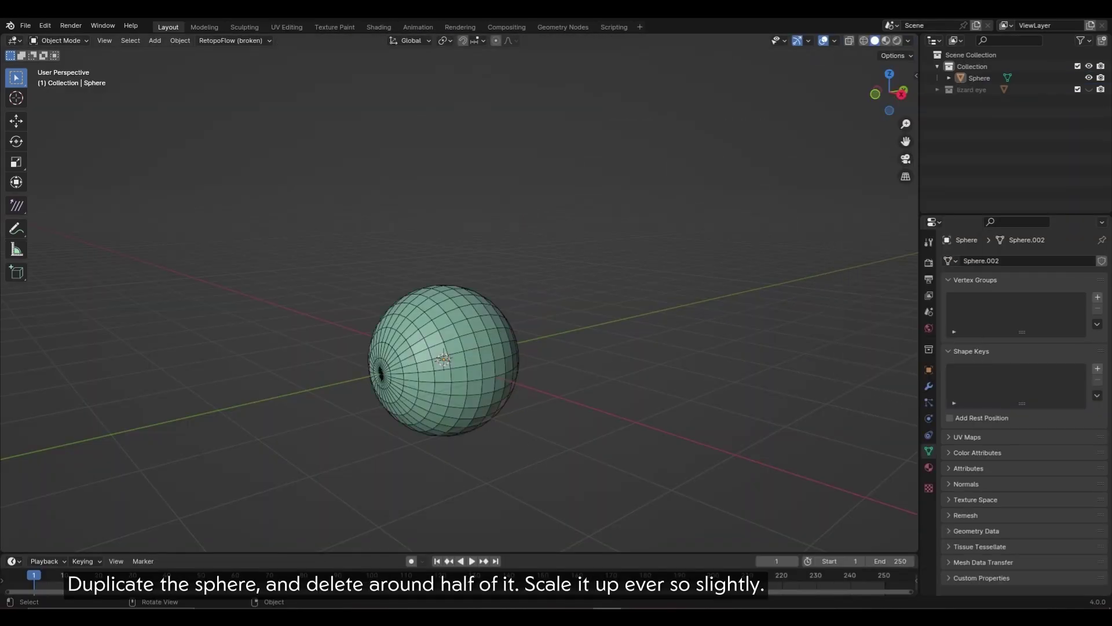
key("a")
key("shift+d")
key("Escape")
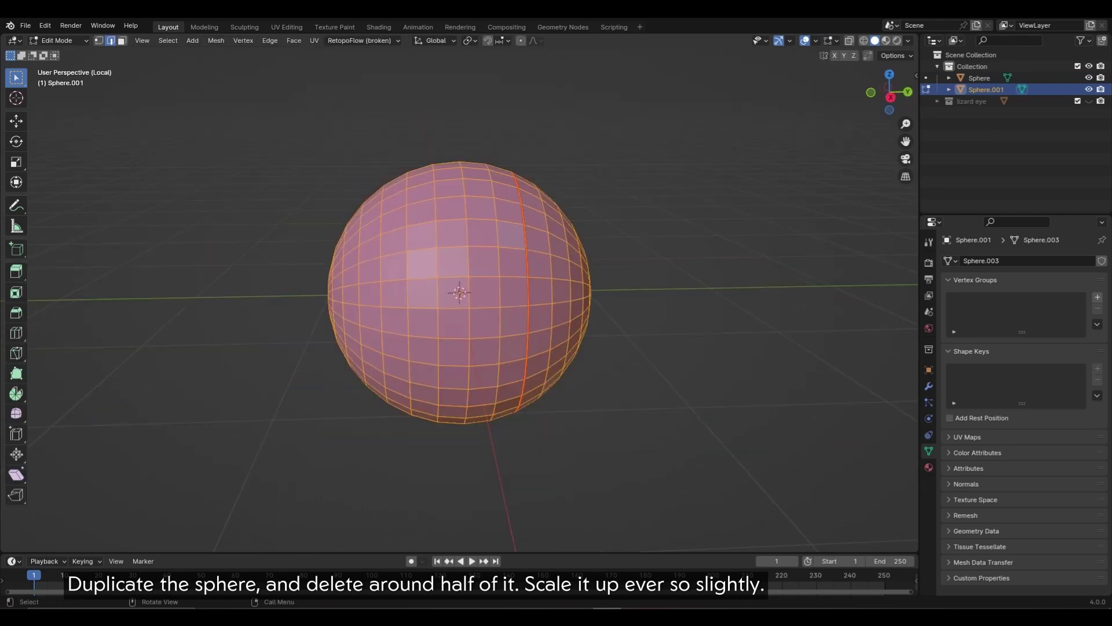
Step: Delete a face loop near the middle of the duplicate sphere and the whole cap behind it
key("3")
left_click(504, 246, "alt")
key("x")
left_click(504, 247)
key("l")
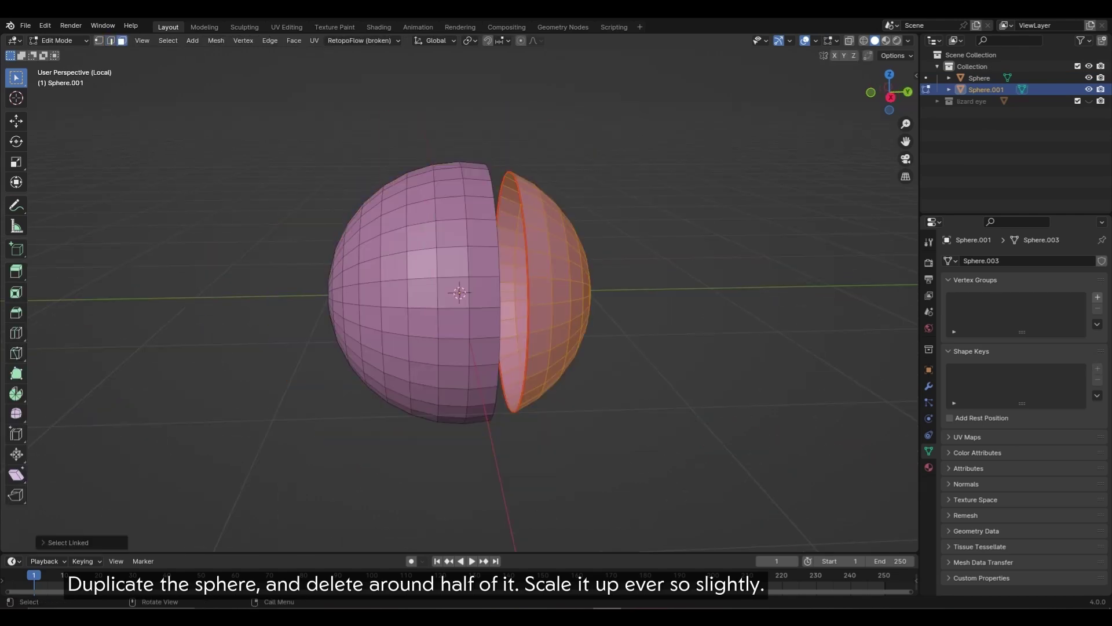
key("x")
left_click(536, 249)
Step: Scale all of the remaining half's geometry up slightly so it sits just outside the original sphere
key("slash")
key("a")
scroll(443, 360, "up", 3)
middle_click_drag(614, 385, 562, 369)
key("s")
left_click(581, 370)
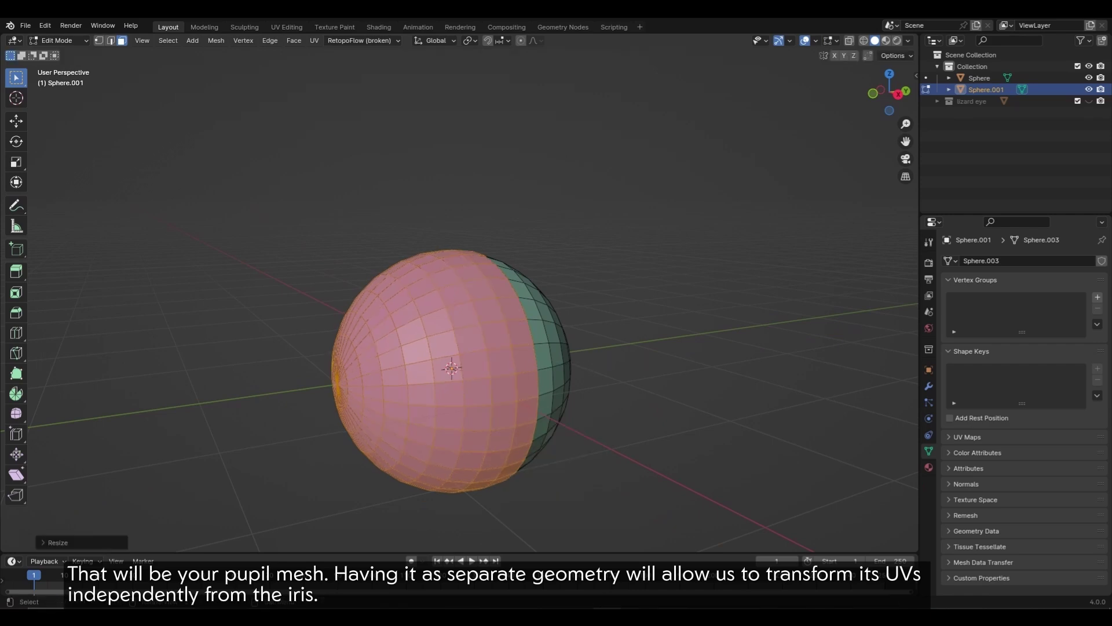
Step: Rename the half sphere to Pupil and the full sphere to Eyeball
key("F2")
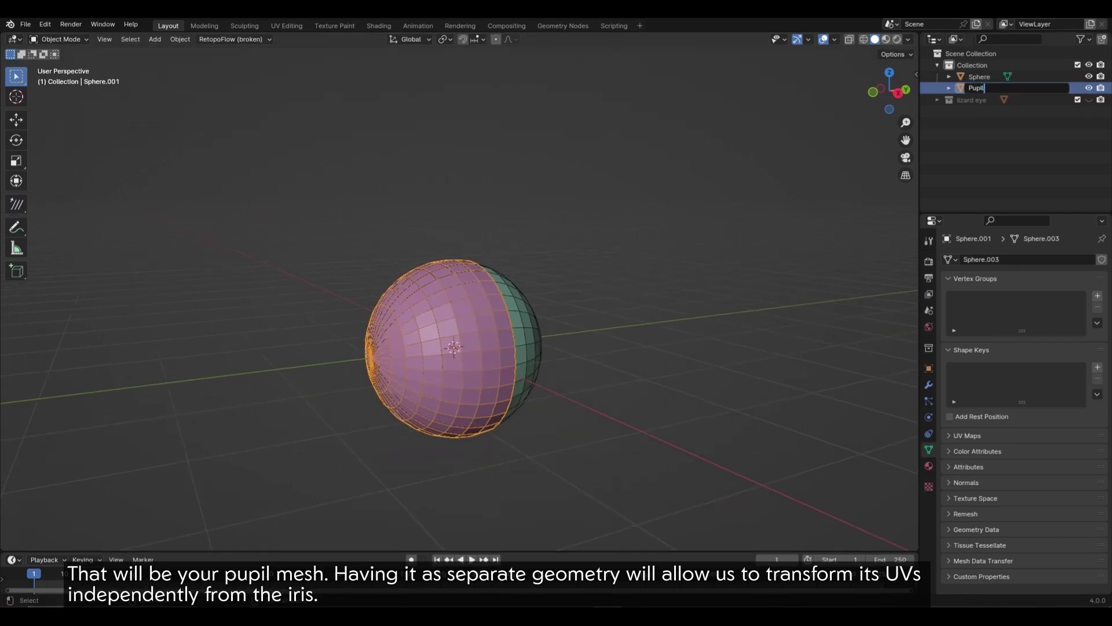
key("Return")
double_click(979, 88)
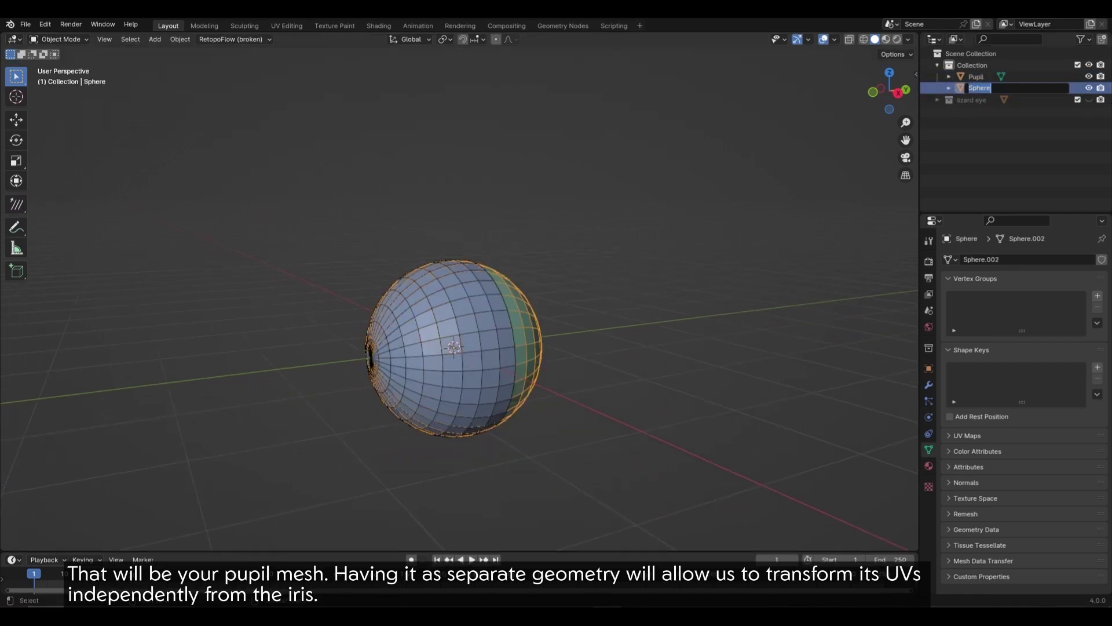
key("Return")
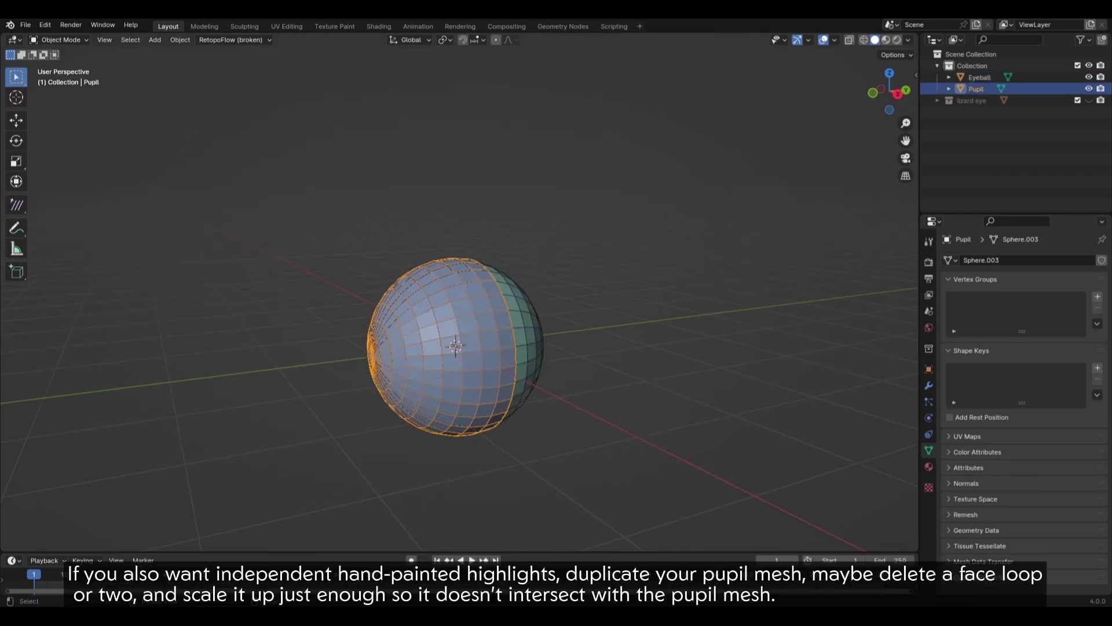
Step: Duplicate the Pupil mesh in place
key("shift+d")
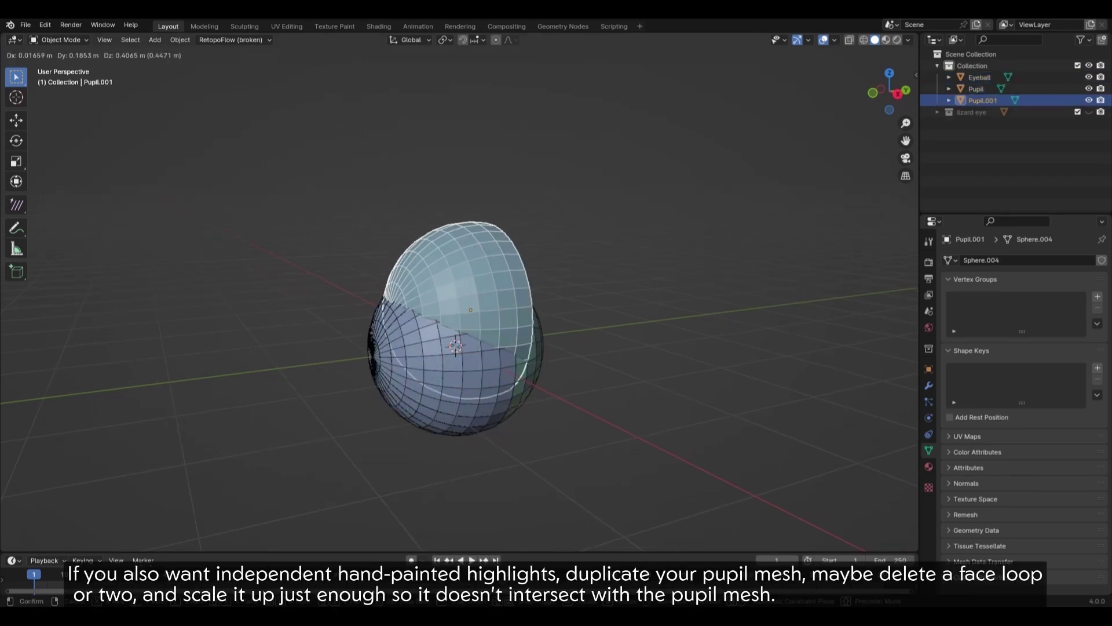
key("Escape")
middle_click_drag(455, 346, 444, 346)
scroll(456, 347, "up", 1)
Step: Delete the rear face loops along the open edge of the duplicated pupil mesh
key("Tab")
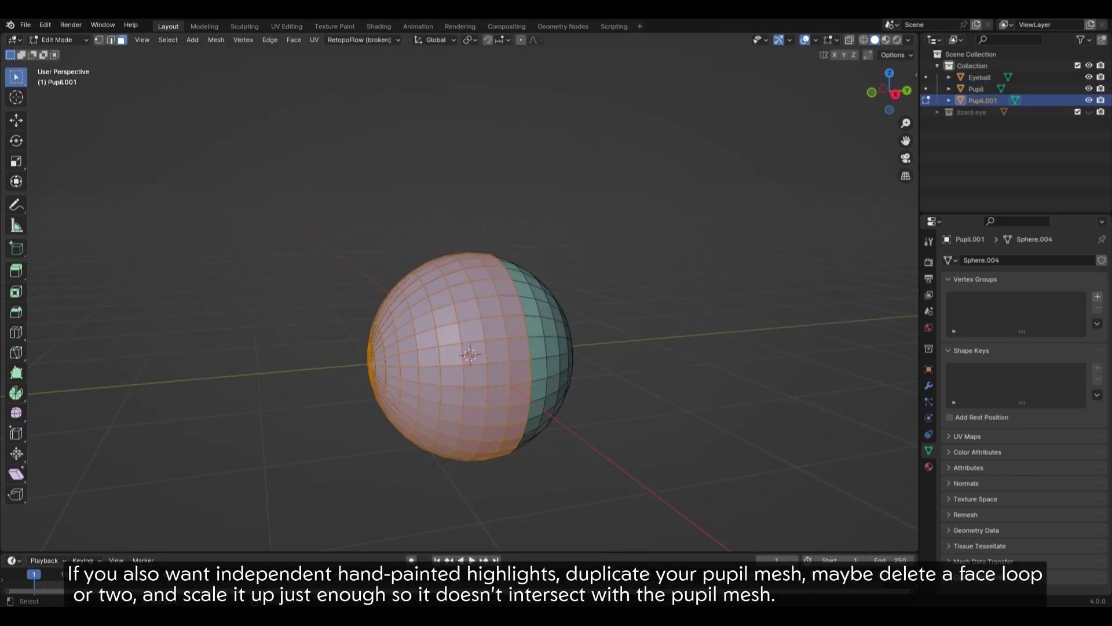
left_click(516, 326, "alt")
key("x")
left_click(500, 347)
key("Tab")
Step: Scale the duplicated pupil mesh up very slightly so it does not intersect the Pupil mesh
key("s")
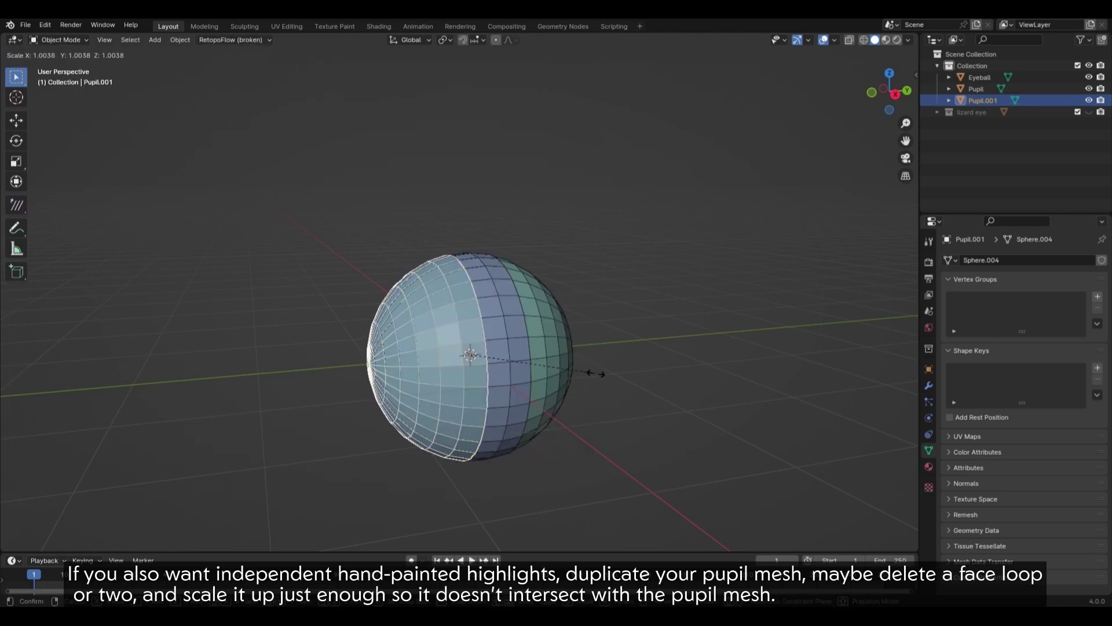
left_click(601, 373)
scroll(601, 373, "down", 2)
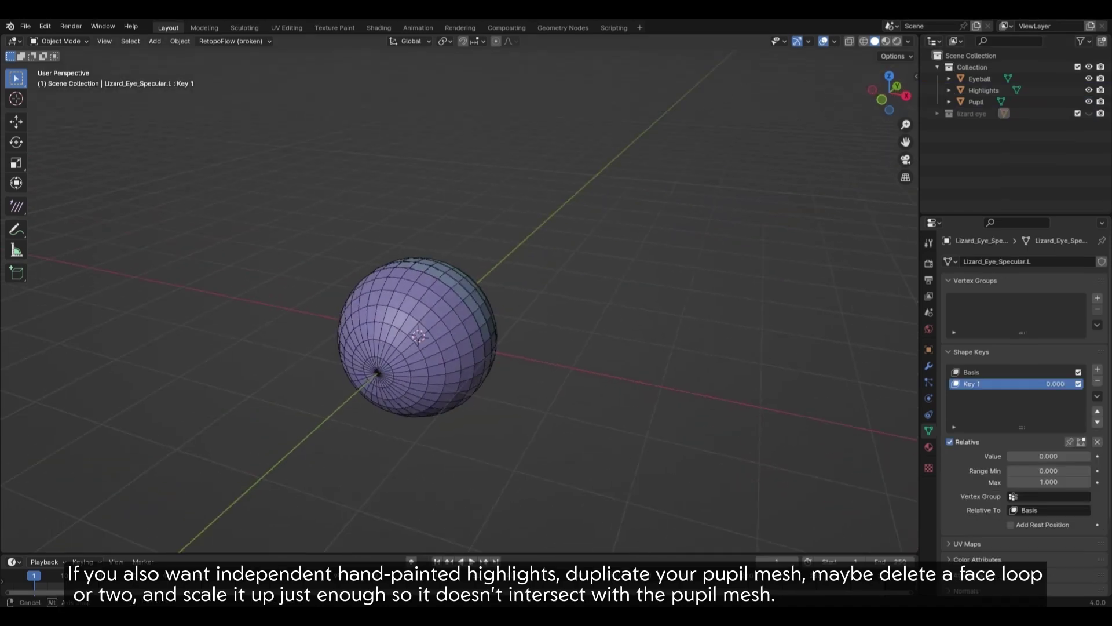
middle_click_drag(695, 348, 309, 342)
scroll(459, 337, "up", 2)
left_click(429, 337)
left_click(484, 342)
left_click(517, 339)
left_click(484, 342)
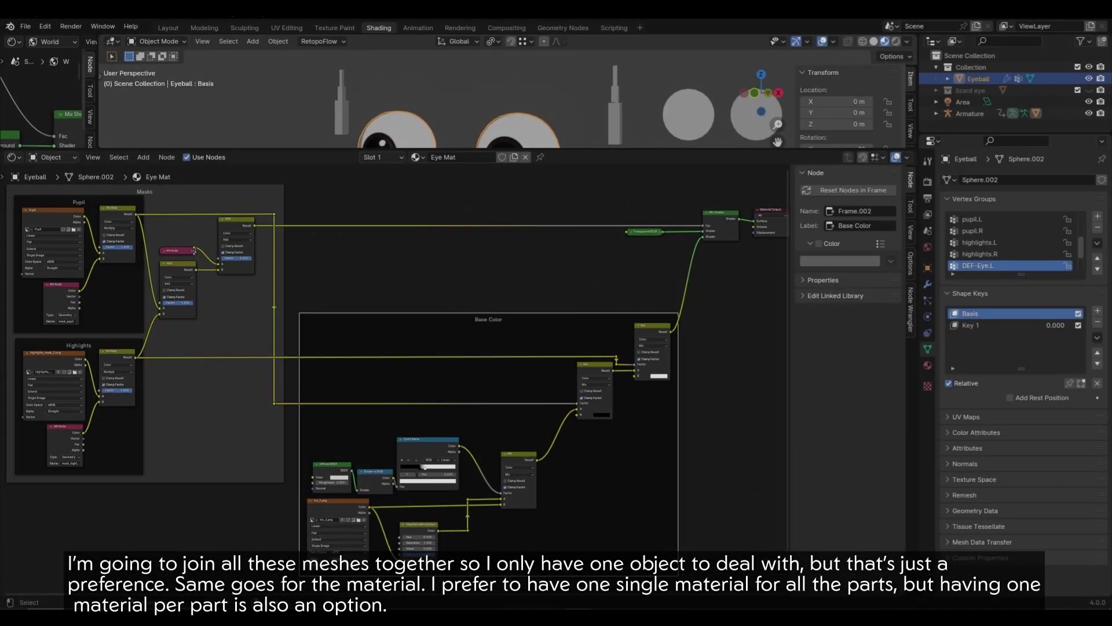
Step: Examine the Eye Mat shader nodes, including the Pupil and Highlights masks and the Base Color frame
scroll(406, 348, "up", 5)
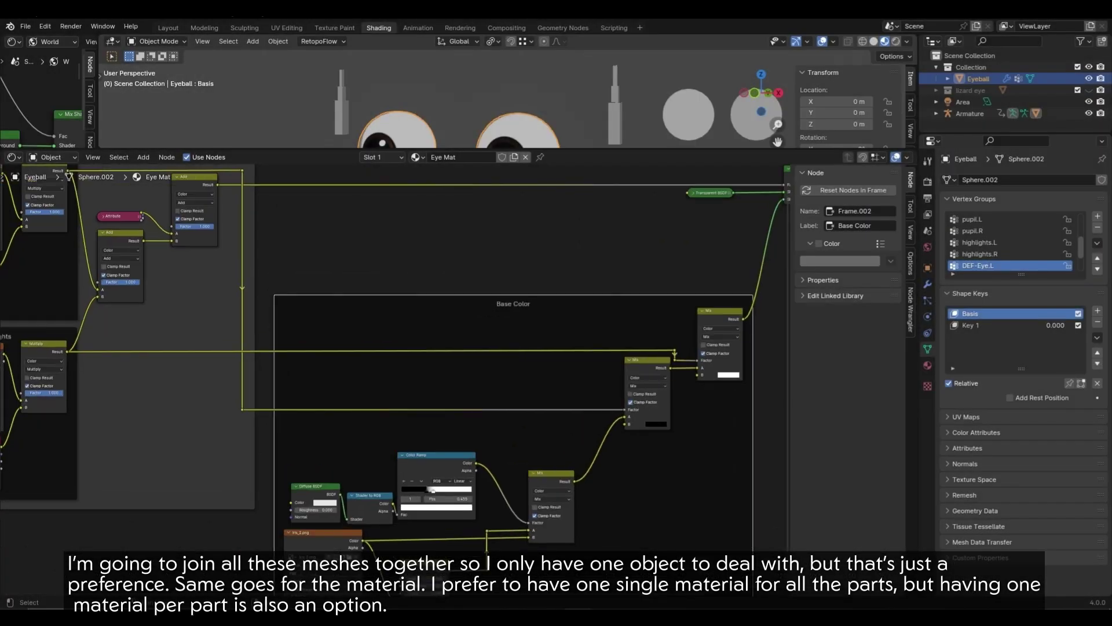
scroll(452, 376, "up", 4)
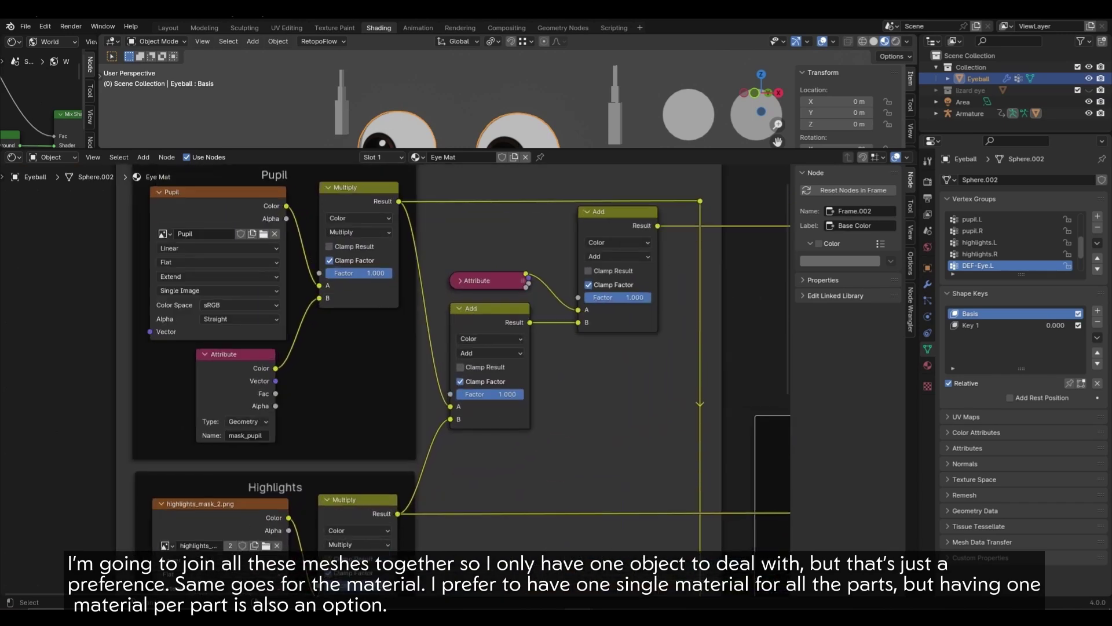
middle_click_drag(637, 550, 173, 172)
scroll(395, 380, "down", 1)
middle_click_drag(508, 380, 328, 376)
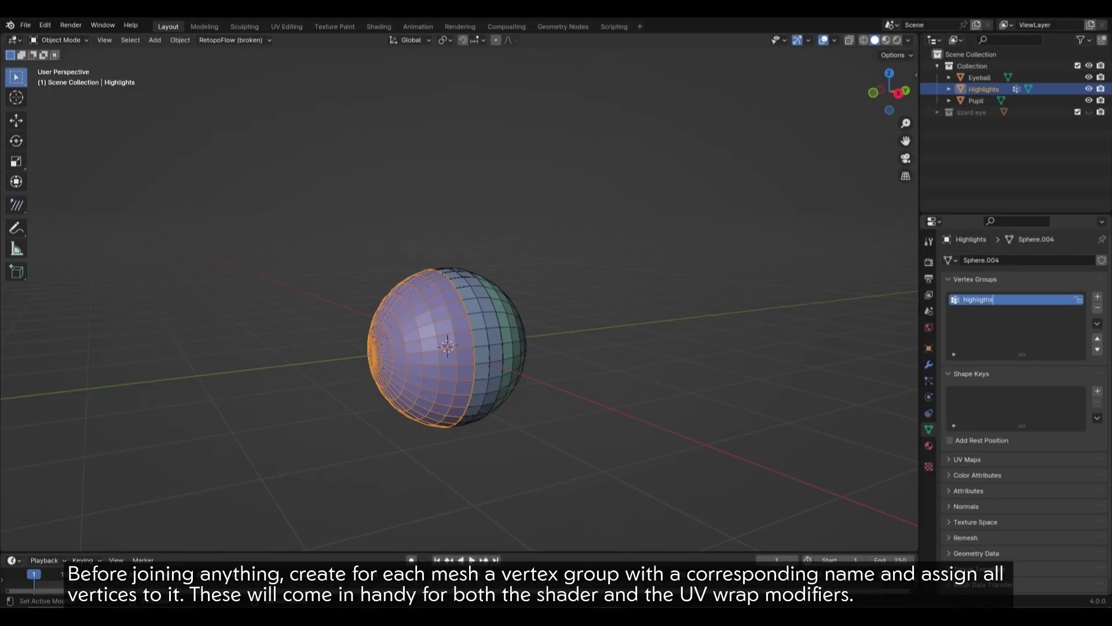
Step: Name the Highlights mesh's vertex group "highligths" and assign all of the mesh's vertices to it
key("Return")
key("Tab")
key("a")
left_click(964, 369)
key("Tab")
Step: Create a vertex group named "pupil" on the Pupil mesh and assign all of its vertices to it
left_click(976, 101)
left_click(1096, 297)
double_click(972, 299)
key("Tab")
left_click(964, 369)
key("Tab")
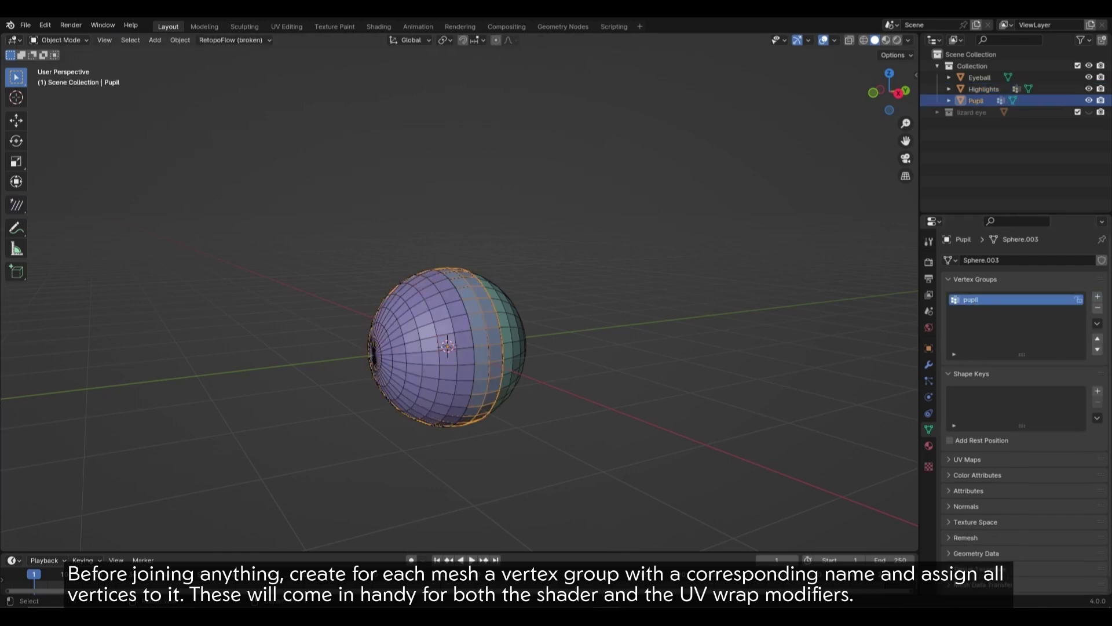
Step: Create a vertex group named "iris" on the Eyeball mesh and assign all of its vertices to it
left_click(980, 77)
left_click(1097, 296)
key("Tab")
key("Tab")
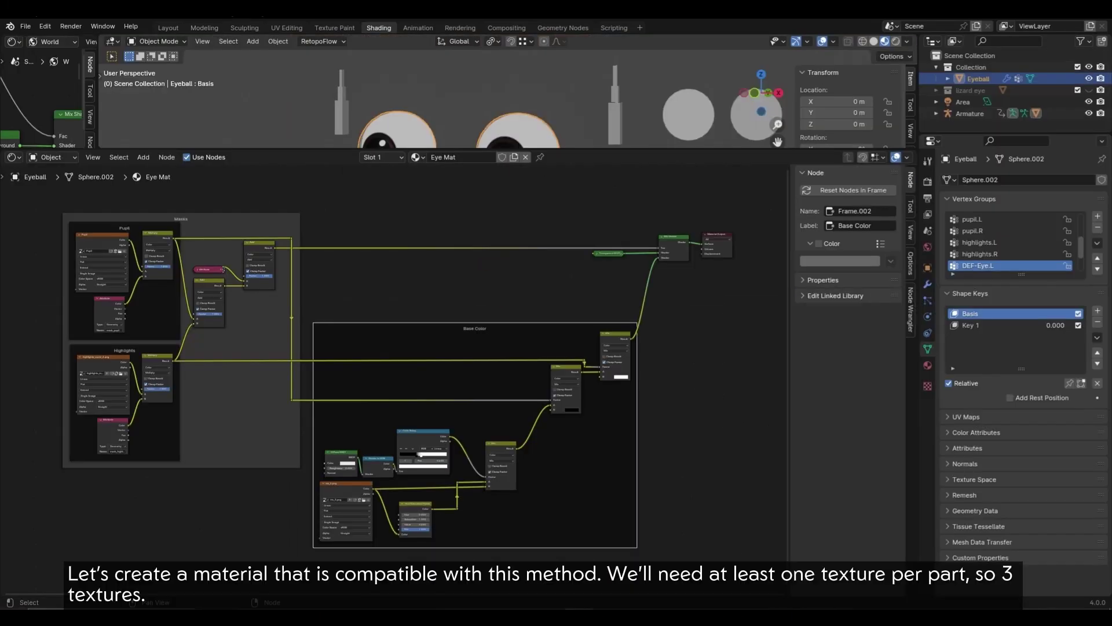
Step: Examine the finished Eye Mat node tree up close, from the mask groups through the Base Color frame
scroll(395, 381, "up", 5)
middle_click_drag(232, 352, 560, 410)
scroll(395, 381, "up", 3)
scroll(396, 381, "up", 4)
middle_click_drag(395, 347, 395, 245)
middle_click_drag(728, 557, 247, 376)
scroll(247, 377, "down", 2)
middle_click_drag(521, 347, 382, 345)
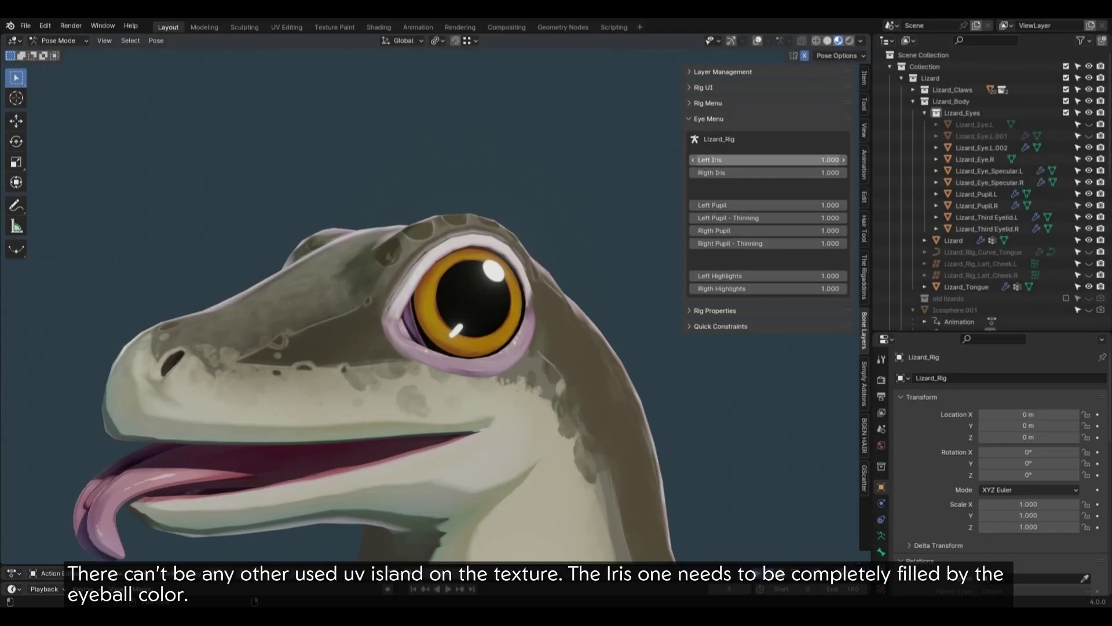
Step: Lower the Left Iris value of Lizard_Rig to shrink the lizard's left iris
left_click_drag(770, 160, 730, 160)
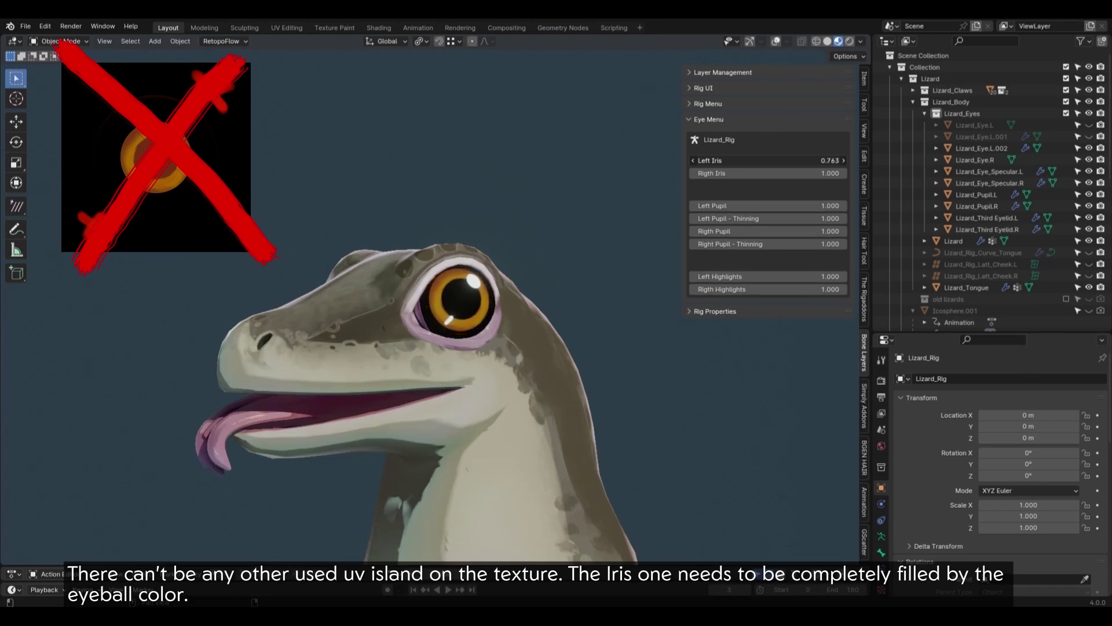
left_click_drag(768, 160, 698, 160)
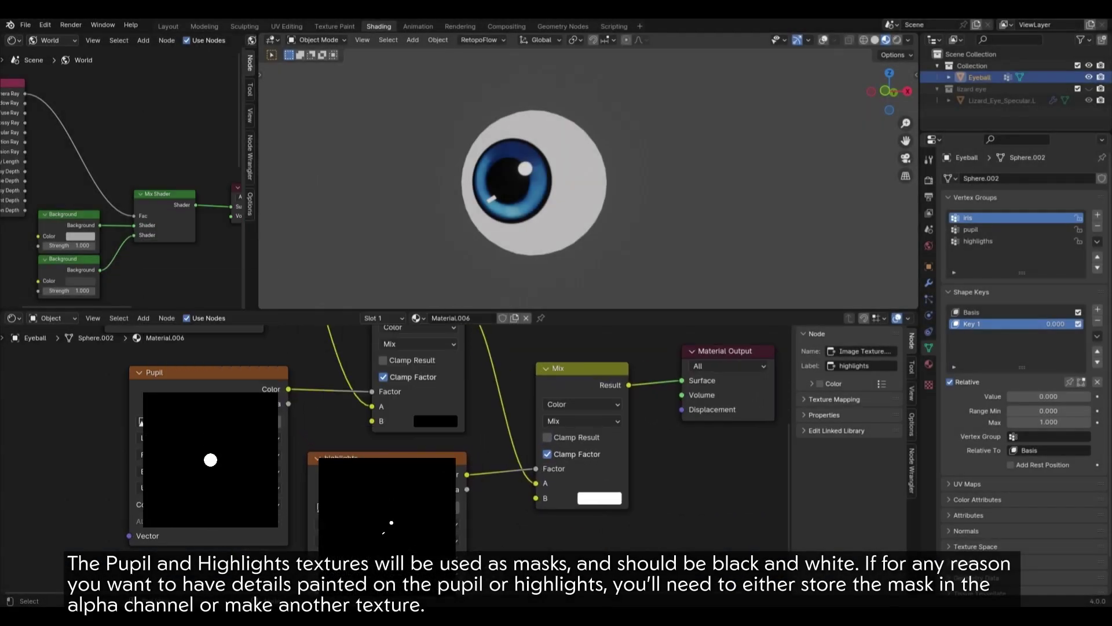
Step: Try a saturated red as the B color of the pupil's Mix node and return it to black
left_click(435, 421)
left_click_drag(547, 326, 547, 272)
left_click(483, 322)
left_click_drag(483, 322, 421, 259)
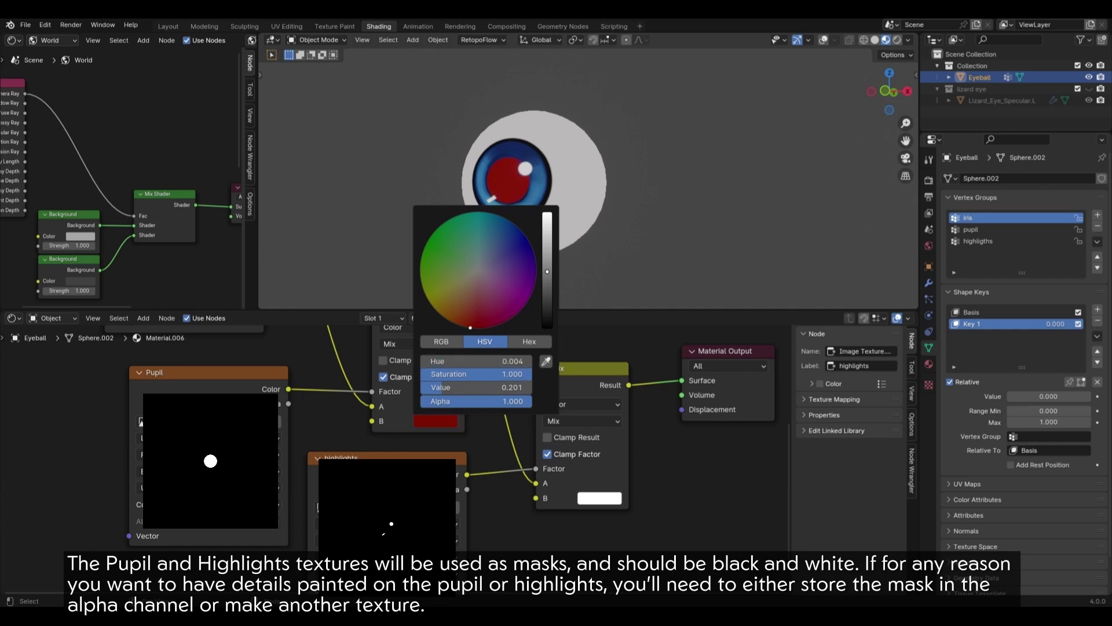
left_click_drag(546, 272, 547, 327)
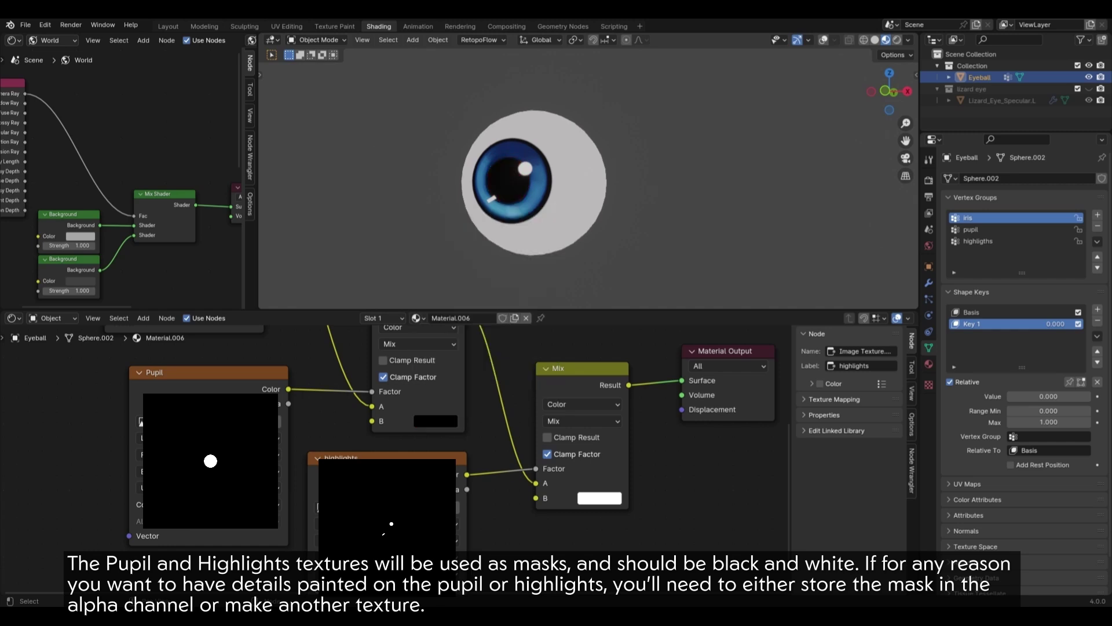
left_click(598, 498)
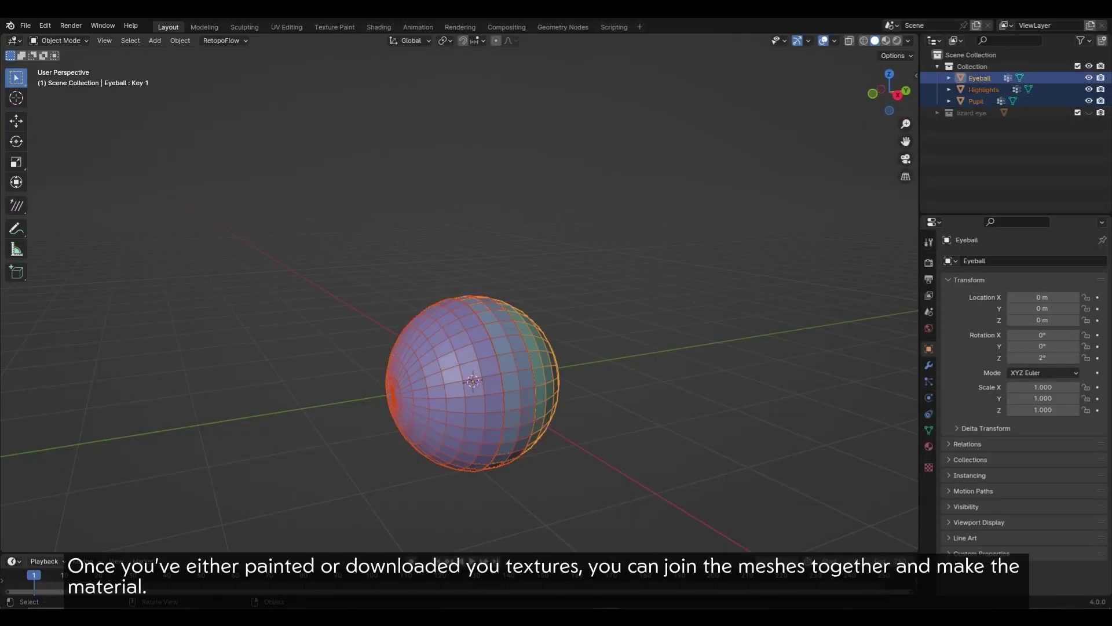
Step: Join the Highlights and Pupil meshes into Eyeball and create a new material for it, shown in material preview
key("ctrl+j")
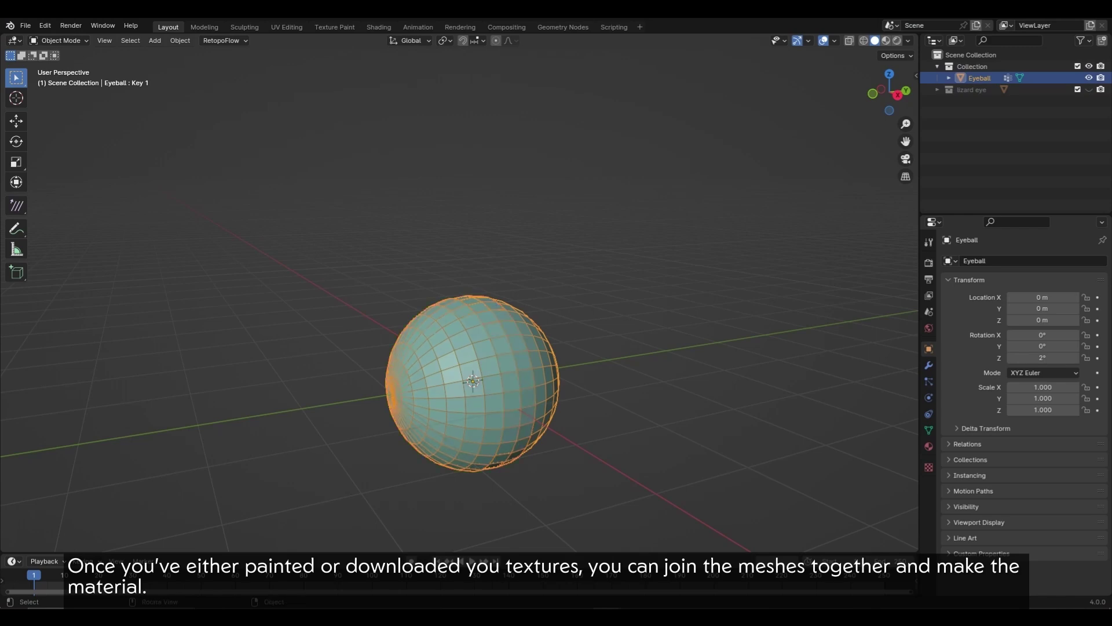
left_click(378, 27)
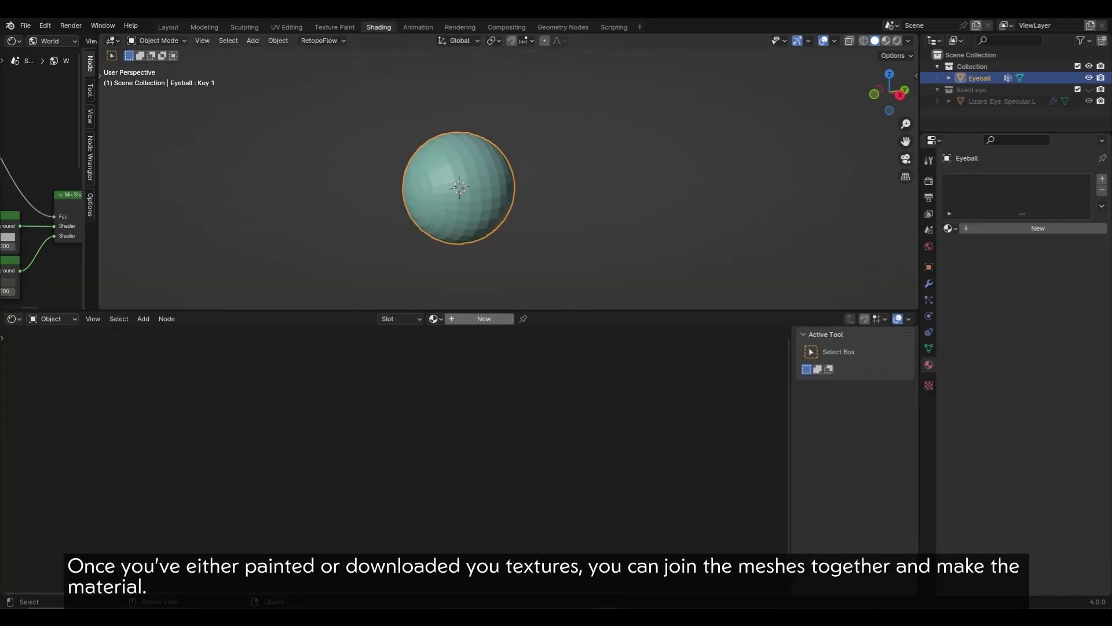
left_click(483, 319)
left_click(886, 40)
middle_click_drag(550, 475, 538, 437)
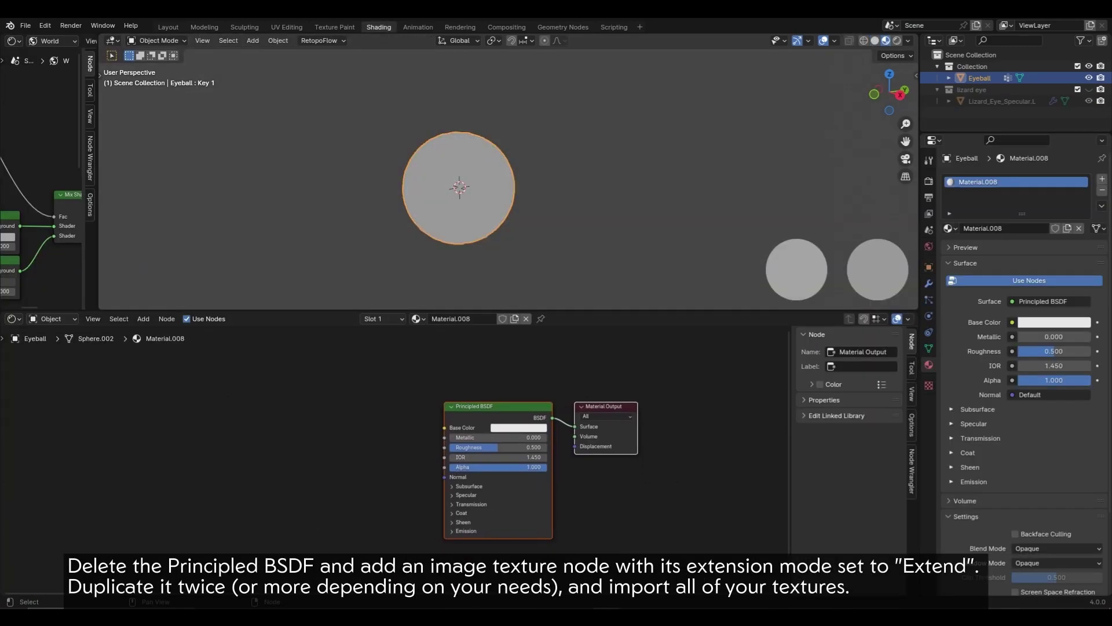
Step: Delete the Principled BSDF and add an Image Texture node with its extension mode set to Extend
left_click(497, 406)
key("x")
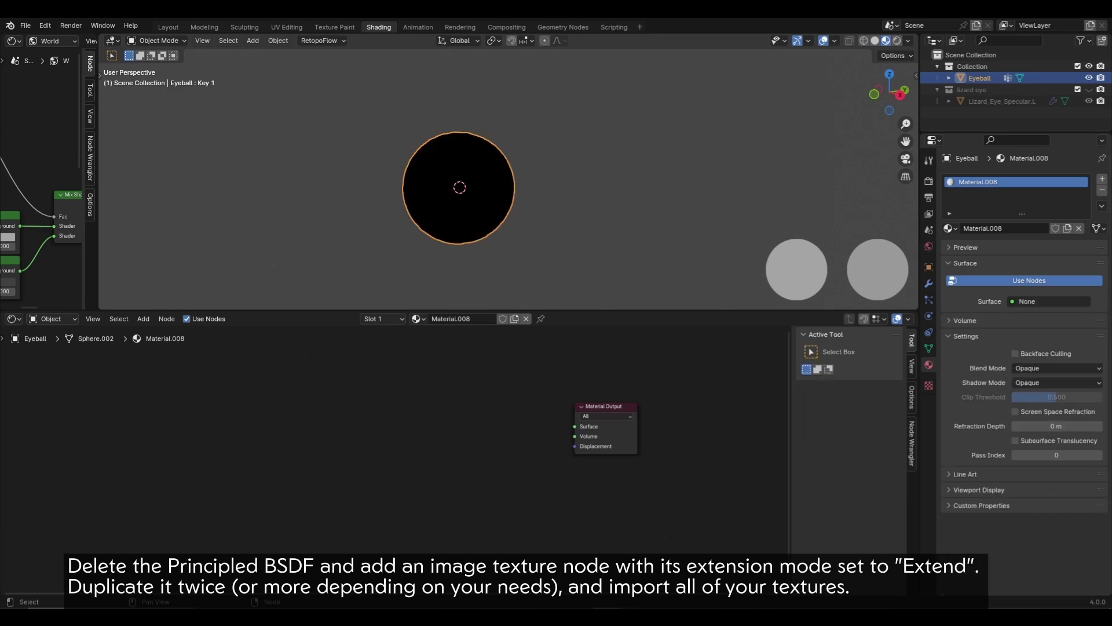
type("image")
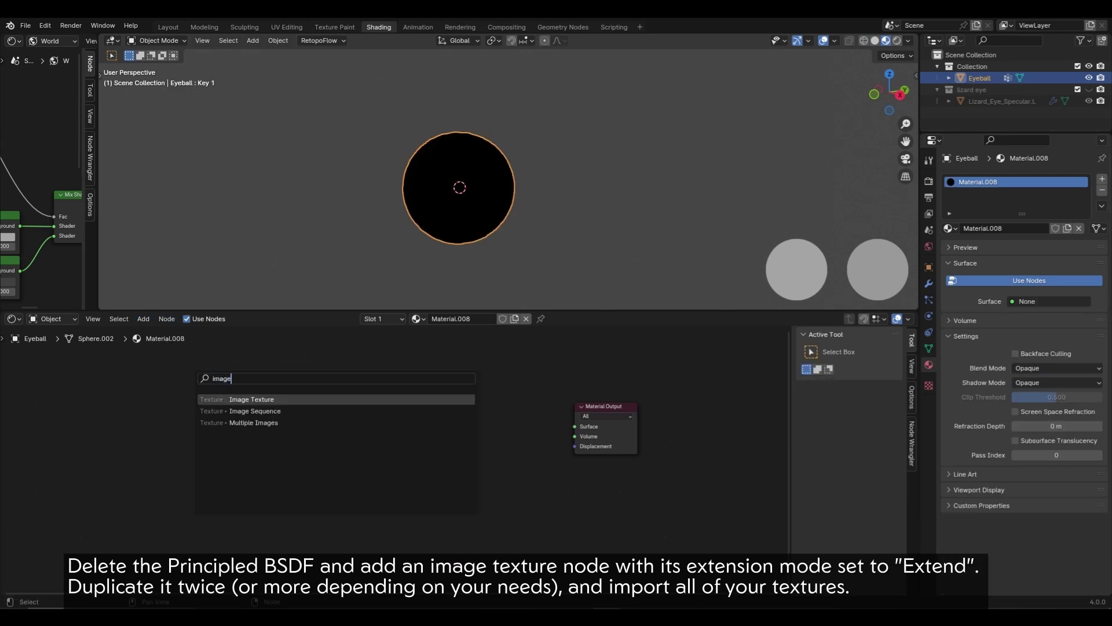
key("Return")
left_click(380, 401)
left_click(429, 470)
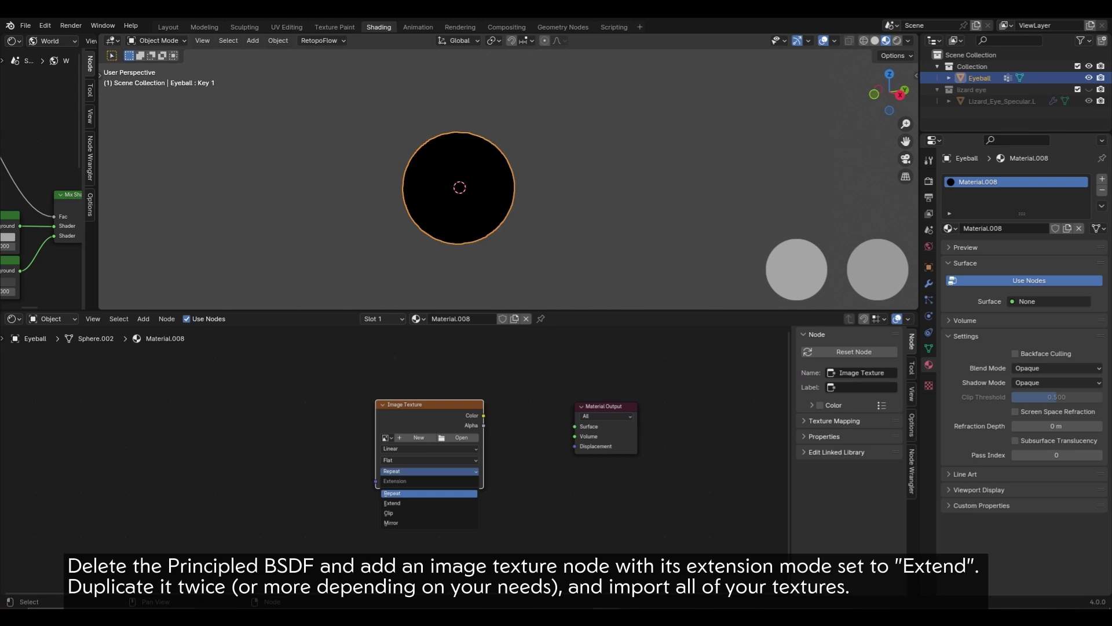
left_click(429, 503)
Step: Duplicate the Image Texture node twice, stack the three nodes, and load iris_2.png, Pupil and highlights_mask_2.png into them
key("shift+d")
left_click(277, 469)
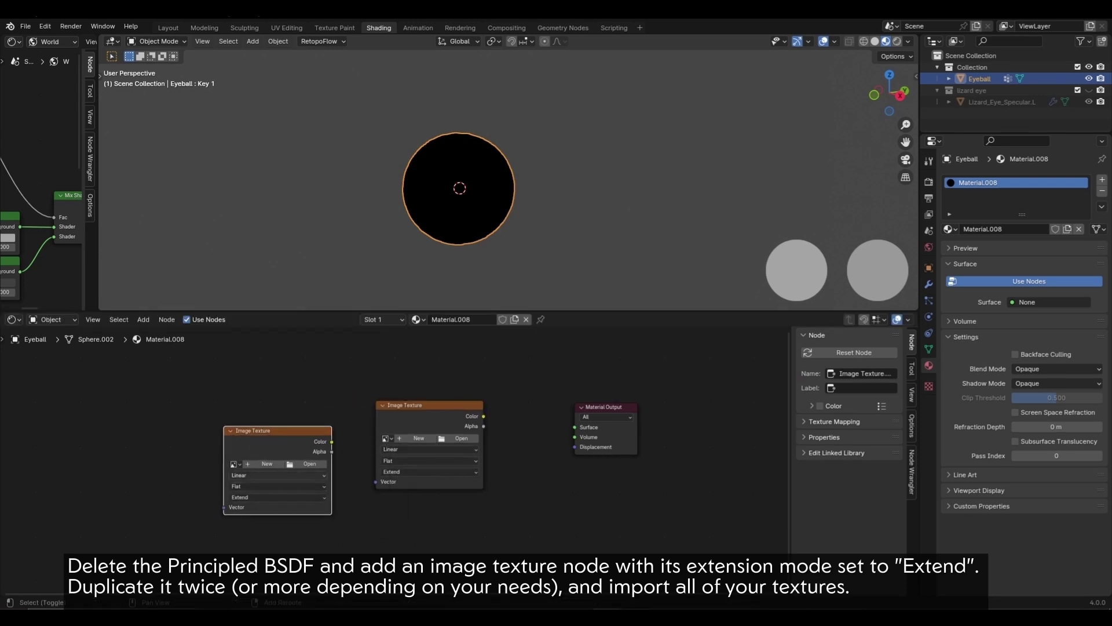
key("shift+d")
left_click(282, 550)
left_click_drag(428, 405, 277, 342)
left_click(234, 376)
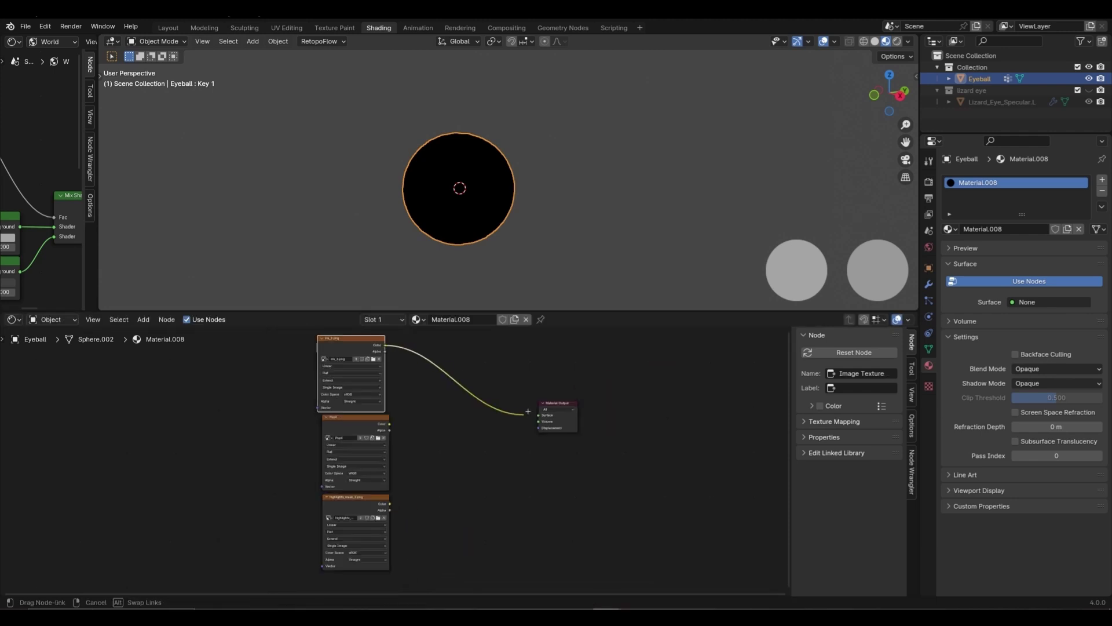
Step: Preview the iris, pupil and highlights textures in turn through the Material Output's Surface, with shape key Key 1 at 1.000
left_click_drag(520, 408, 538, 410)
key("Escape")
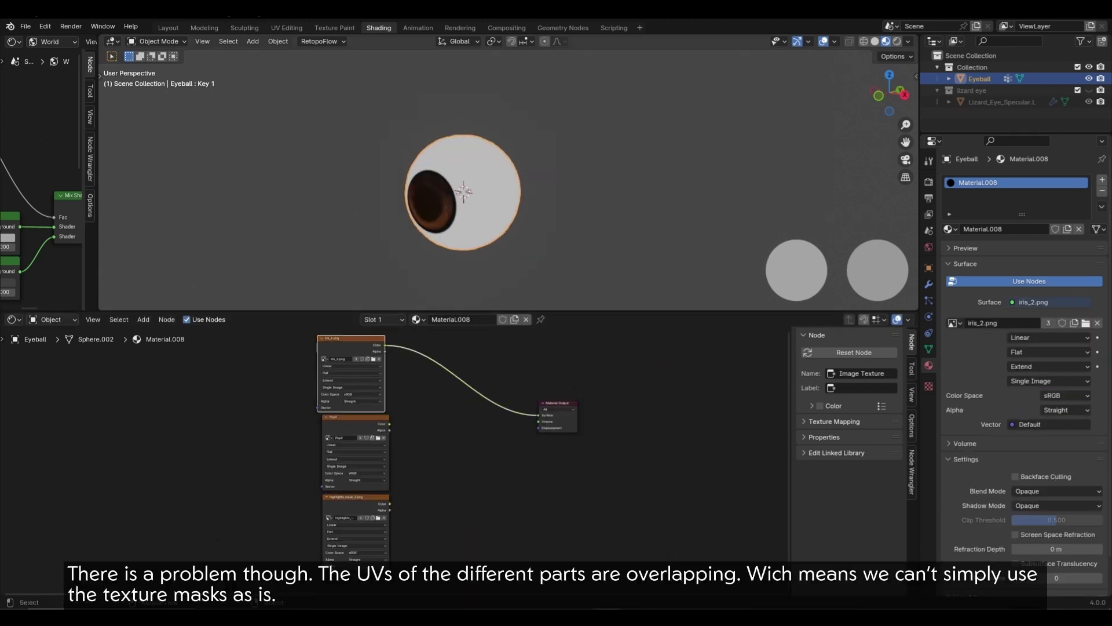
left_click_drag(1009, 397, 1090, 397)
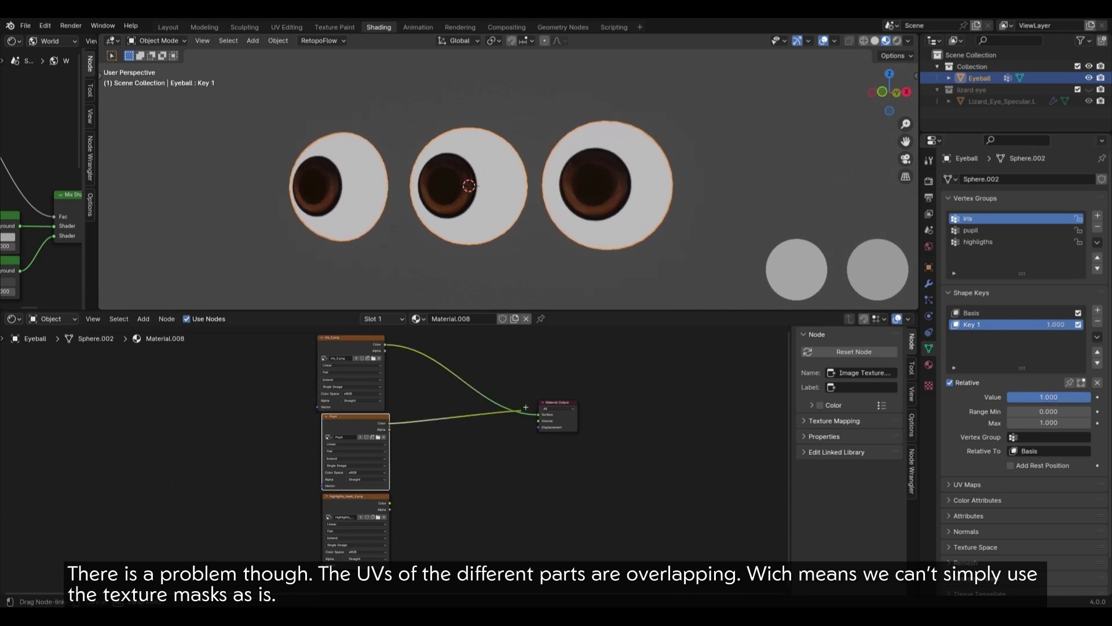
left_click_drag(538, 414, 539, 414)
left_click_drag(390, 503, 538, 414)
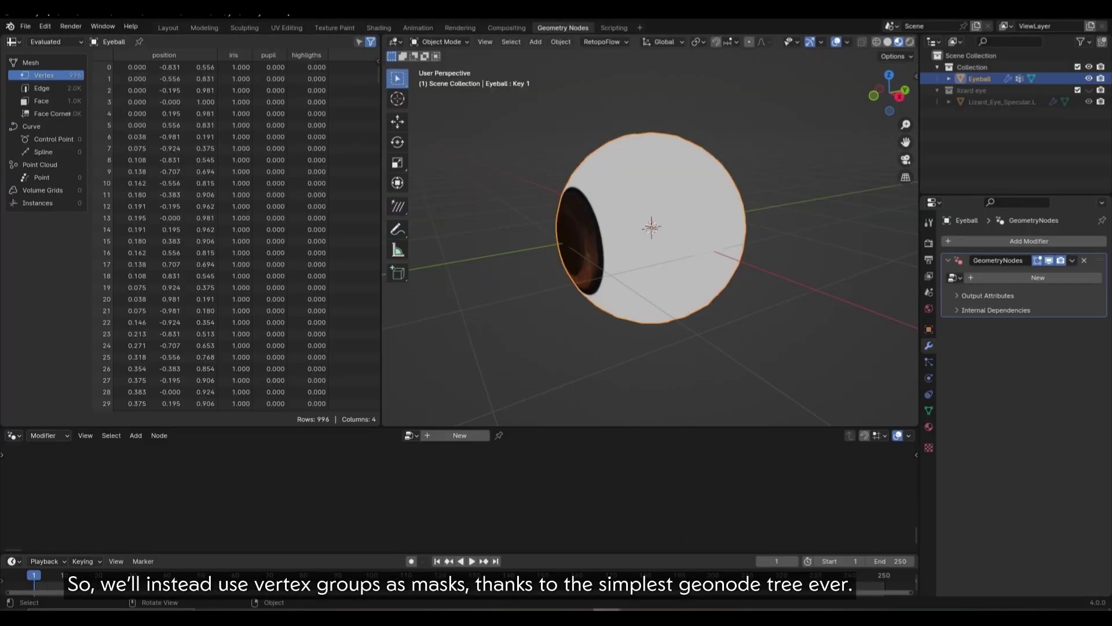
Step: Create a new geometry node tree in the Eyeball's GeometryNodes modifier
middle_click_drag(651, 227, 612, 166)
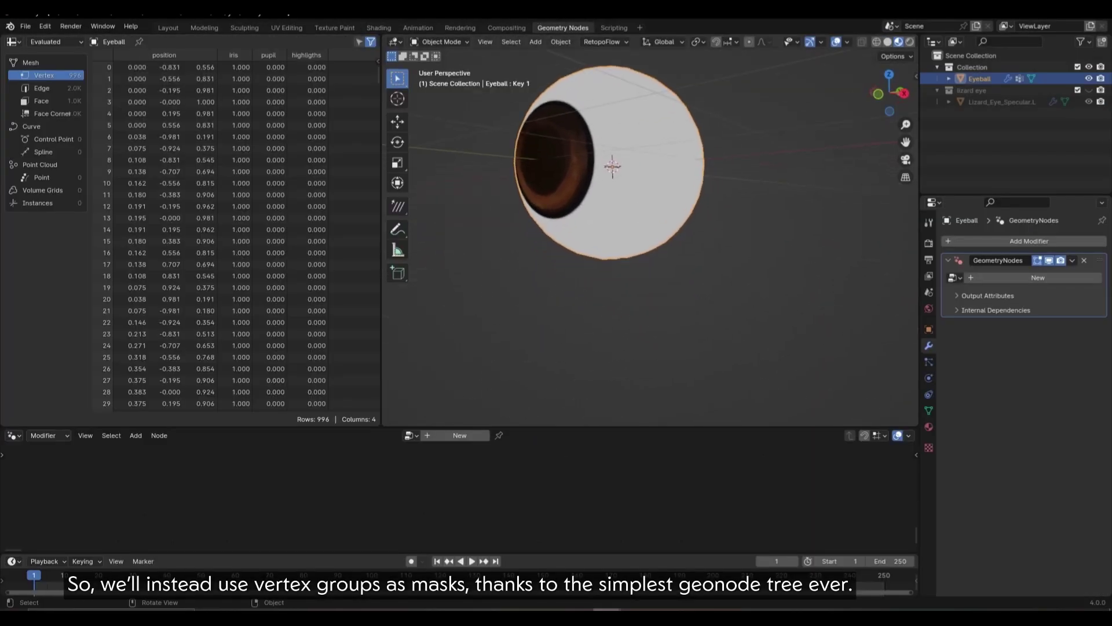
left_click_drag(457, 429, 457, 339)
left_click(460, 347)
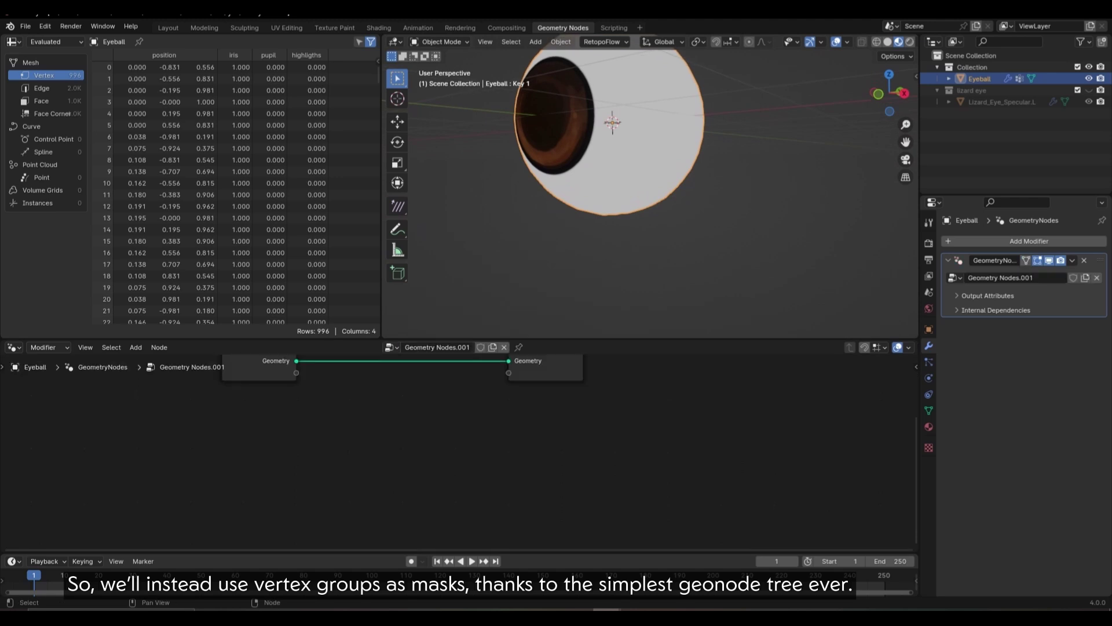
Step: Add a Named Attribute node below the Group Input and duplicate it twice to make a stack of three
scroll(386, 446, "up", 2)
left_click(136, 347)
type("named")
key("Return")
left_click(283, 416)
middle_click_drag(284, 417, 282, 363)
key("shift+d")
left_click(284, 436)
scroll(284, 436, "down", 2)
middle_click_drag(284, 436, 293, 396)
key("shift+d")
left_click(295, 458)
scroll(294, 458, "down", 3)
middle_click_drag(294, 457, 281, 484)
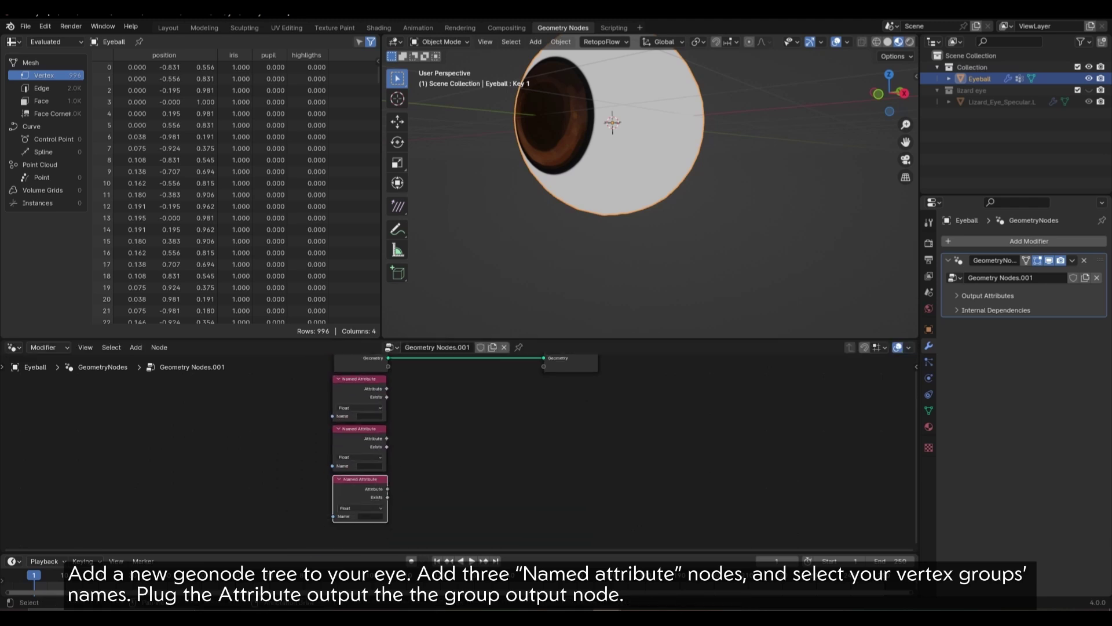
Step: Set the Named Attribute nodes to iris, pupil and highligths and connect their Attribute outputs to the Group Output
left_click(928, 410)
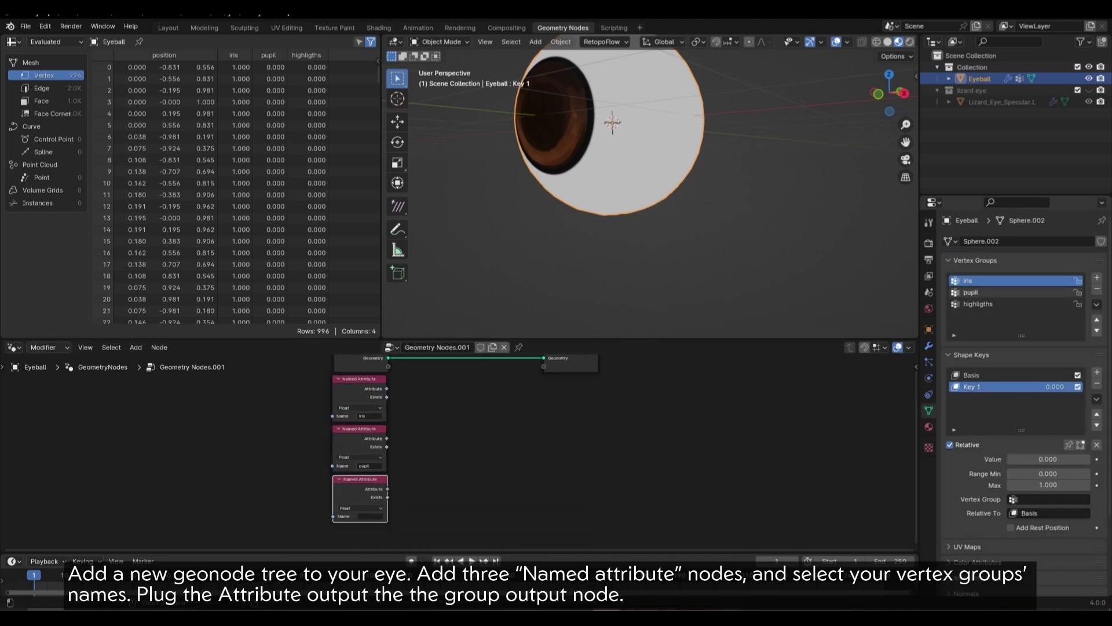
middle_click_drag(386, 388, 388, 413)
left_click_drag(388, 414, 587, 384)
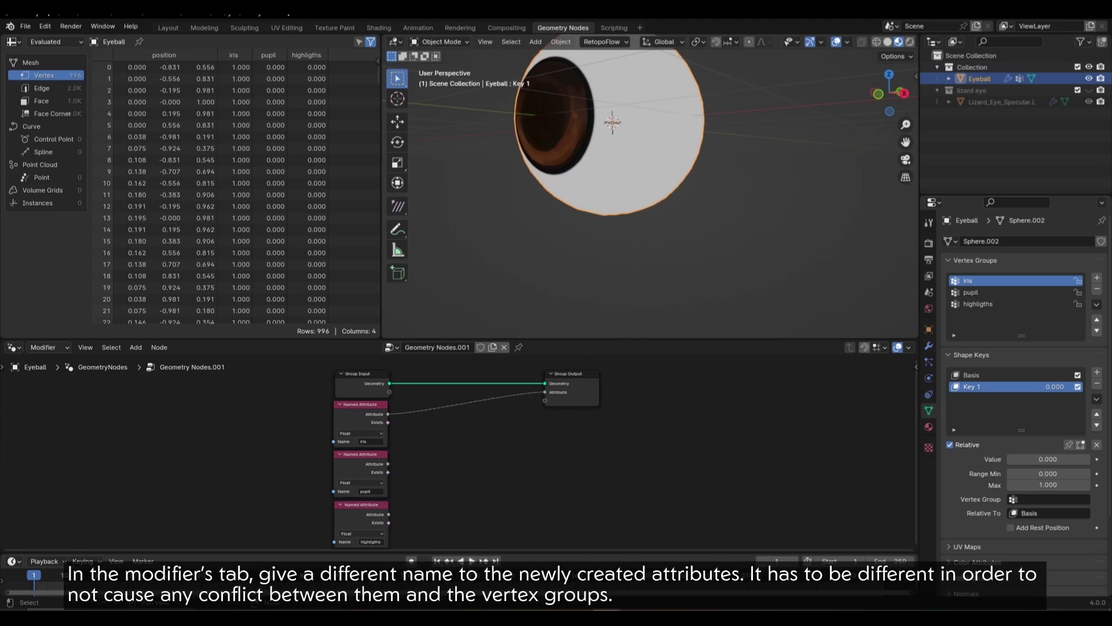
key("Home")
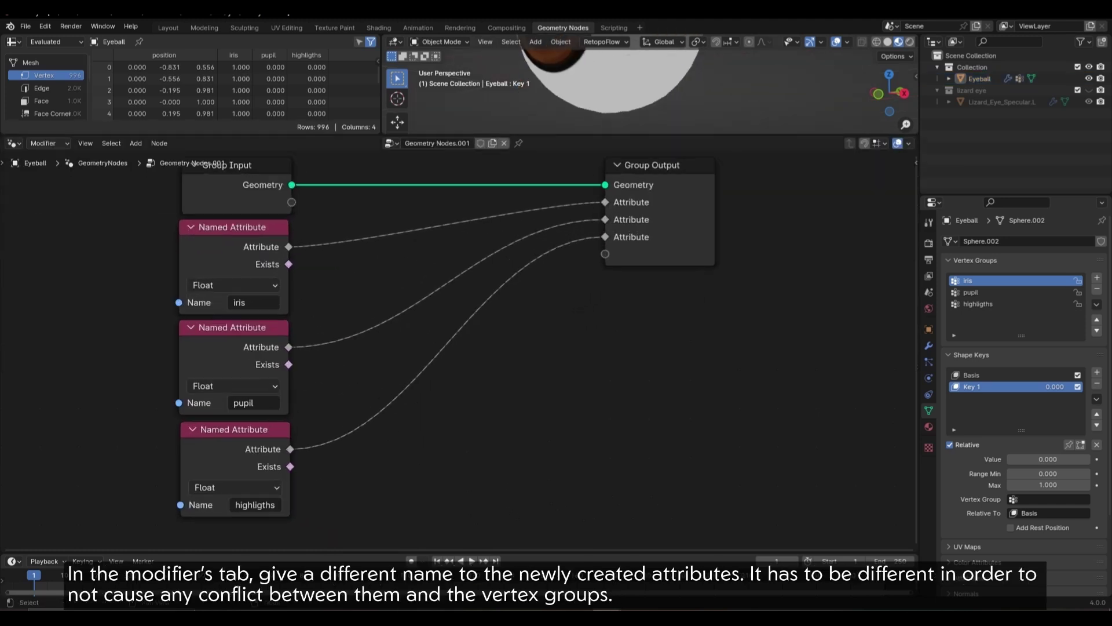
Step: Name the modifier's three output attributes mask_iris, mask_pupil and mask_highlights
left_click(928, 345)
left_click(1057, 313)
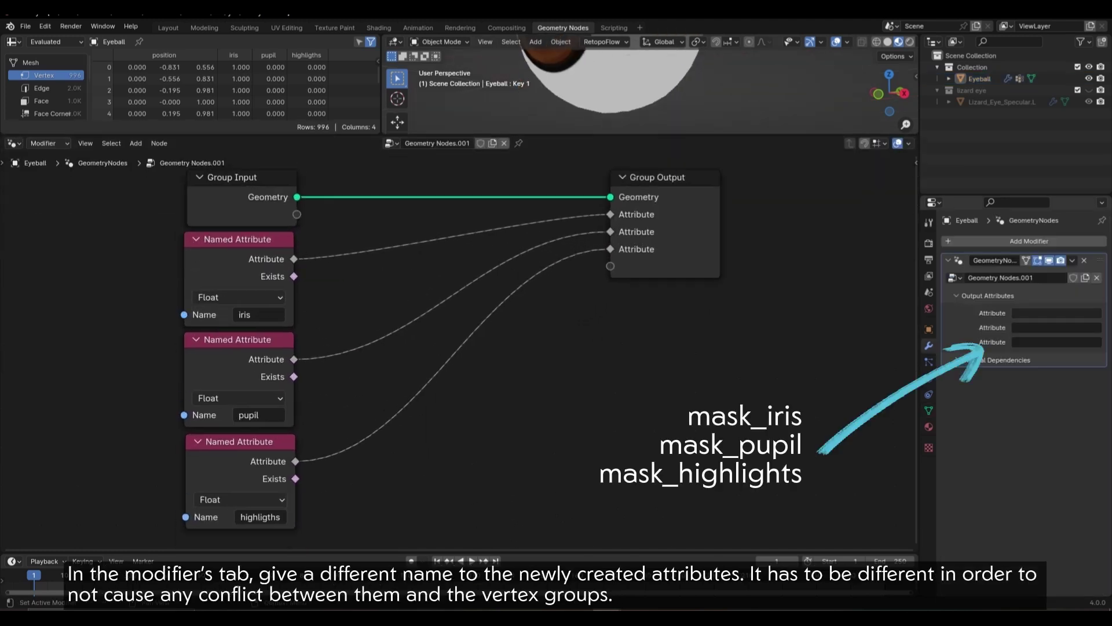
type("mas")
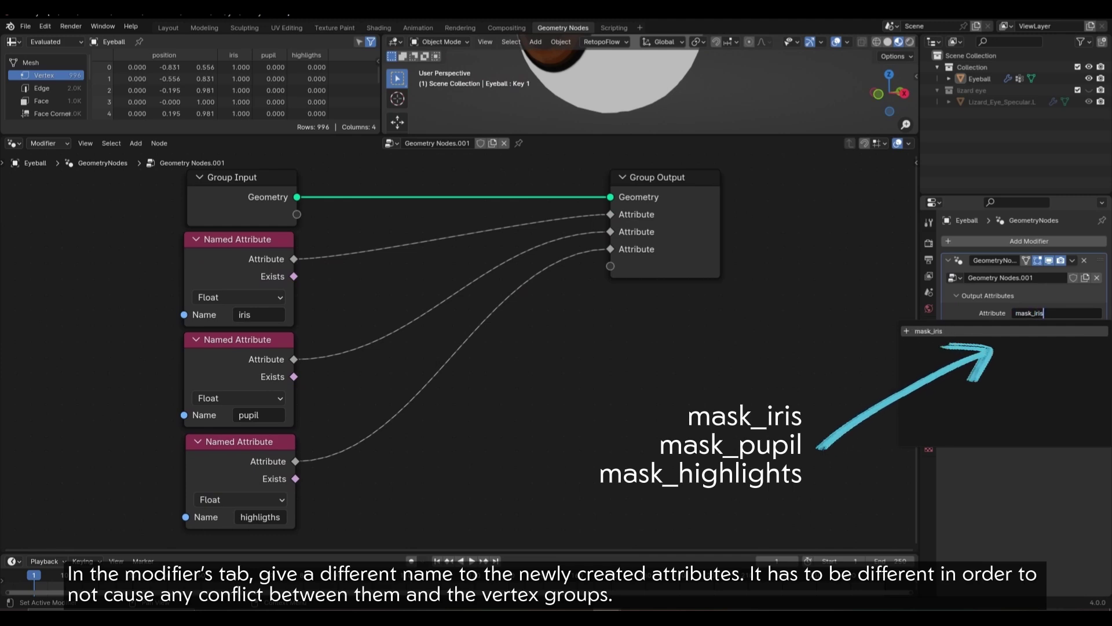
type("k_iris")
key("Return")
left_click(1057, 327)
type("mask_pupil")
key("Return")
left_click(1056, 342)
type("mas")
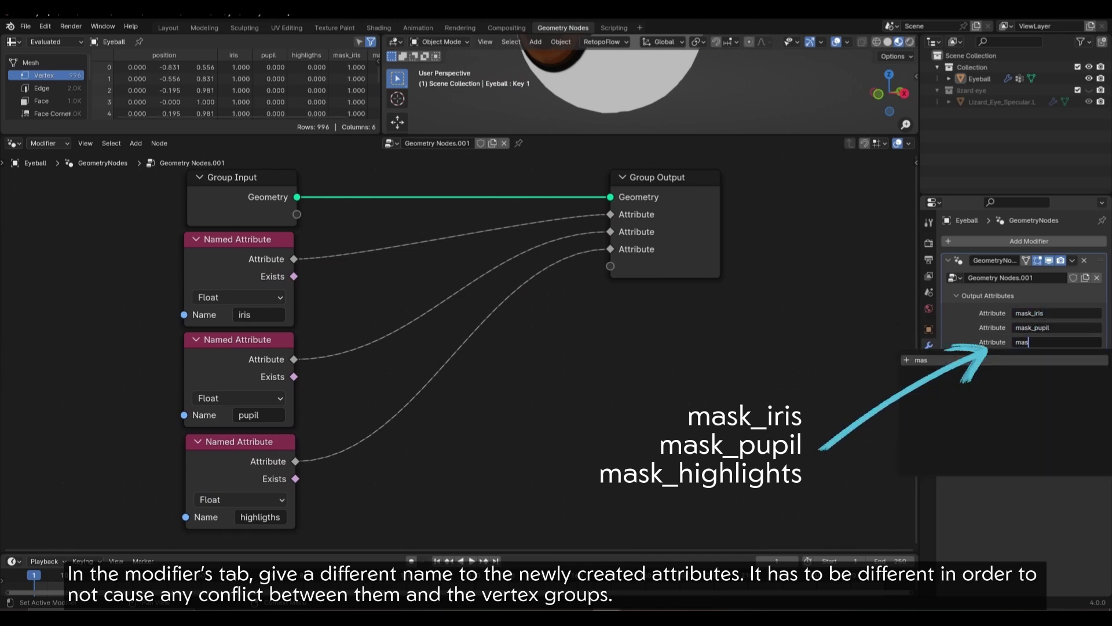
type("k_highlights")
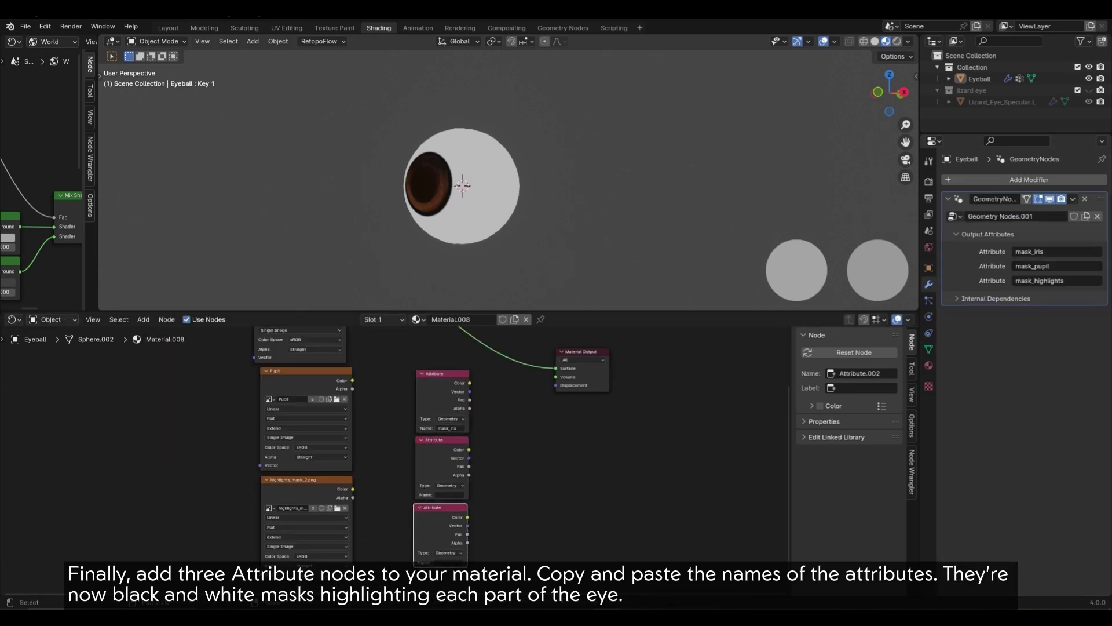
Step: Name the material's last two Attribute nodes mask_pupil and mask_highlights, and preview all three masks in turn through the Material Output's Surface
left_click_drag(462, 311, 462, 201)
scroll(409, 406, "up", 6)
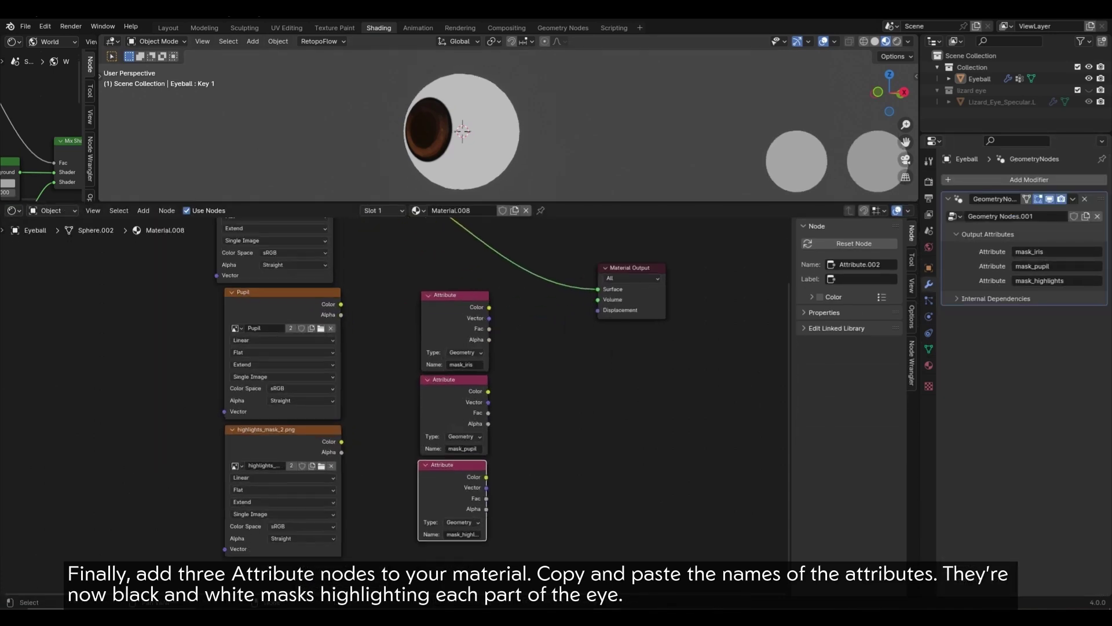
middle_click_drag(551, 376, 403, 377)
left_click_drag(362, 288, 500, 264)
middle_click_drag(510, 132, 464, 132)
left_click_drag(361, 394, 500, 265)
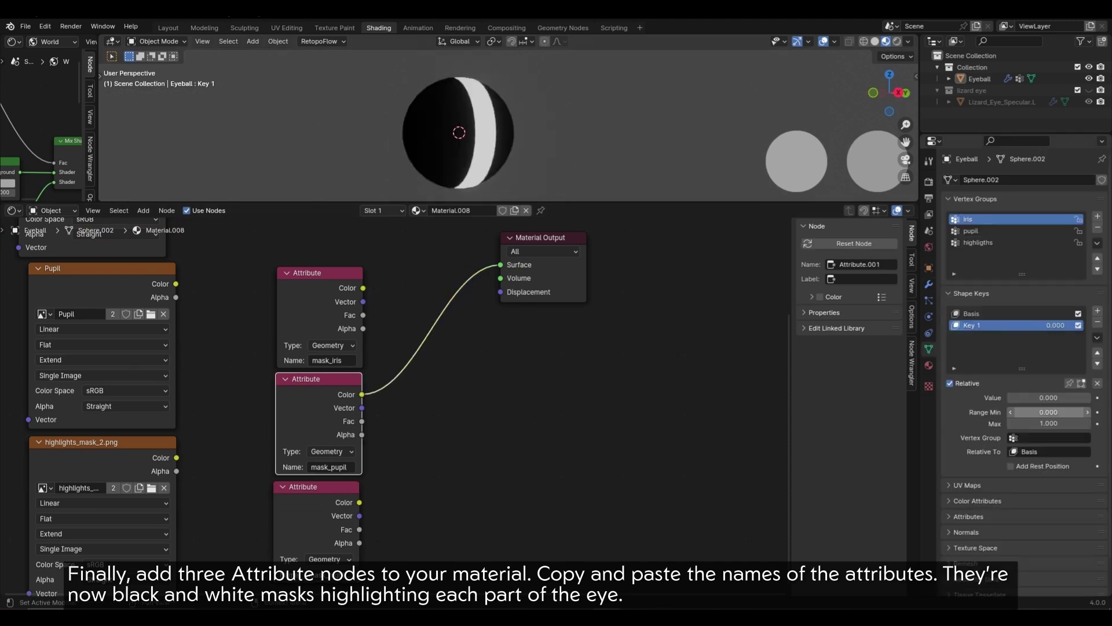
left_click_drag(359, 503, 501, 265)
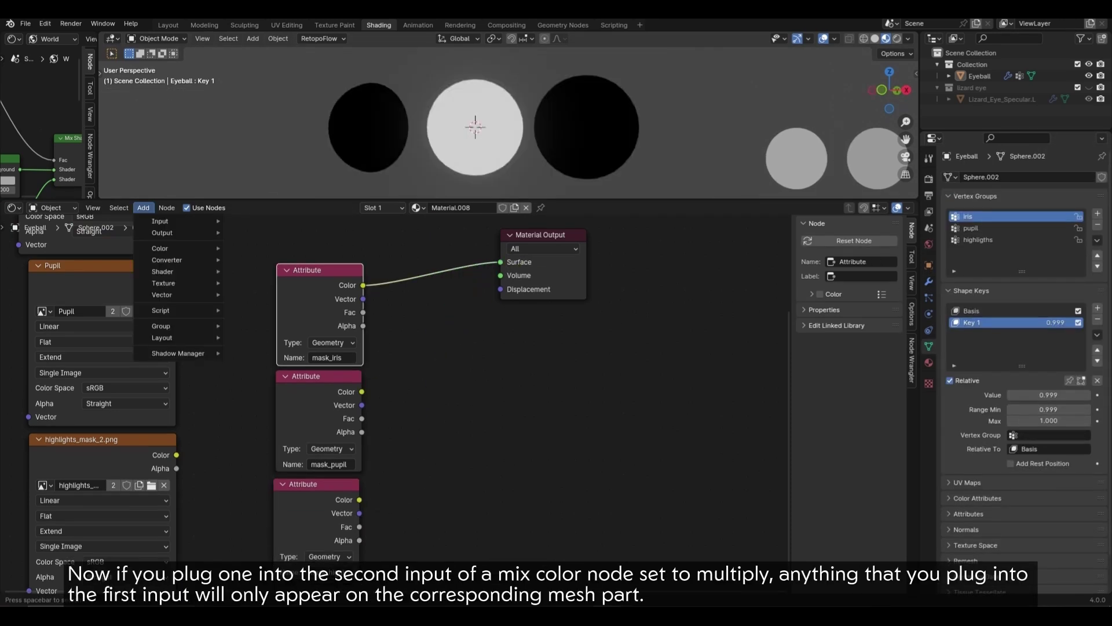
Step: Add a color Mix node set to Multiply with factor 1.000, and feed the mask_iris color into its B input
type("mix")
key("Return")
left_click_drag(364, 285, 380, 301)
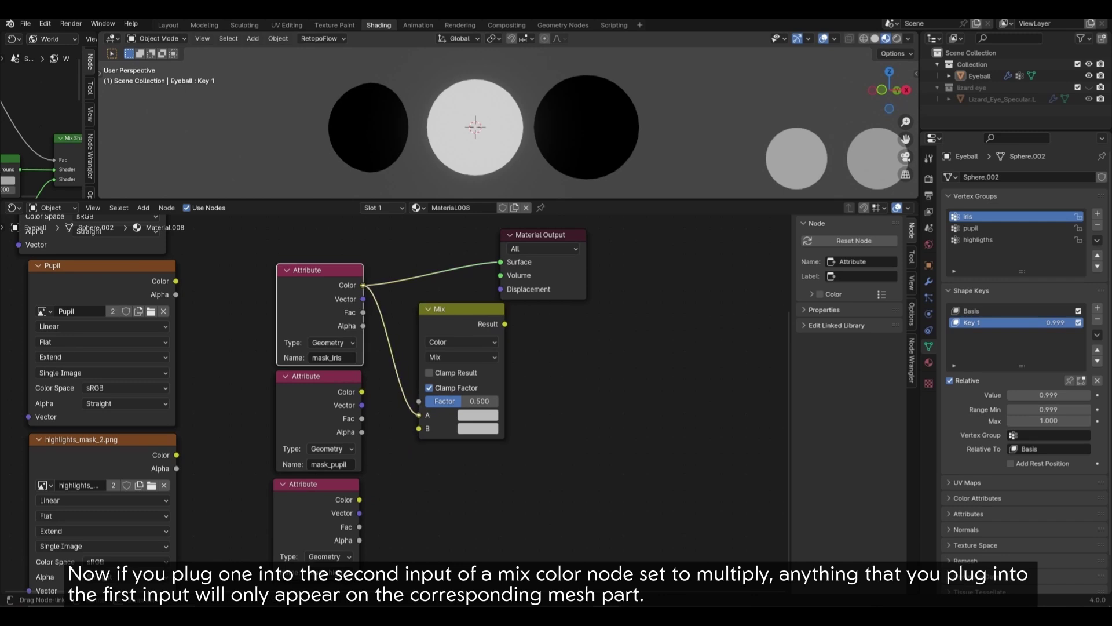
left_click(461, 357)
left_click(461, 104)
left_click_drag(463, 401, 499, 401)
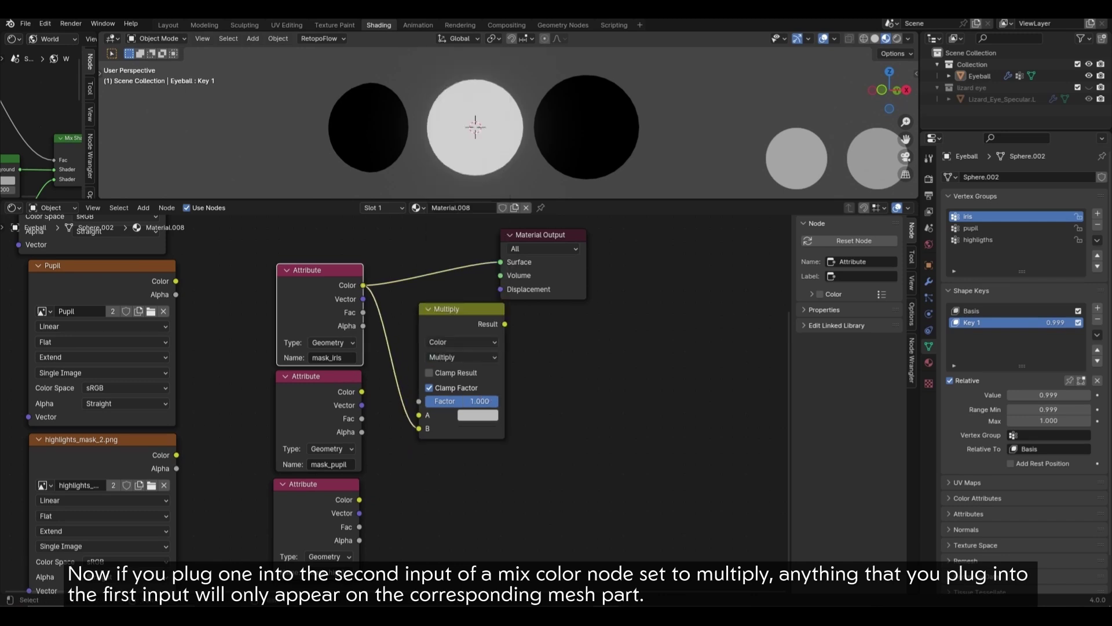
Step: Connect the Multiply node's Result to the Material Output's Surface and try a different color for its A input
left_click_drag(542, 234, 601, 286)
left_click_drag(505, 324, 594, 254)
left_click(477, 415)
mouse_move(516, 263)
left_mouse_down()
mouse_move(510, 275)
mouse_move(508, 256)
left_mouse_up()
Step: Connect the iris_2.png texture's Color output to the Multiply node's A input
scroll(521, 289, "down", 2)
middle_click_drag(522, 290, 510, 376)
left_click_drag(334, 365, 421, 484)
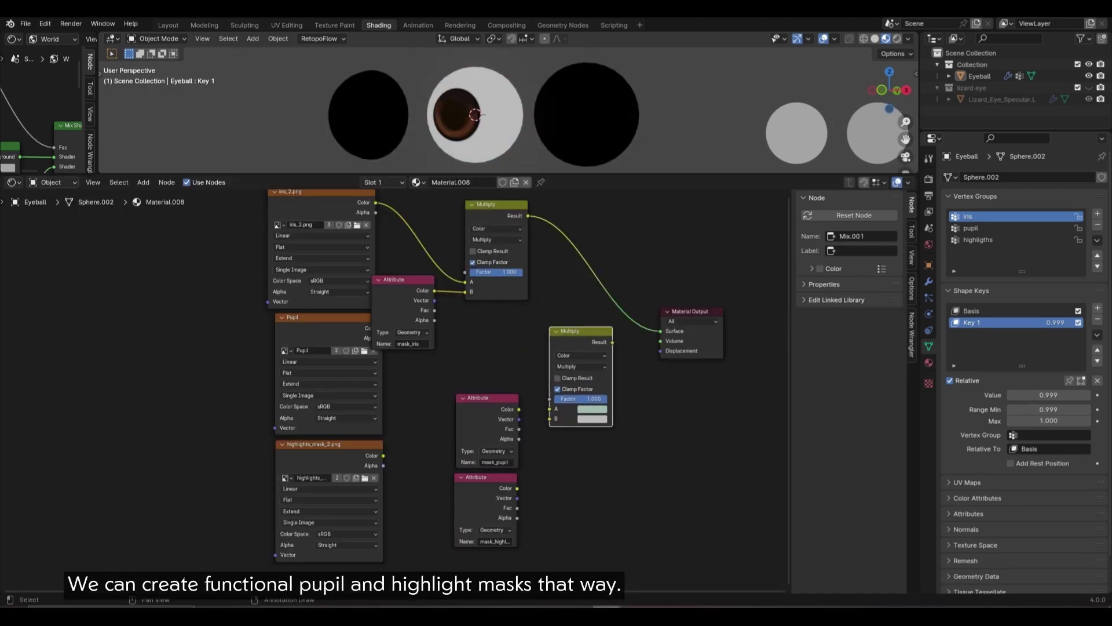
Step: Multiply the Pupil texture's Color with the mask_pupil color in the second Multiply node and output the result to the material's Surface
left_click(580, 341, "ctrl+shift")
middle_click_drag(522, 348, 528, 290)
left_click_drag(348, 497, 338, 549)
Step: Duplicate the Multiply node, feed it highlights_mask_2.png as A and mask_highlights as B, and connect its Result to the Material Output's Surface
left_click(588, 274)
key("shift+d")
left_click(589, 393)
left_click_drag(486, 423, 447, 487)
left_click_drag(485, 498, 558, 480)
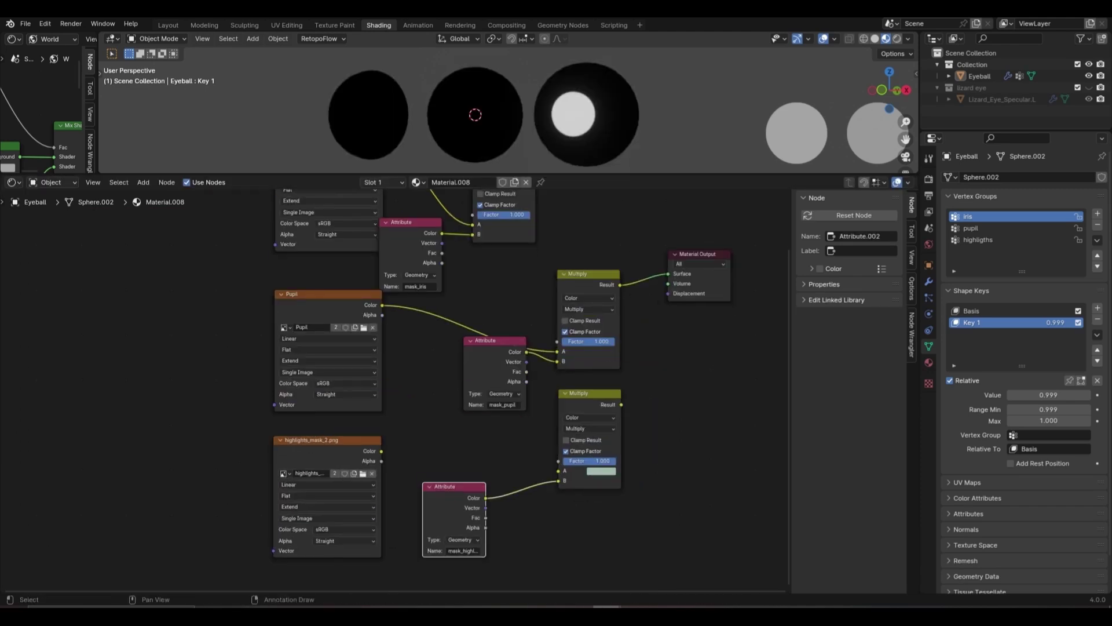
left_click_drag(621, 404, 668, 274)
left_click_drag(621, 404, 666, 272)
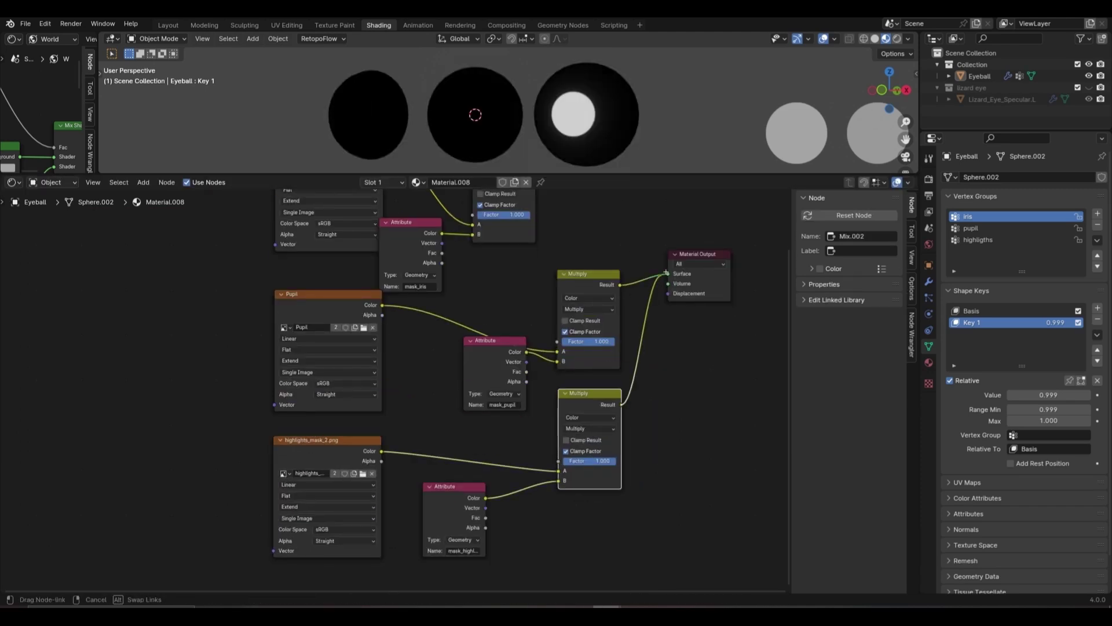
left_click_drag(621, 404, 668, 273)
Step: Add a Frame node to the material's node tree for grouping the pupil nodes
scroll(395, 390, "down", 2)
middle_click_drag(395, 390, 336, 366)
left_click(143, 182)
type("frame")
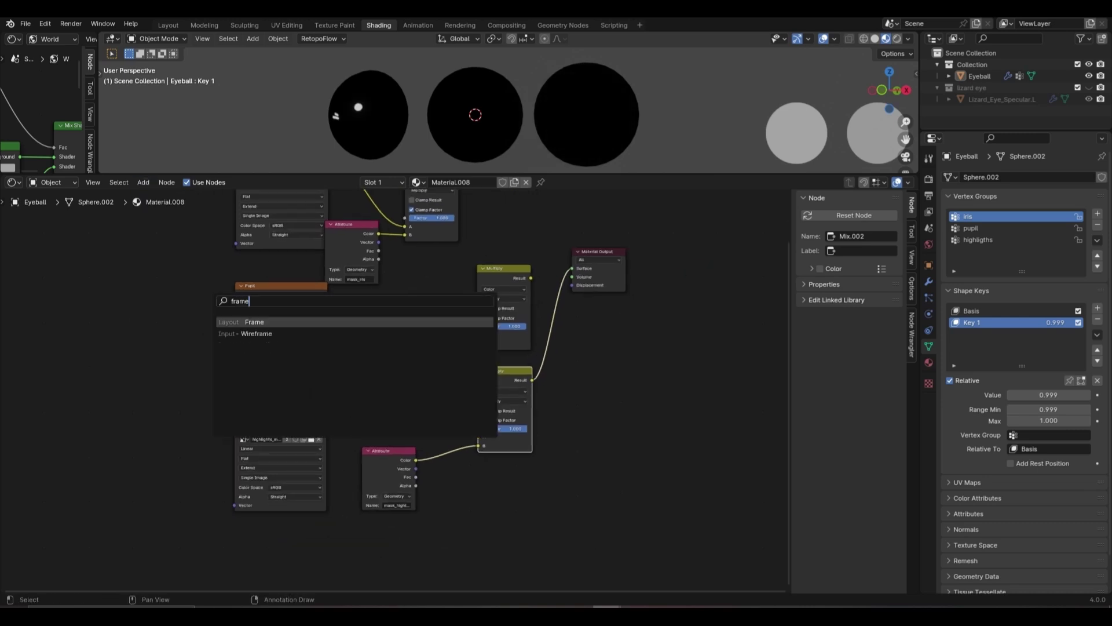
key("Return")
left_click(556, 372)
Step: Place the Pupil texture, mask_pupil Attribute and their Multiply node in the frame labelled Pupil and arrange them compactly
left_click(281, 286)
left_click(423, 326, "shift")
left_click(503, 268, "shift")
left_click_drag(503, 268, 591, 382)
left_click(512, 440)
left_click_drag(446, 382, 116, 282)
left_click_drag(182, 340, 52, 410)
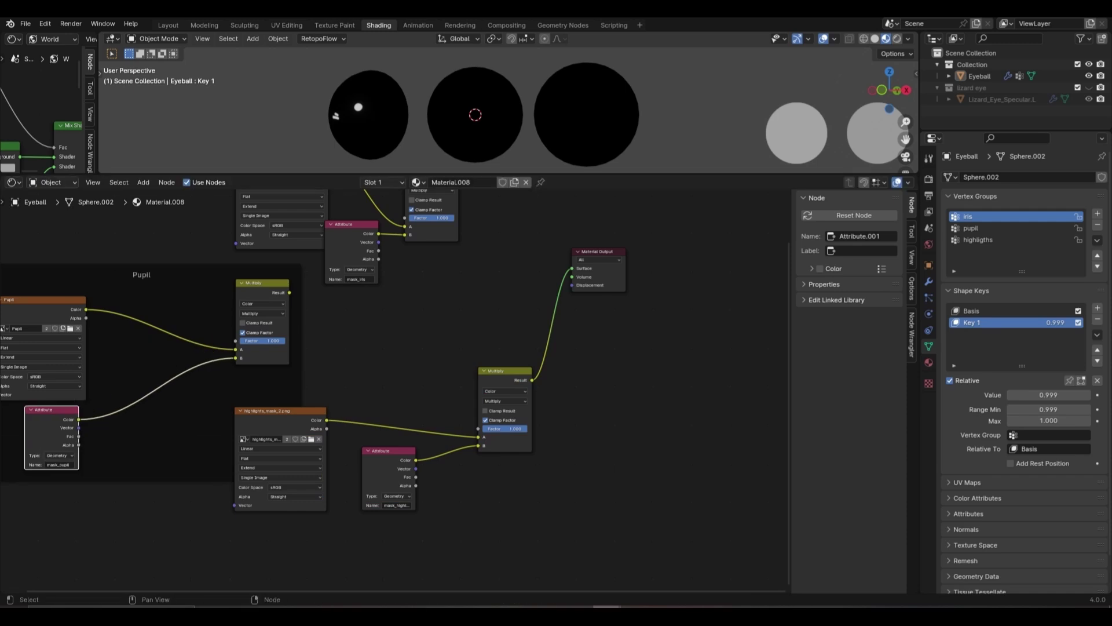
left_click_drag(262, 281, 134, 297)
Step: Duplicate the Pupil frame and label the copy Highlights
left_click(99, 288)
key("shift+d")
left_click(666, 379)
left_click(861, 250)
type("Highlights")
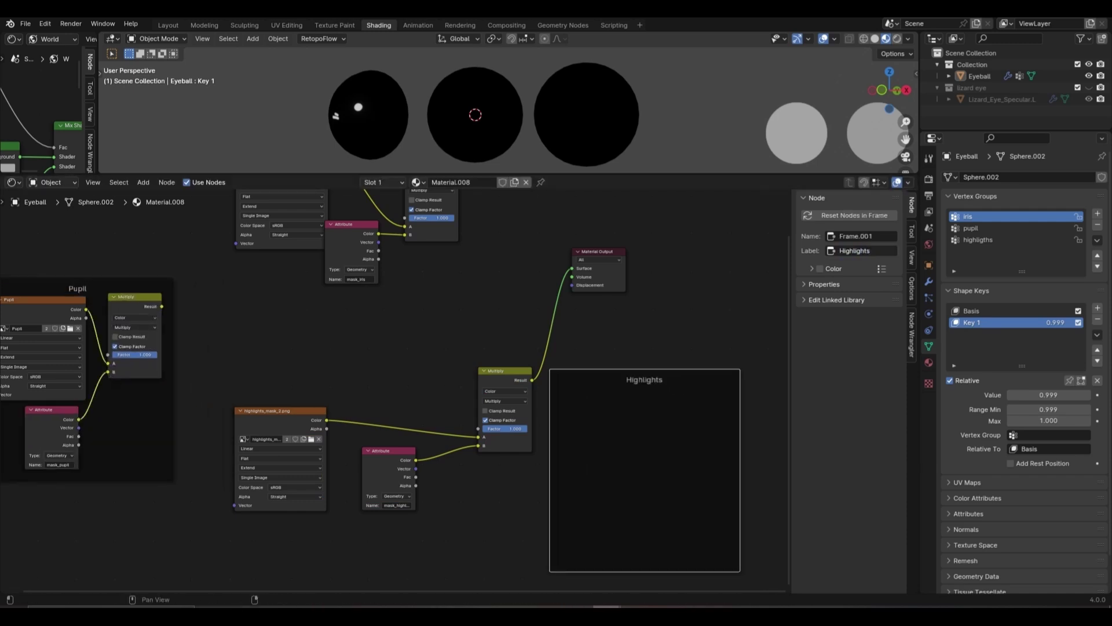
Step: Move the highlights_mask_2.png texture, mask_highlights Attribute and their Multiply node into the Highlights frame and arrange it below the Pupil frame
left_click(280, 411)
left_click(388, 451, "shift")
left_click(505, 371, "shift")
left_click_drag(505, 371, 594, 338)
left_click(371, 376)
left_click_drag(371, 377, 371, 352)
left_click_drag(477, 418, 395, 464)
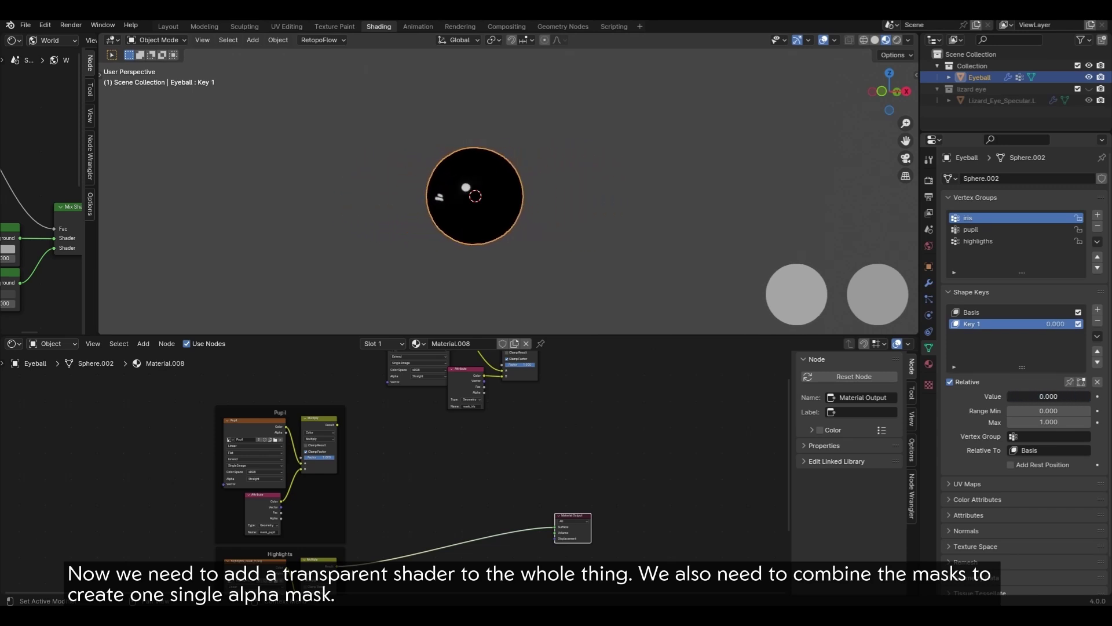
Step: Connect the iris Multiply node to the Material Output's Surface and create a duplicate Mix node set to Add with factor 1.000
middle_click_drag(452, 451, 480, 484)
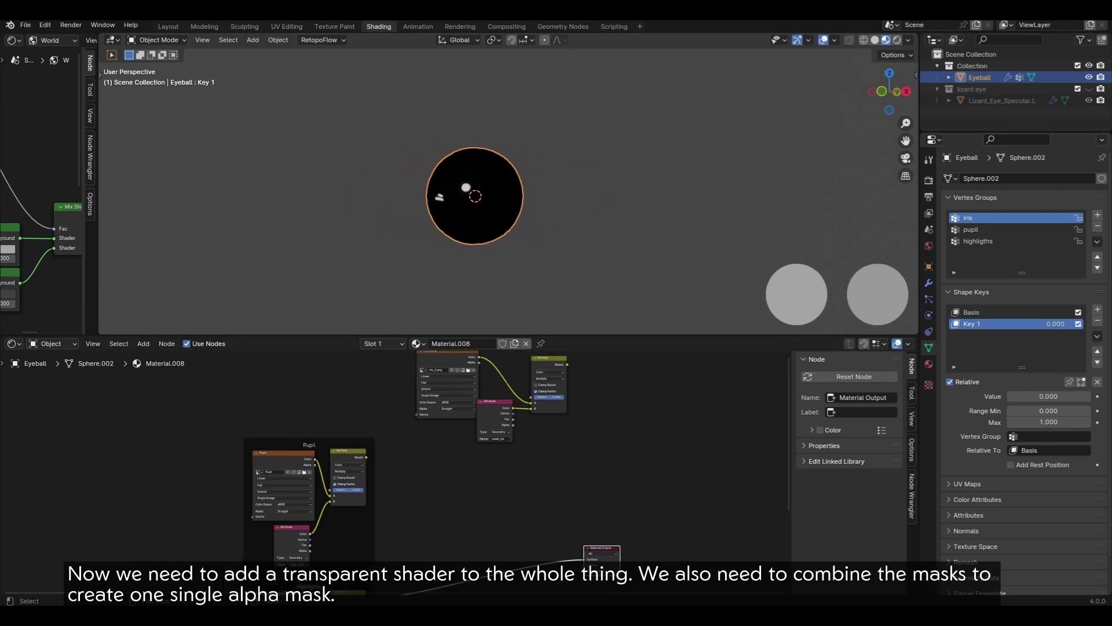
left_click_drag(597, 552, 583, 559)
left_click_drag(613, 460, 391, 368)
key("g")
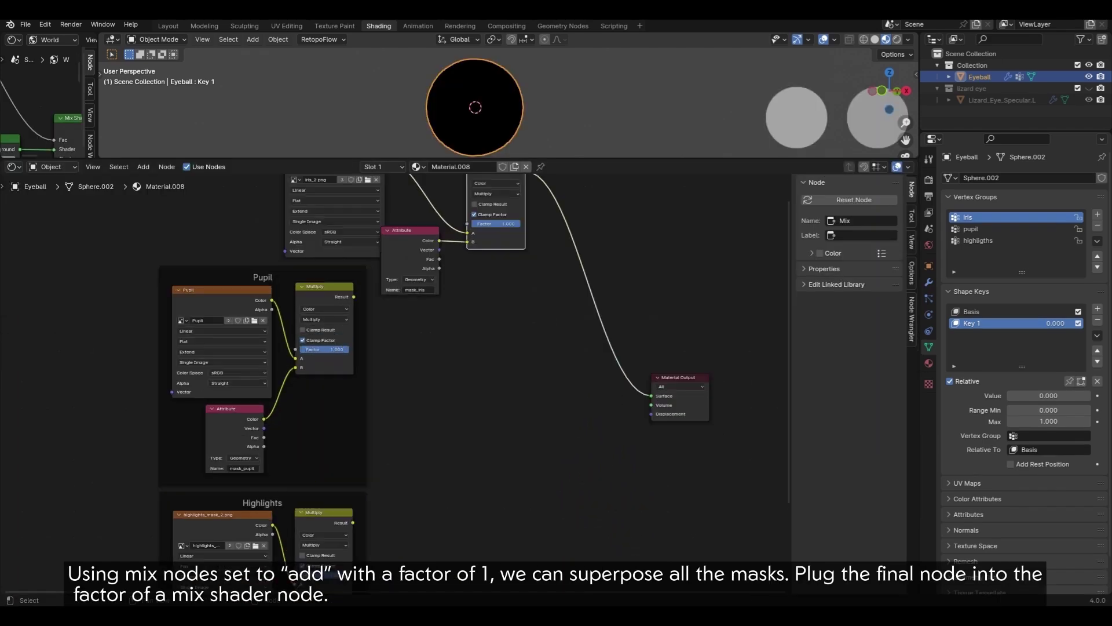
key("shift+d")
left_click(493, 359)
scroll(492, 360, "up", 8)
left_click(572, 322)
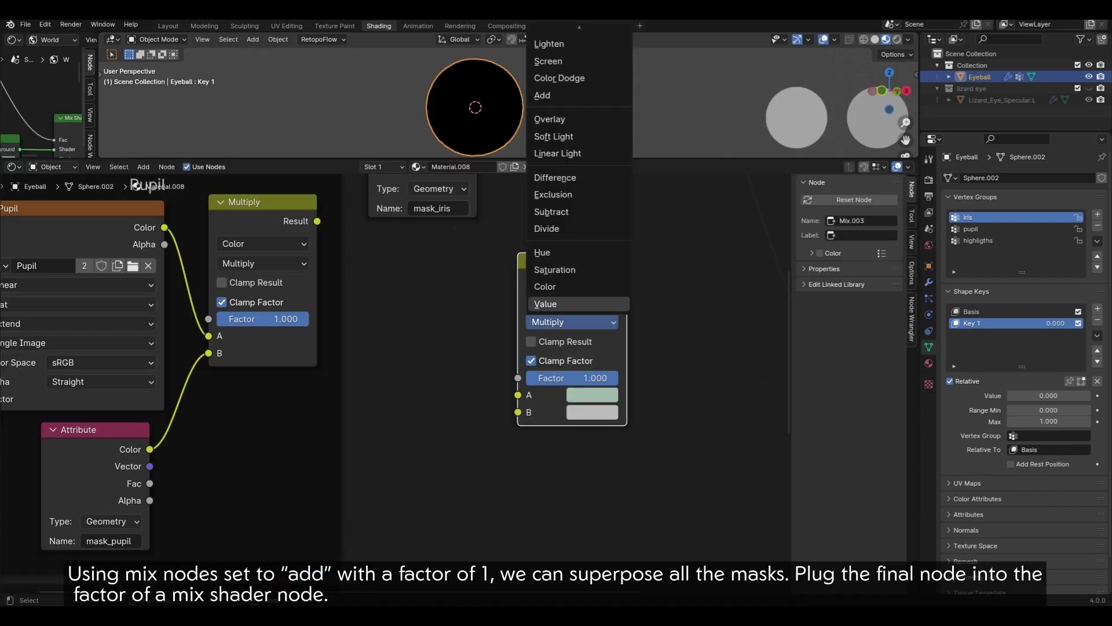
left_click(542, 95)
scroll(371, 359, "down", 8)
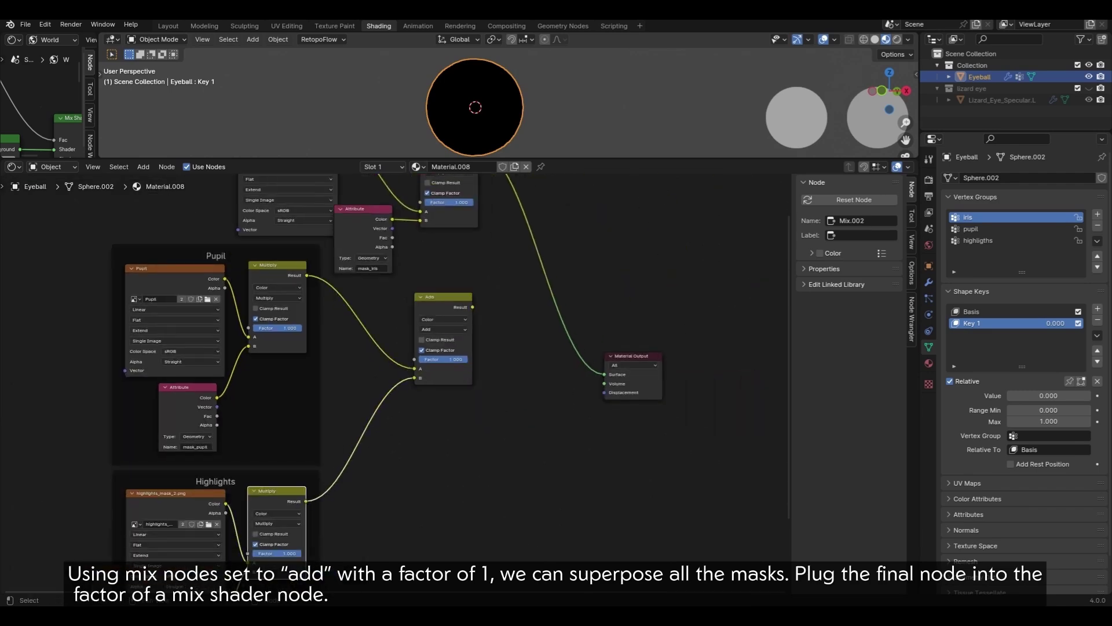
Step: Duplicate the Add node that combines the pupil and highlights masks, and place the copy beside it
left_click_drag(442, 296, 403, 344)
key("shift+d")
left_click(486, 302)
middle_click_drag(487, 302, 430, 417)
left_click_drag(423, 265, 421, 457)
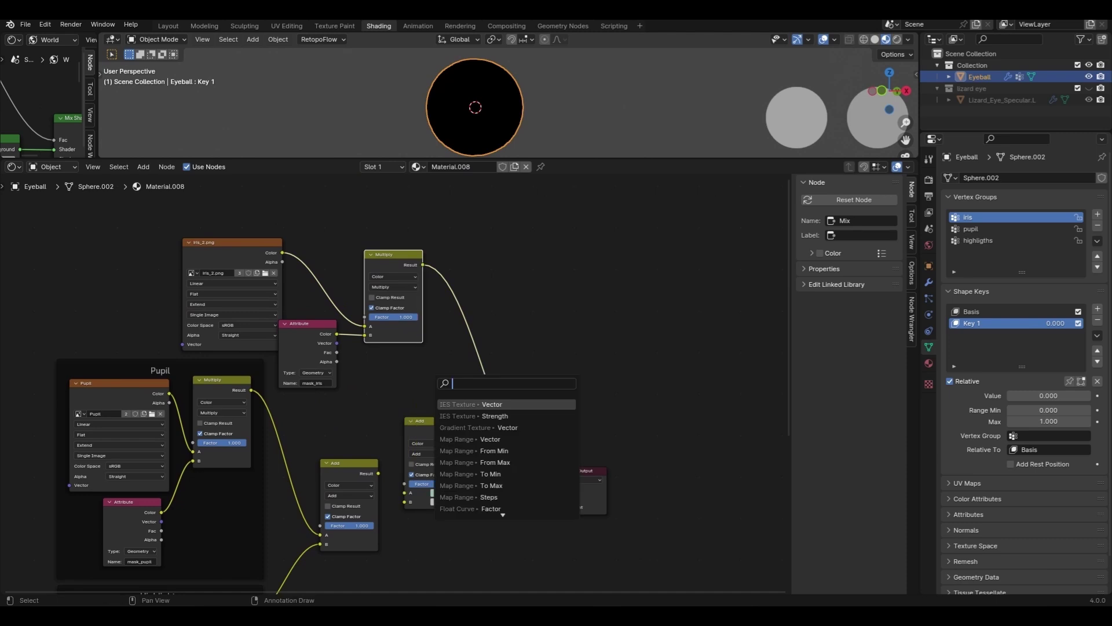
Step: Feed the mask_iris color into the second Add node's A input and the first Add node's Result into its B input
left_click_drag(336, 333, 404, 501)
left_click(509, 417)
left_click_drag(307, 325, 331, 378)
left_click_drag(364, 335, 348, 360)
middle_click_drag(348, 376, 349, 325)
left_click_drag(341, 413, 316, 413)
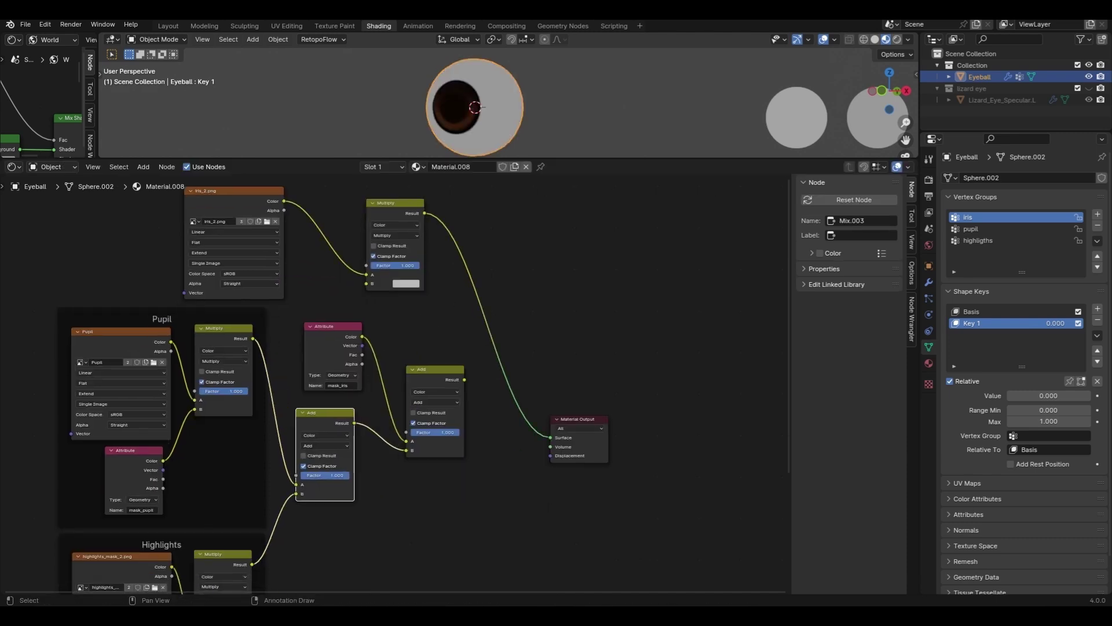
Step: Set the Key 1 shape key's value to 1.000 and add a Mix Shader node beside the Material Output
middle_click_drag(354, 414, 382, 383)
left_click_drag(1014, 396, 1091, 395)
scroll(381, 383, "down", 3)
type("mix sh")
key("Return")
left_click(504, 367)
Step: Connect the final Add node's Result to the Mix Shader's Fac and the Mix Shader's output to the Material Output's Surface
middle_click_drag(503, 367, 493, 366)
scroll(496, 368, "up", 5)
left_click_drag(493, 407, 492, 397)
left_click_drag(519, 374, 522, 394)
scroll(499, 406, "up", 2)
middle_click_drag(499, 406, 453, 344)
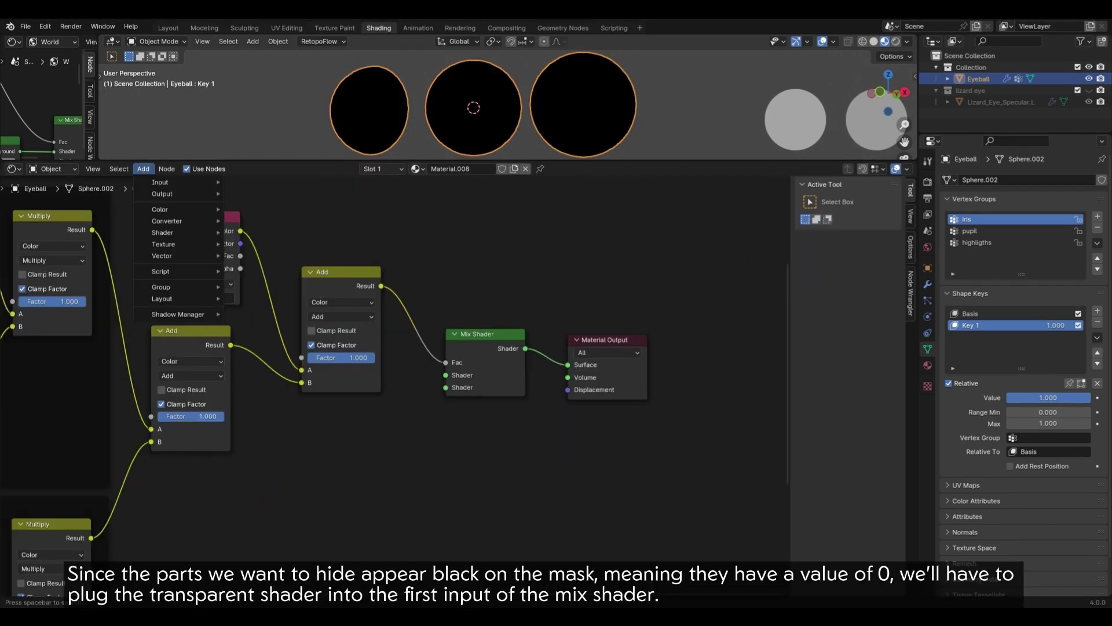
Step: Add a Transparent BSDF node and connect it to the Mix Shader's first Shader input
type("tr")
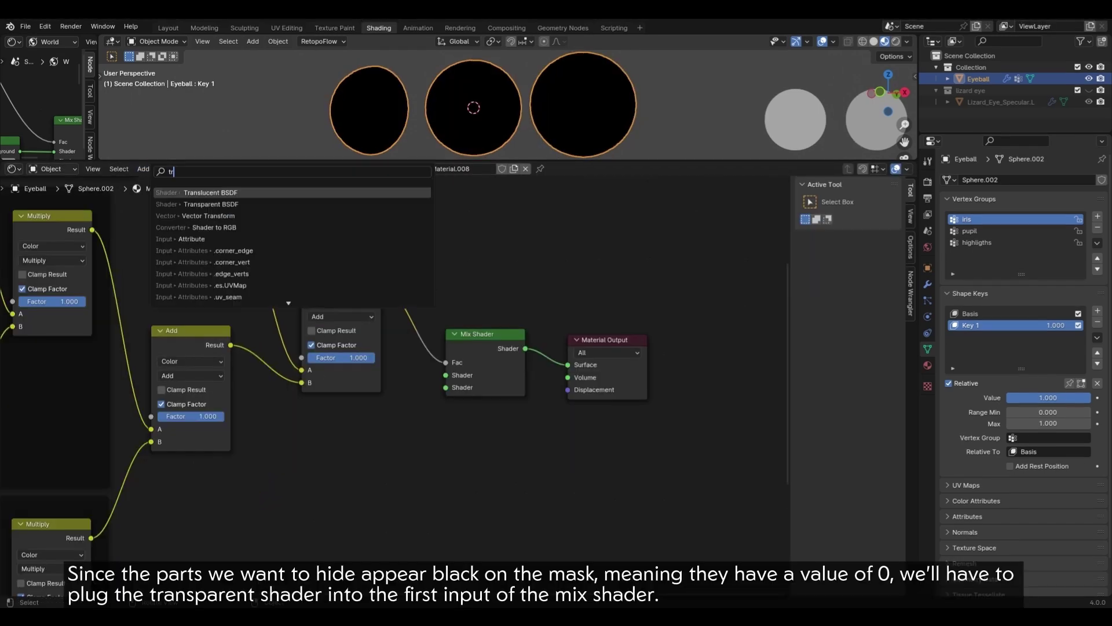
key("Down")
key("Return")
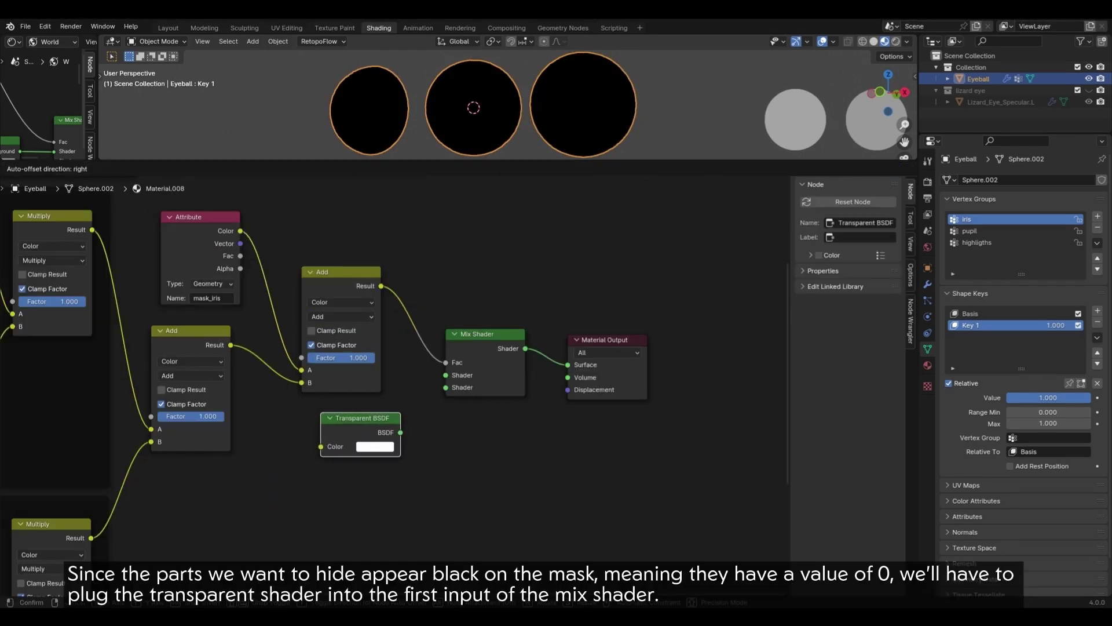
left_click(299, 404)
left_click_drag(380, 423, 446, 375)
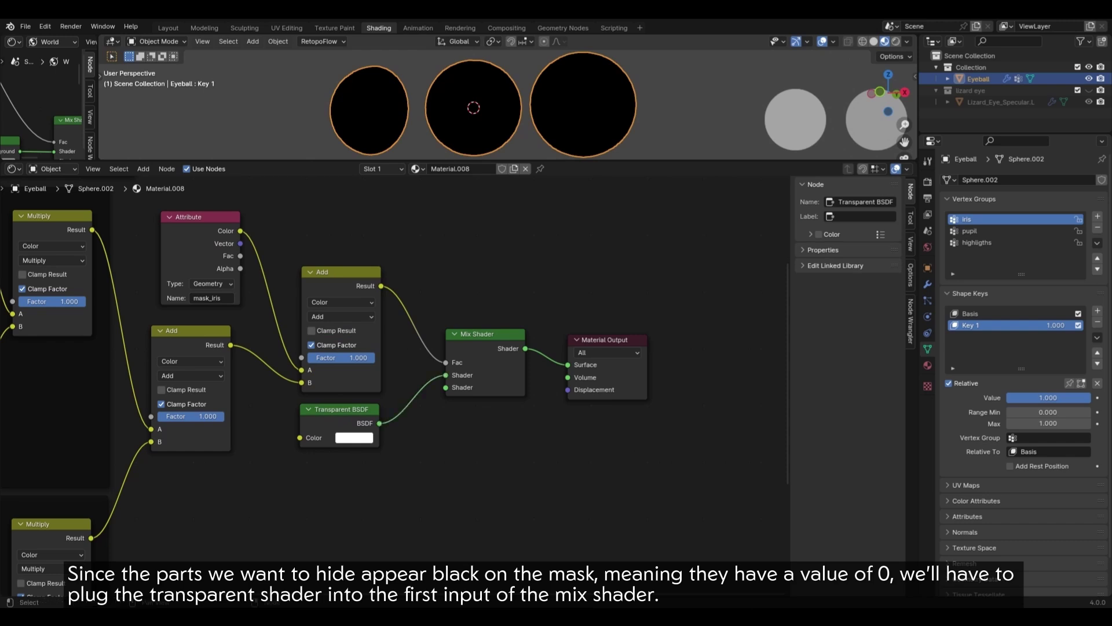
Step: Set the material's Blend Mode and Shadow Mode to Alpha Clip
left_click(927, 365)
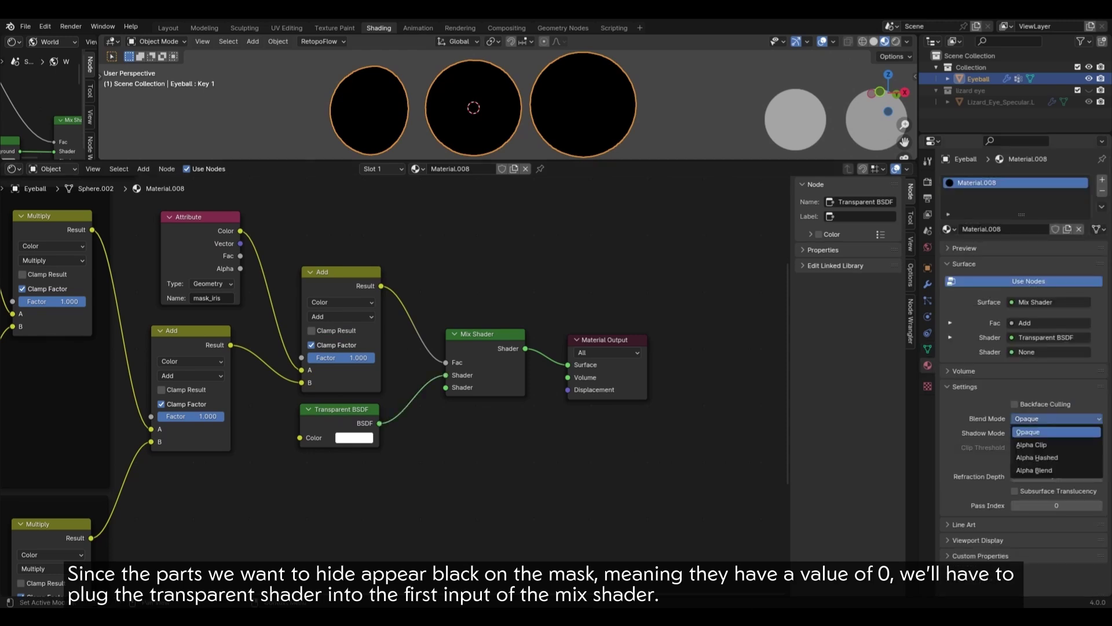
left_click(1028, 444)
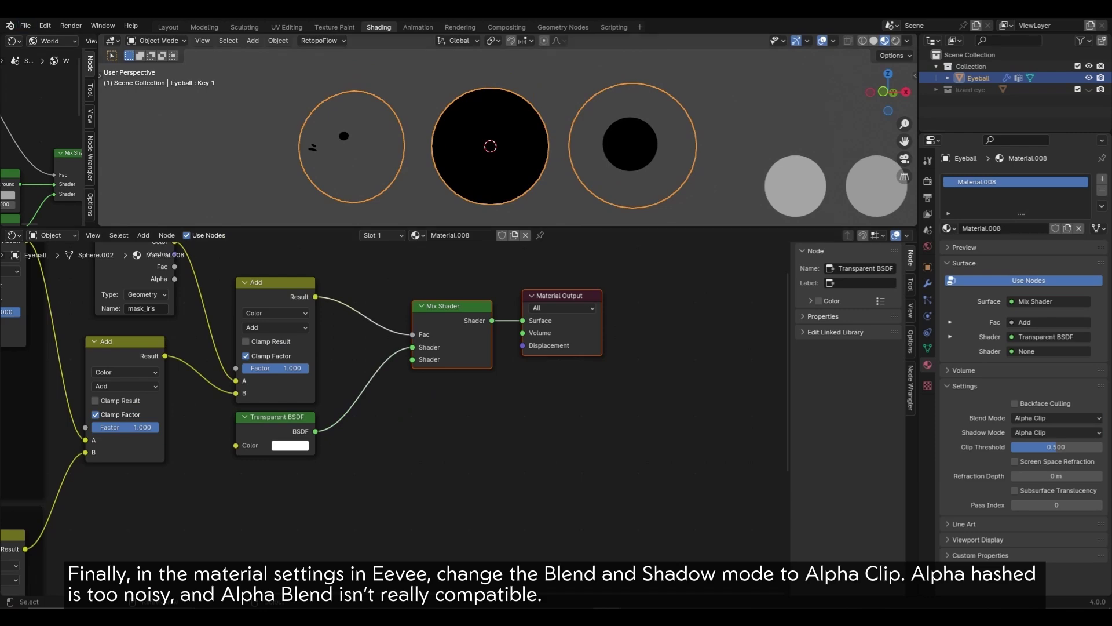
scroll(507, 139, "down", 4)
middle_click_drag(507, 139, 507, 152)
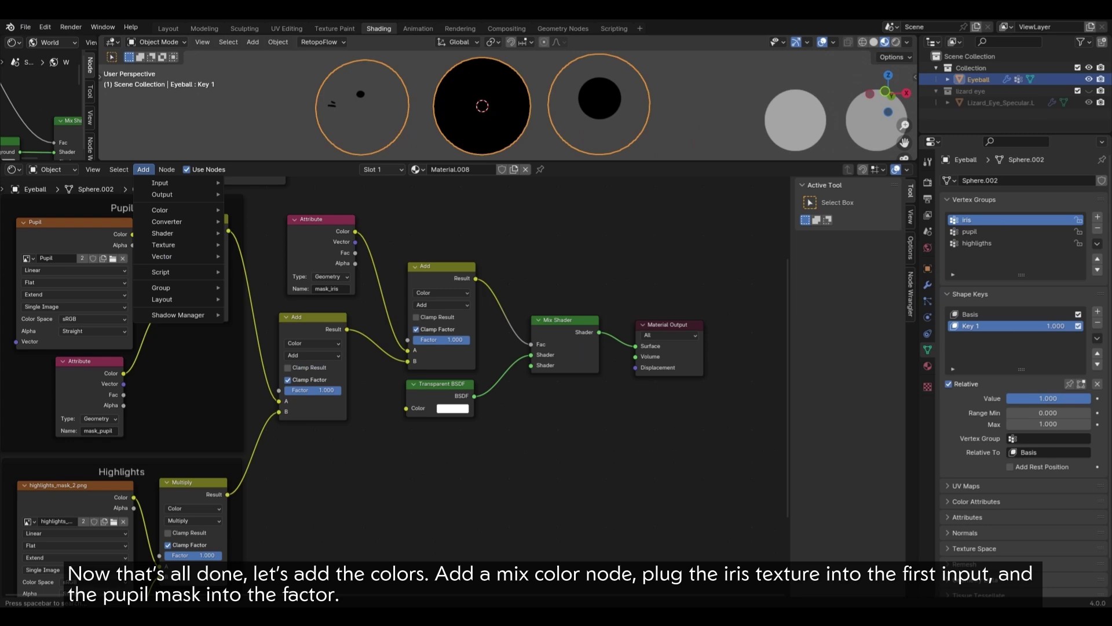
Step: Add a Mix Color node, feeding iris_2.png's Color into its A input and the pupil Multiply's Result into its Factor
type("colo")
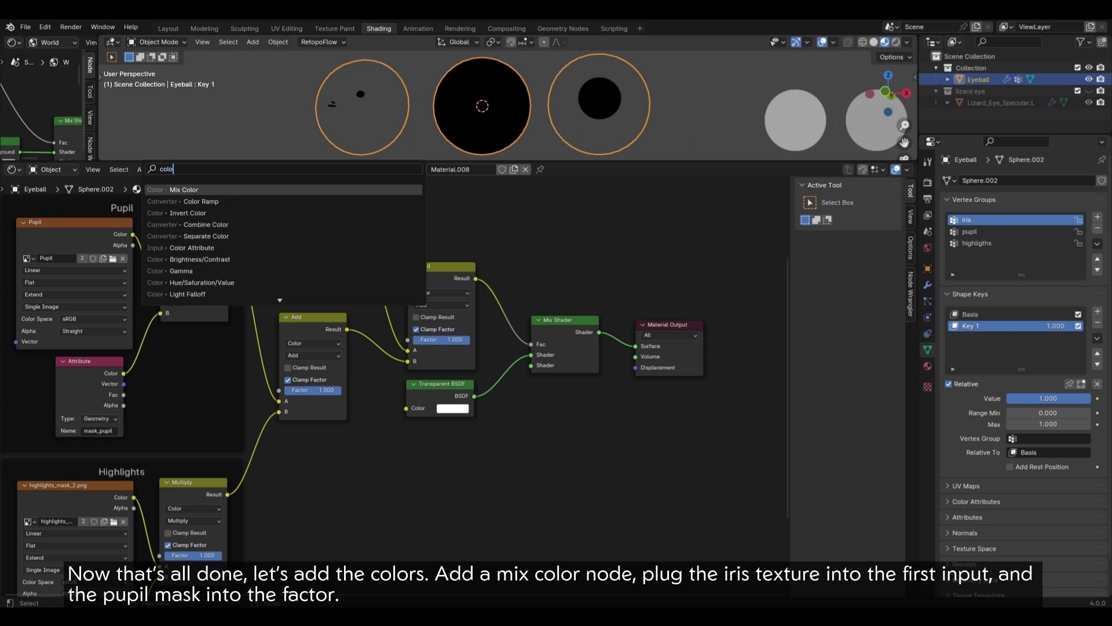
key("Return")
left_click(441, 446)
scroll(396, 438, "down", 3)
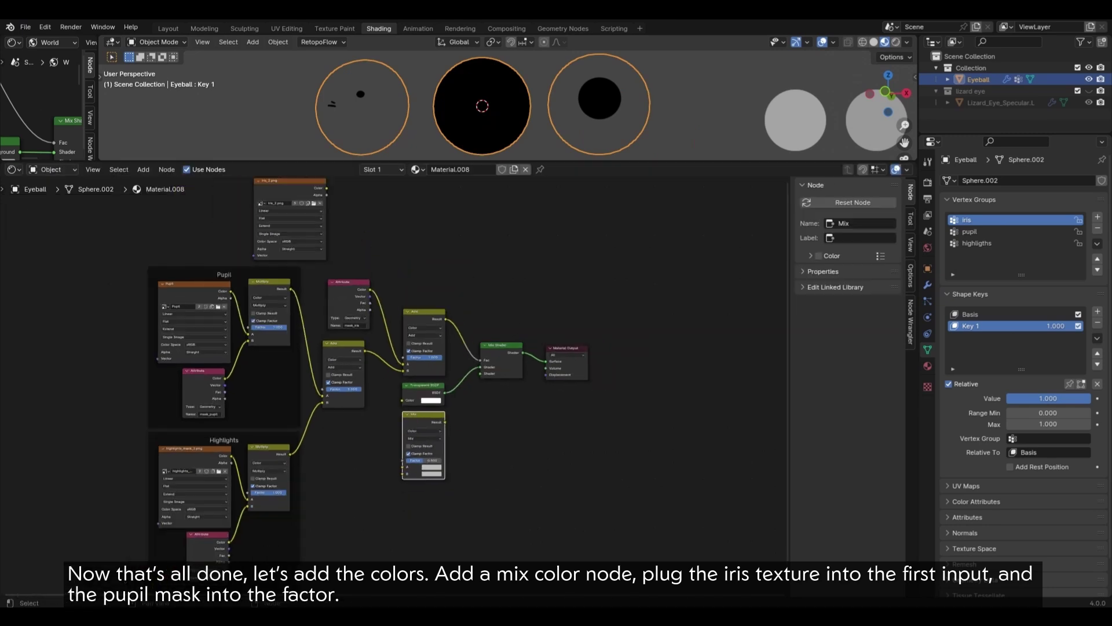
left_click_drag(290, 181, 349, 436)
scroll(395, 386, "up", 3)
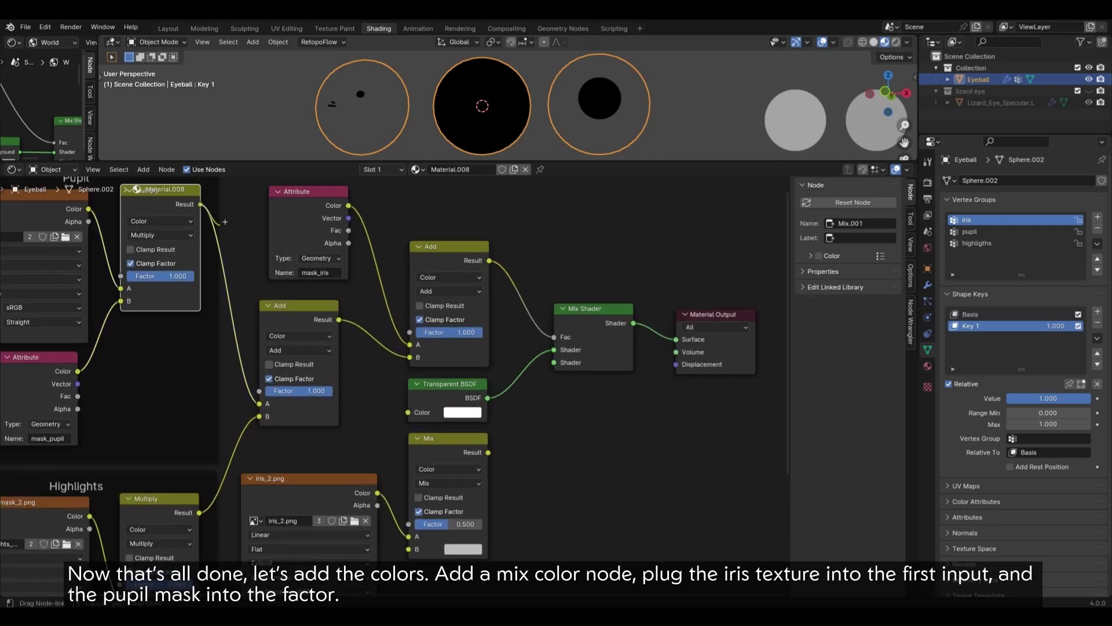
left_click_drag(409, 524, 408, 523)
Step: Set the Mix node's B color to black and connect its Result to the Mix Shader's second Shader input
middle_click_drag(408, 524, 322, 438)
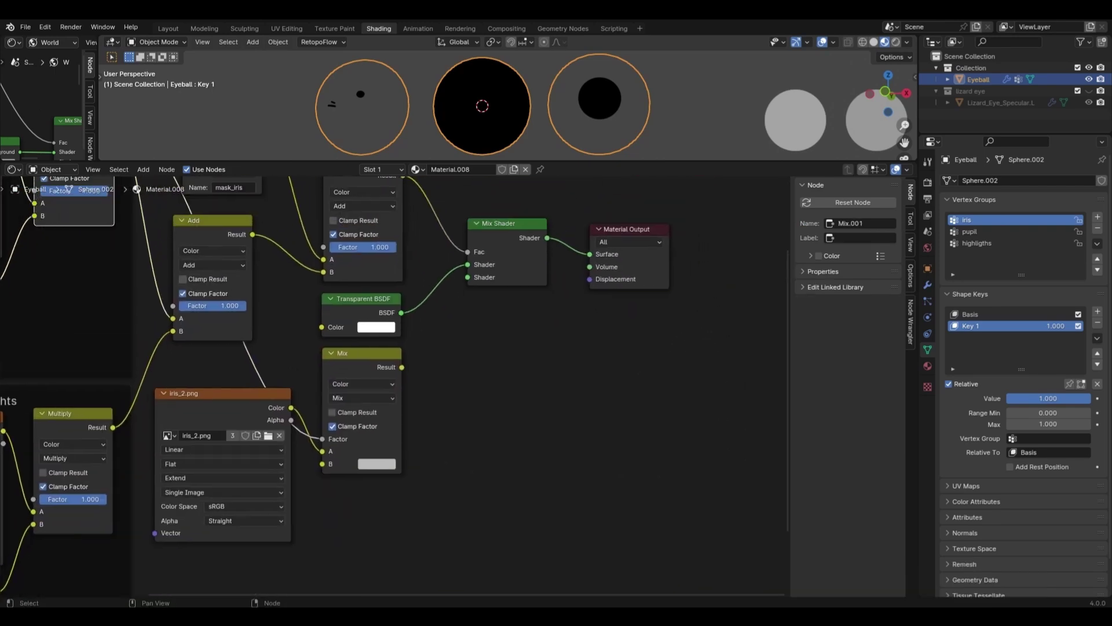
scroll(395, 387, "up", 1)
left_click(375, 470)
left_click_drag(478, 305, 479, 384)
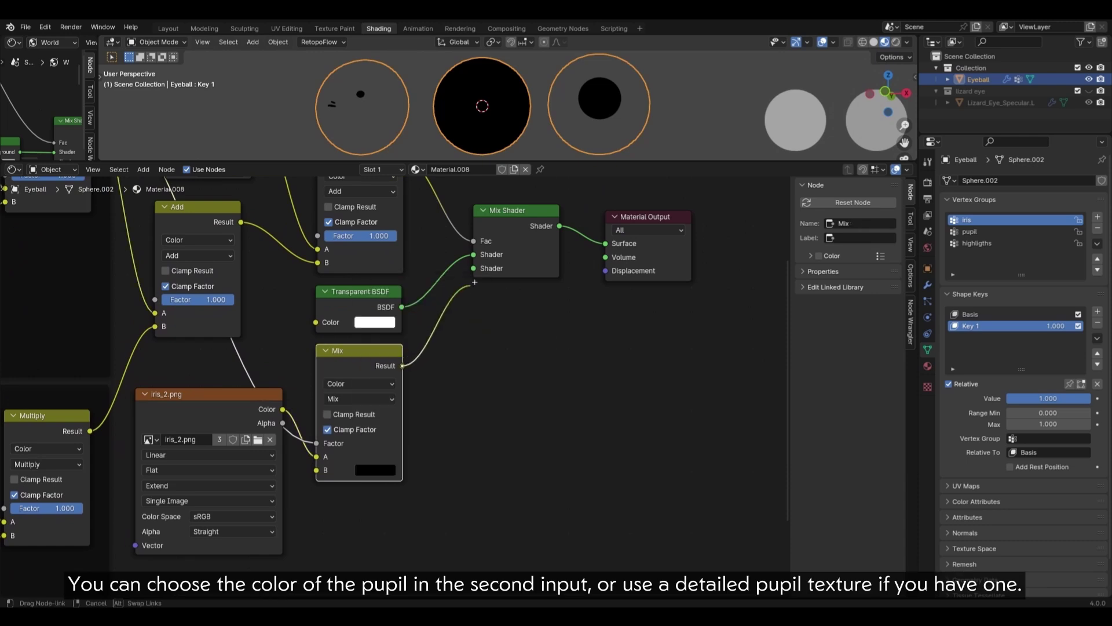
left_click_drag(469, 293, 473, 268)
left_click_drag(208, 394, 201, 438)
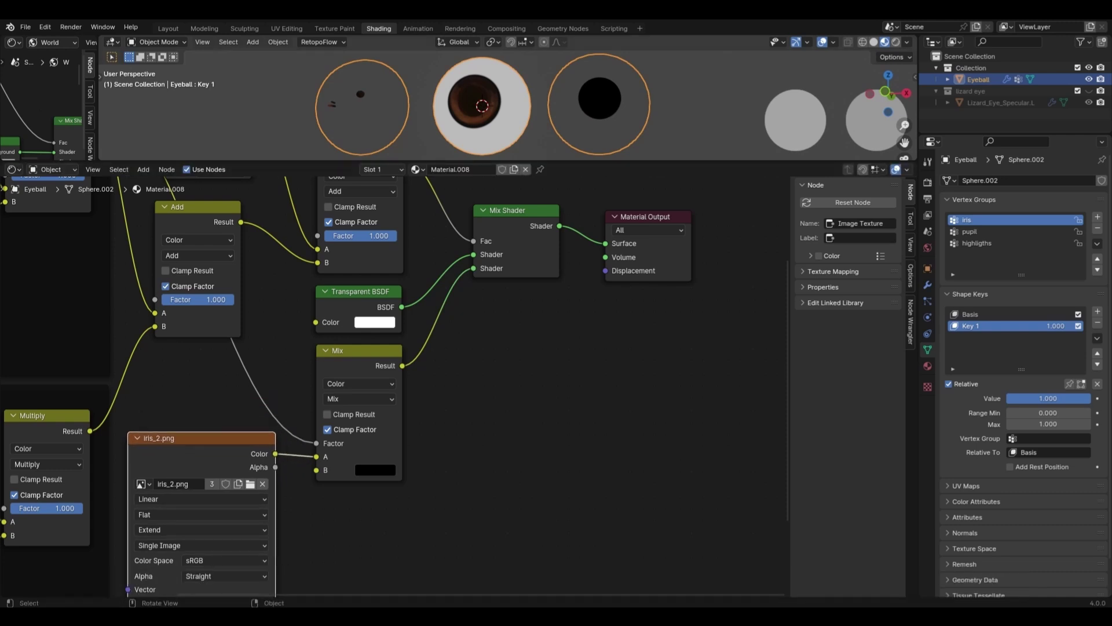
Step: Hide the overlays in an enlarged 3D viewport and set the Key 1 shape key's value to 0.000 to view the assembled eye
key("alt+shift+z")
left_click_drag(440, 162, 440, 258)
middle_click_drag(405, 434, 402, 393)
scroll(396, 429, "down", 4)
mouse_move(482, 174)
middle_mouse_down()
mouse_move(487, 193)
mouse_move(472, 177)
middle_mouse_up()
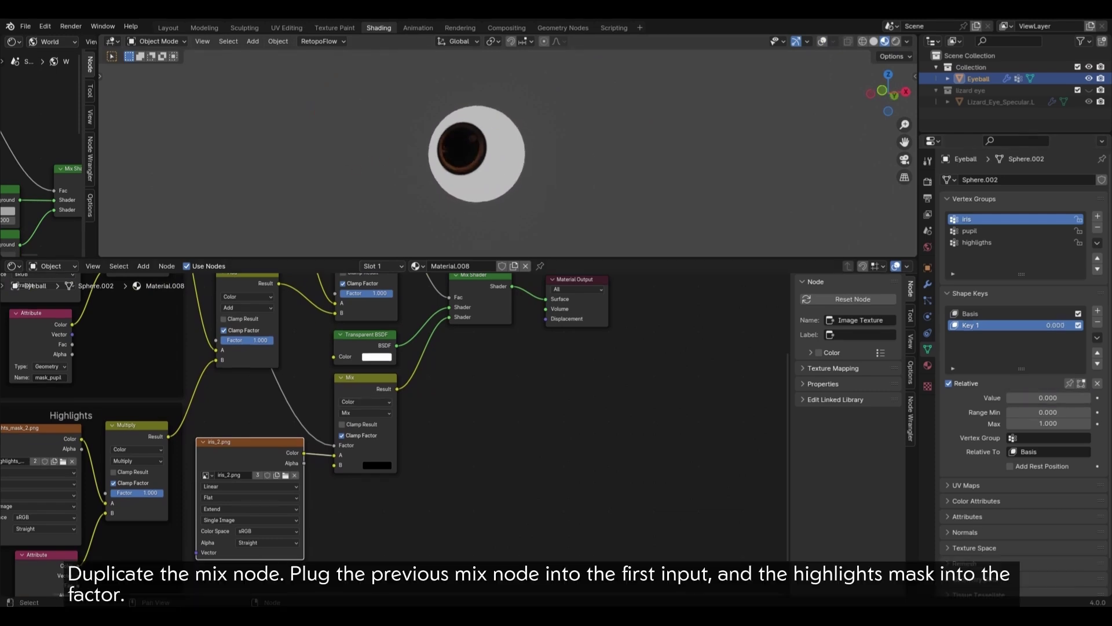
Step: Duplicate the Mix node with the first Mix as A, the highlights mask as Factor and white as B, feeding the Mix Shader
key("shift+d")
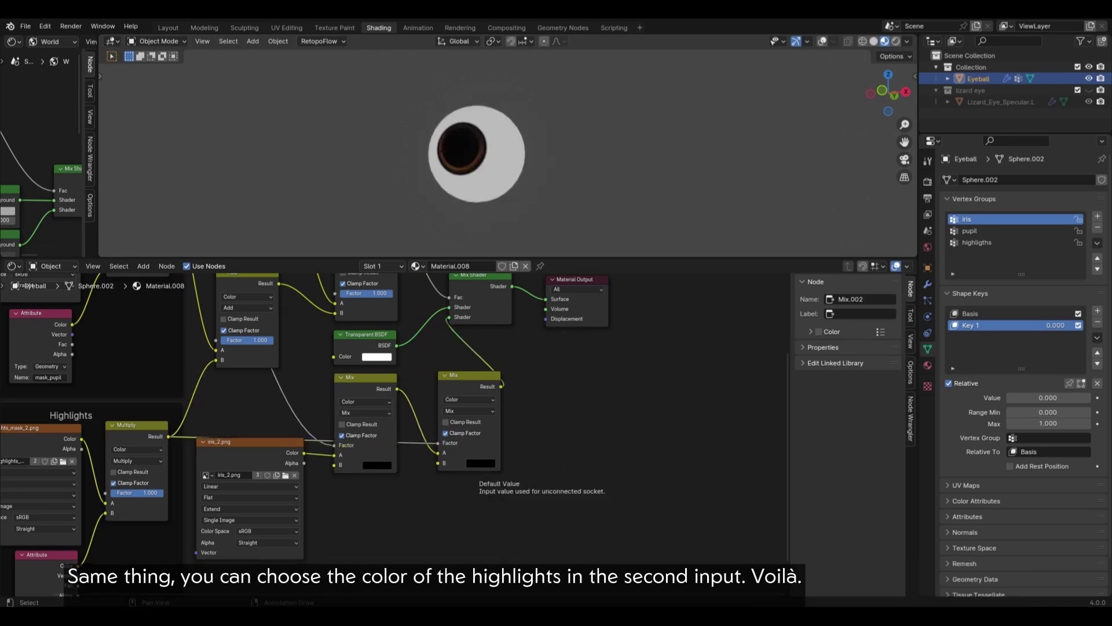
left_click(480, 463)
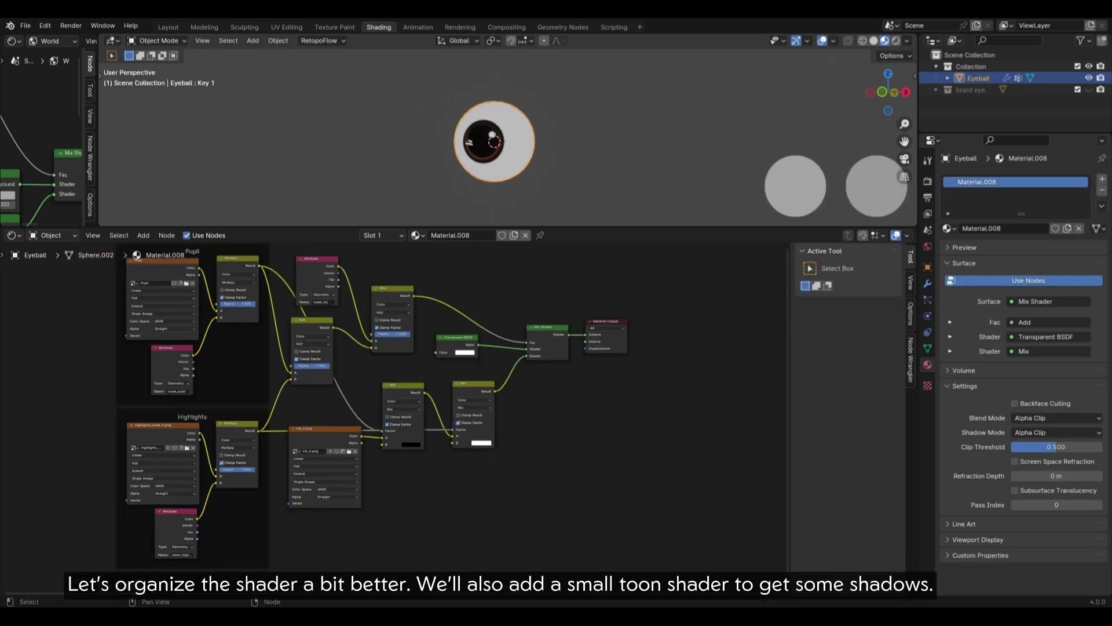
Step: Duplicate a frame, label the copy Color, and place the two Mix nodes and the iris_2.png texture inside it
left_click(143, 236)
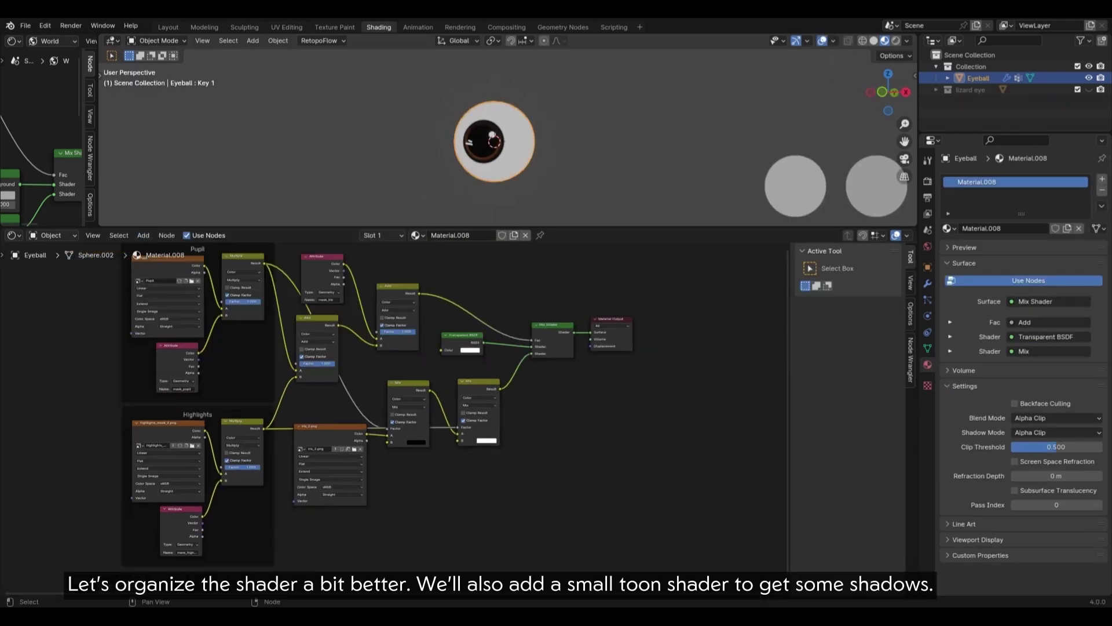
scroll(410, 514, "up", 2)
left_click(174, 397)
key("shift+d")
left_click(521, 454)
left_click(860, 303)
type("Color")
left_click_drag(533, 382, 325, 452)
left_click_drag(408, 365, 489, 455)
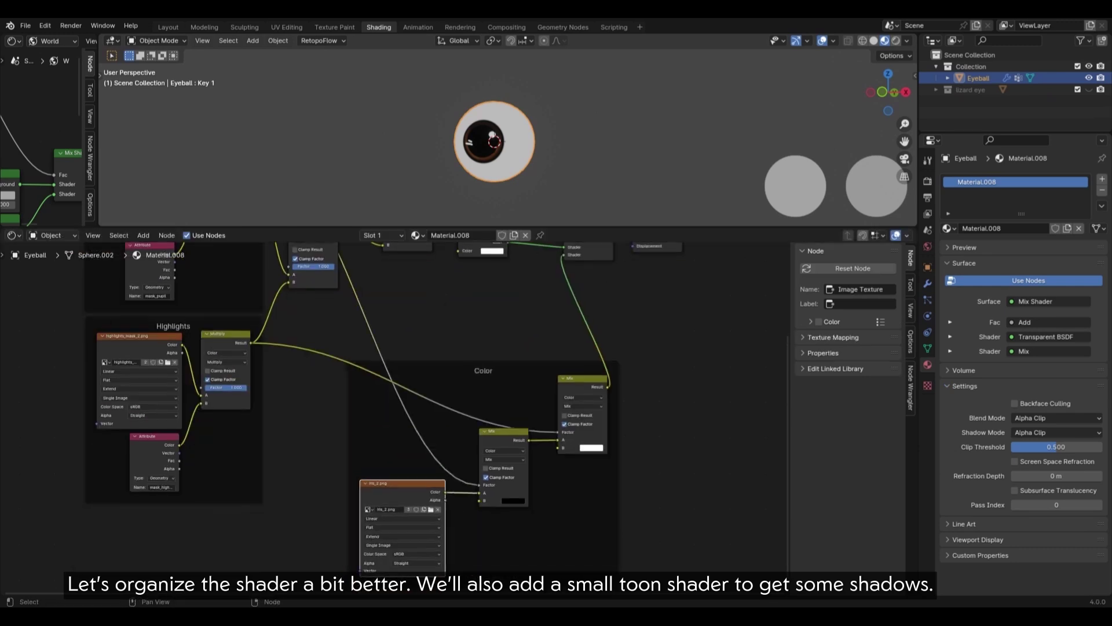
Step: Duplicate the Highlights frame, label the copy Masks, and give it a lighter grey custom color
scroll(440, 417, "up", 2)
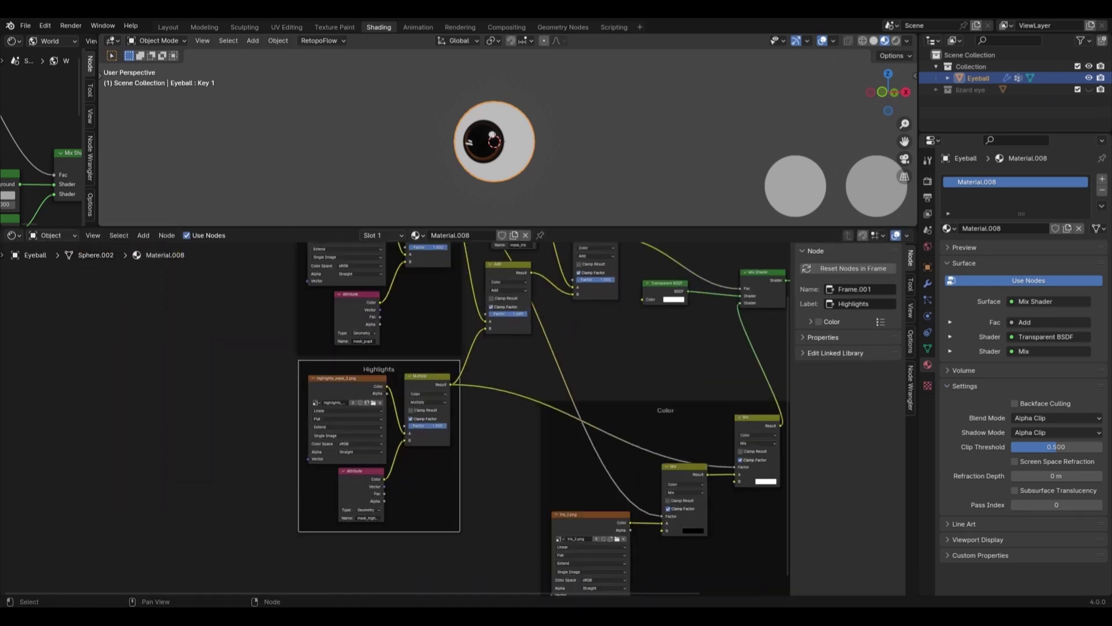
left_click(863, 303)
type("MAs")
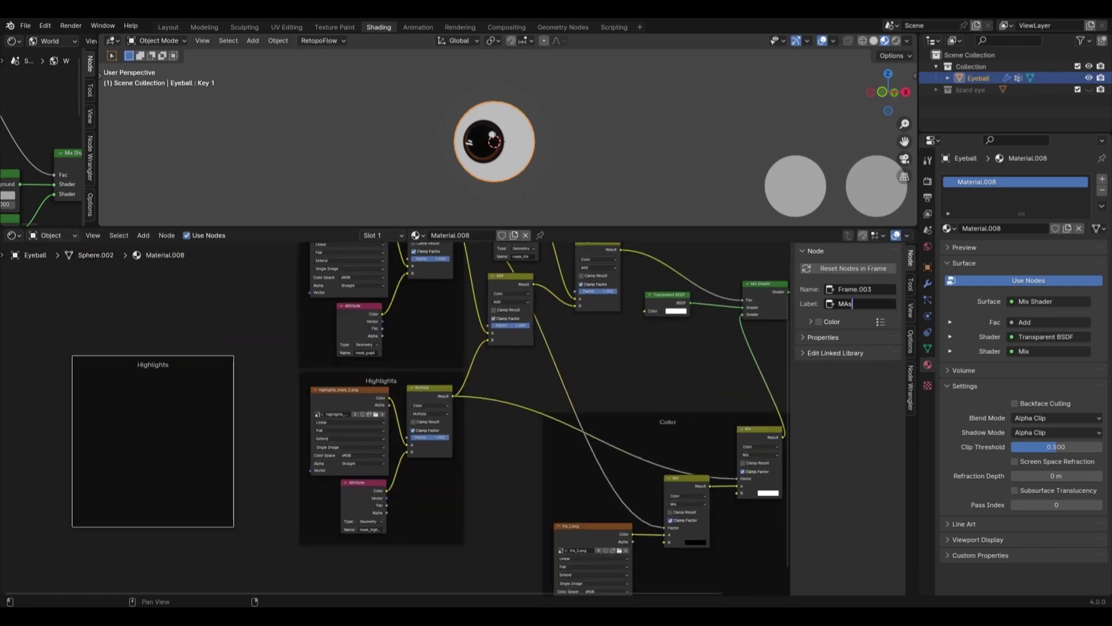
type("ks")
key("Return")
left_click(818, 321)
left_click(810, 322)
left_click(839, 339)
left_click_drag(916, 210, 916, 250)
Step: Arrange the Pupil and Highlights groups with the Masks frame, and detach the selected node from its parent frame
left_click_drag(381, 381, 207, 394)
scroll(394, 418, "down", 3)
middle_click_drag(405, 348, 437, 405)
left_click_drag(411, 302, 269, 313)
left_click_drag(492, 295, 620, 429)
left_click_drag(589, 338, 435, 338)
key("alt+p")
Step: Arrange the Add nodes within the Masks frame and collapse the mask_iris Attribute node
scroll(393, 416, "up", 4)
mouse_move(359, 371)
left_mouse_down()
mouse_move(376, 392)
mouse_move(373, 380)
left_mouse_up()
left_click_drag(448, 307, 448, 297)
left_click_drag(360, 270, 370, 341)
key("h")
Step: Move the Color frame closer to the Masks frame and relabel it Base Color
scroll(371, 341, "down", 4)
middle_click_drag(371, 341, 395, 307)
left_click(590, 389)
left_click_drag(590, 389, 509, 342)
left_click(859, 304)
type("Base >C")
Step: Reposition the final Add node, add a Reroute node above it, and link the pupil Multiply's Result to the Reroute
middle_click_drag(406, 318, 506, 415)
scroll(458, 417, "up", 6)
left_click_drag(486, 288, 488, 292)
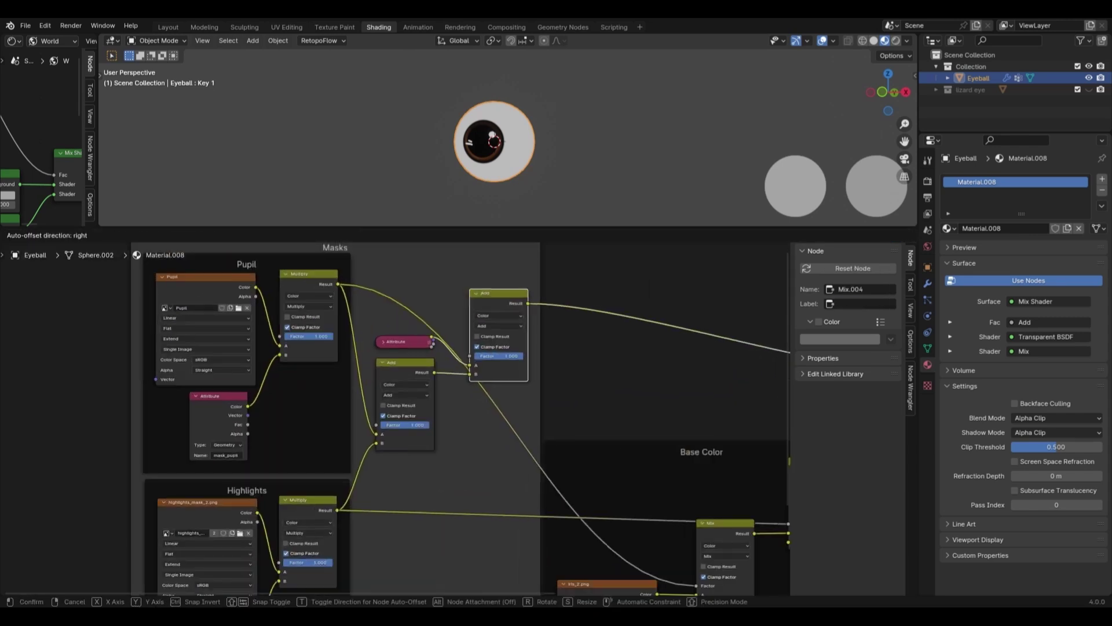
key("shift+a")
type("rero")
key("Return")
left_click(438, 311)
middle_click_drag(438, 311, 421, 355)
scroll(421, 341, "up", 3)
left_click_drag(297, 325, 575, 323)
Step: Place the pupil's Reroute beyond the final Add node and duplicate it straight down to the lower Mix node's Factor level
scroll(576, 323, "down", 5)
key("g")
middle_click_drag(576, 323, 452, 266)
left_click(468, 285)
key("shift+d")
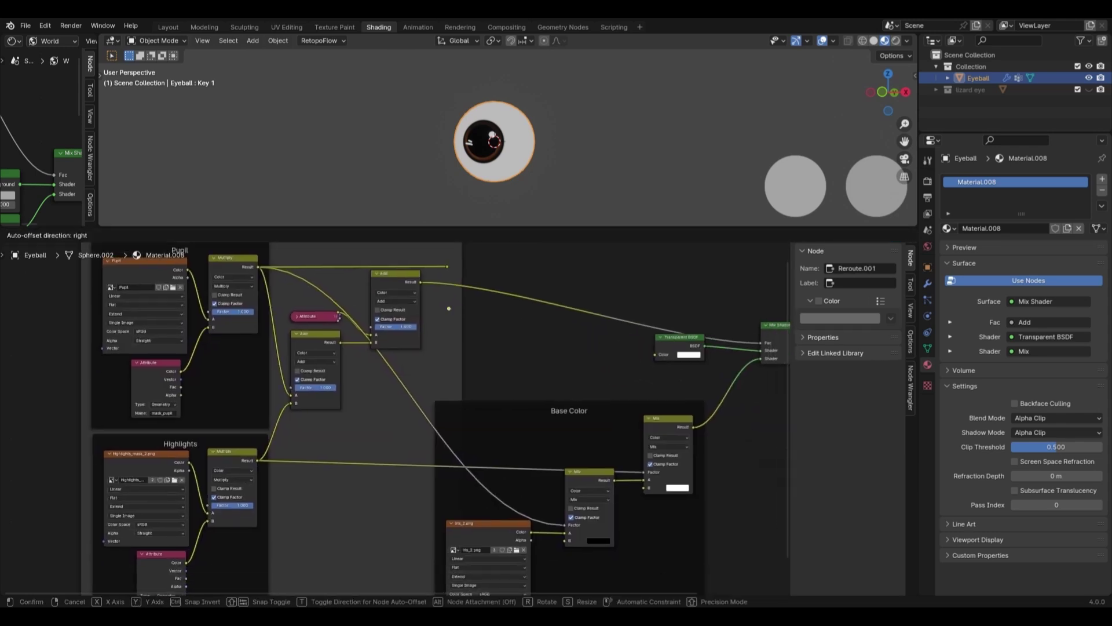
left_click(447, 508)
Step: Connect the two pupil Reroutes to each other and to the lower Mix node's Factor, and straighten their links
left_click_drag(447, 507, 456, 508)
left_click_drag(448, 266, 451, 303)
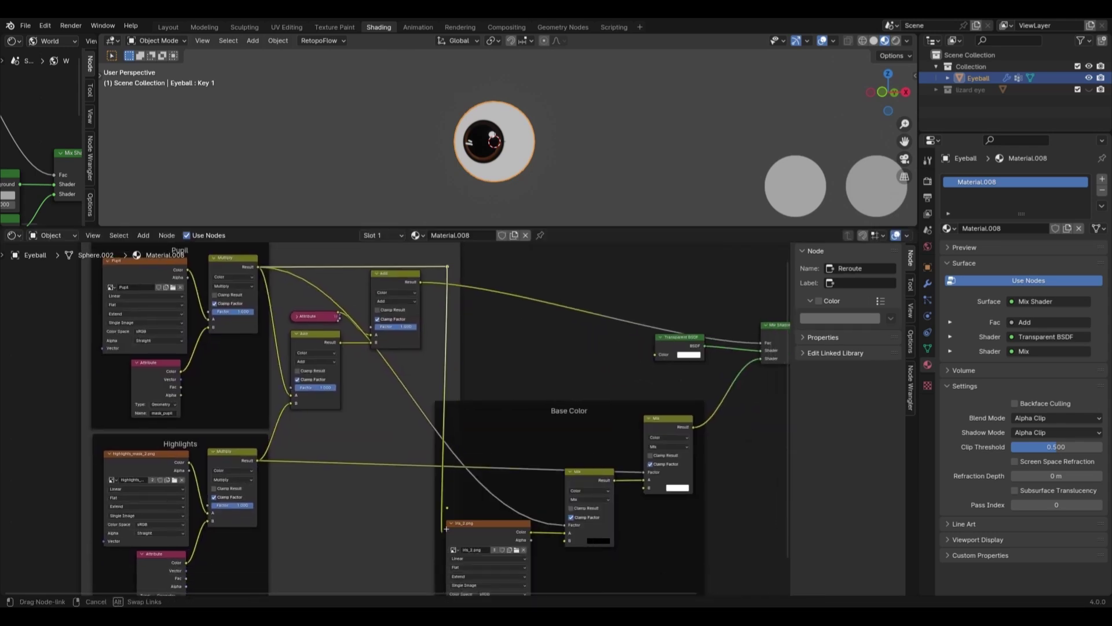
left_click_drag(561, 525, 565, 525)
scroll(561, 464, "up", 2)
left_click_drag(472, 432, 472, 449)
left_click_drag(422, 417, 422, 434)
scroll(422, 437, "down", 5)
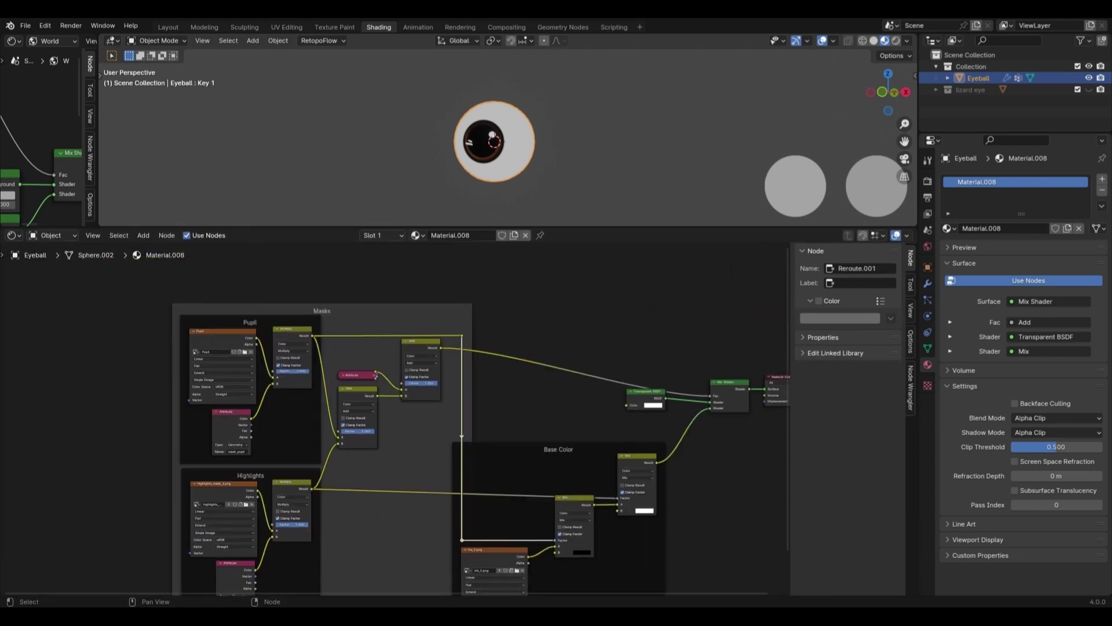
Step: Align the Mix Shader, Material Output and Transparent BSDF with the final Add node's output, and collapse the Transparent BSDF
middle_click_drag(722, 411, 645, 380)
left_click(646, 380)
left_click_drag(646, 379, 645, 334)
left_click_drag(701, 373, 701, 327)
left_click_drag(562, 379, 563, 343)
key("h")
Step: Add a Reroute for the highlights mask beside the lower Mix node and link the highlights Multiply's Result to it
middle_click_drag(563, 342, 667, 290)
scroll(453, 416, "up", 3)
left_click(490, 491)
key("shift+d")
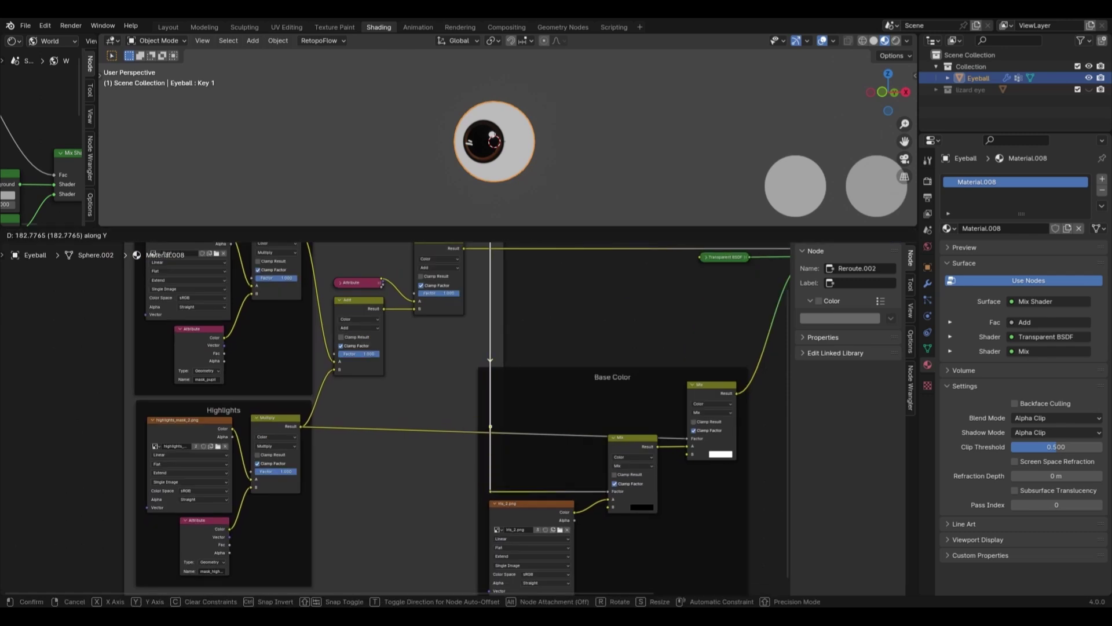
right_click(490, 463)
left_click_drag(278, 409, 585, 444)
left_click(490, 491)
key("shift+d")
left_click(585, 444)
Step: Duplicate the highlights Reroute twice, once directly above it and once across beside the upper Mix node
left_click(585, 443)
key("shift+d")
left_click(585, 424)
key("shift+d")
left_click(661, 424)
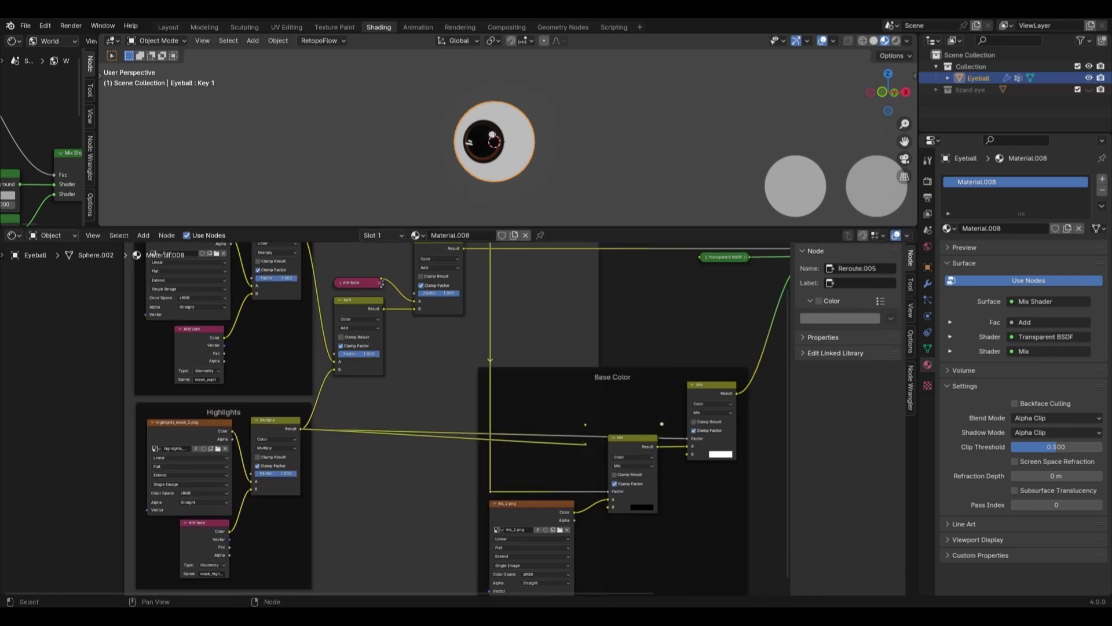
Step: Detach the highlights Reroute from its parent frame and route the highlights mask through the Reroutes to the upper Mix node
left_click(585, 443)
key("alt+p")
scroll(388, 420, "down", 5)
middle_click_drag(406, 420, 421, 441)
left_click_drag(473, 463, 507, 431)
scroll(588, 463, "up", 7)
left_click_drag(507, 430, 597, 446)
left_click_drag(507, 454, 526, 419)
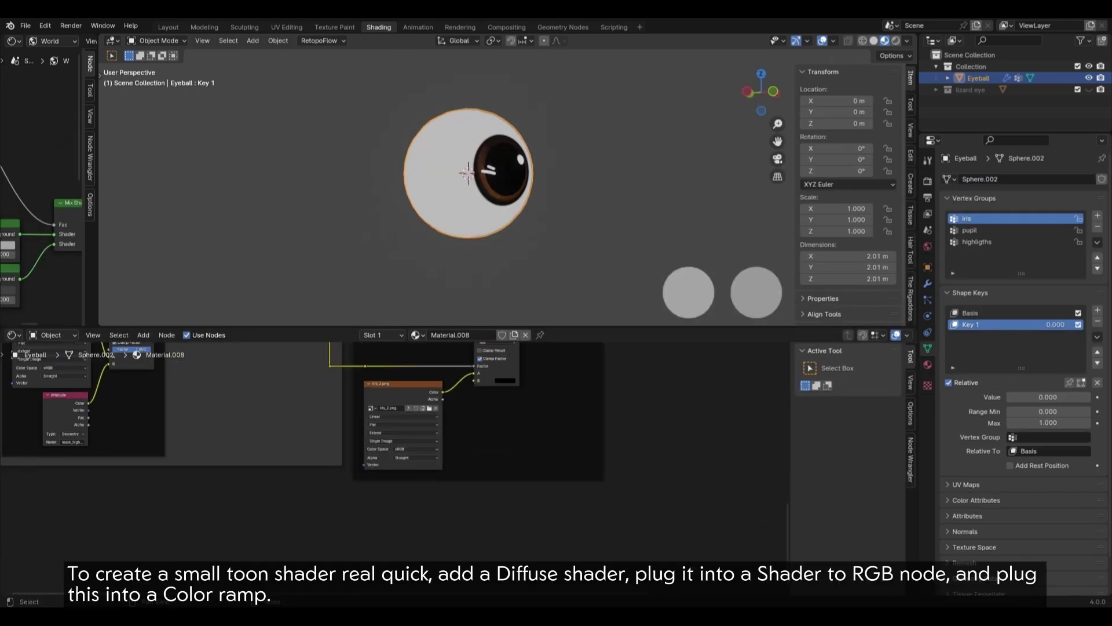
Step: Add a Diffuse BSDF and a Shader to RGB node below the Base Color frame and link them
left_click(143, 335)
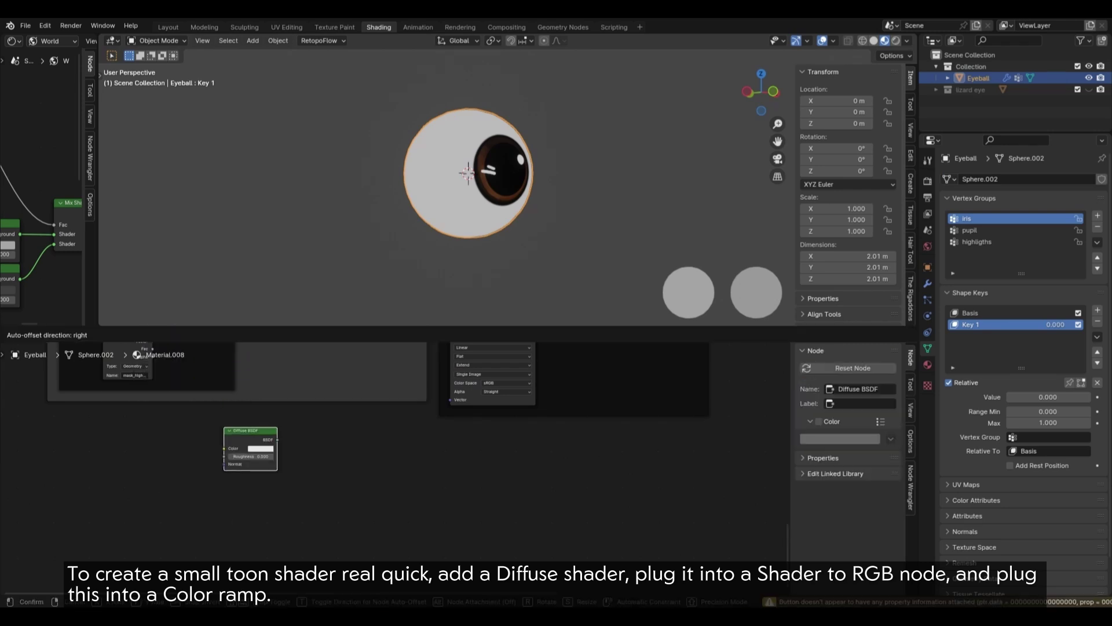
key("shift+a")
type("shader")
key("Return")
left_click_drag(177, 437, 191, 464)
Step: Add a Color Ramp, link Shader to RGB's Color to its Fac, and line up the three toon nodes
left_click(143, 335)
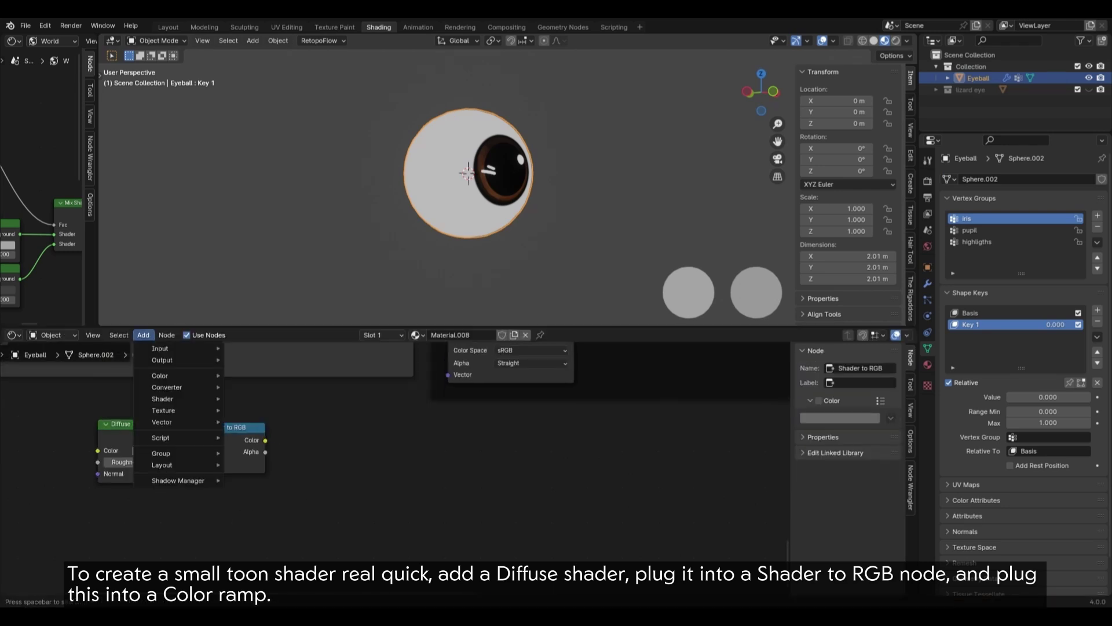
type("color")
left_click(202, 370)
left_click(275, 415)
left_click_drag(265, 440, 130, 417)
left_click_drag(139, 423, 79, 407)
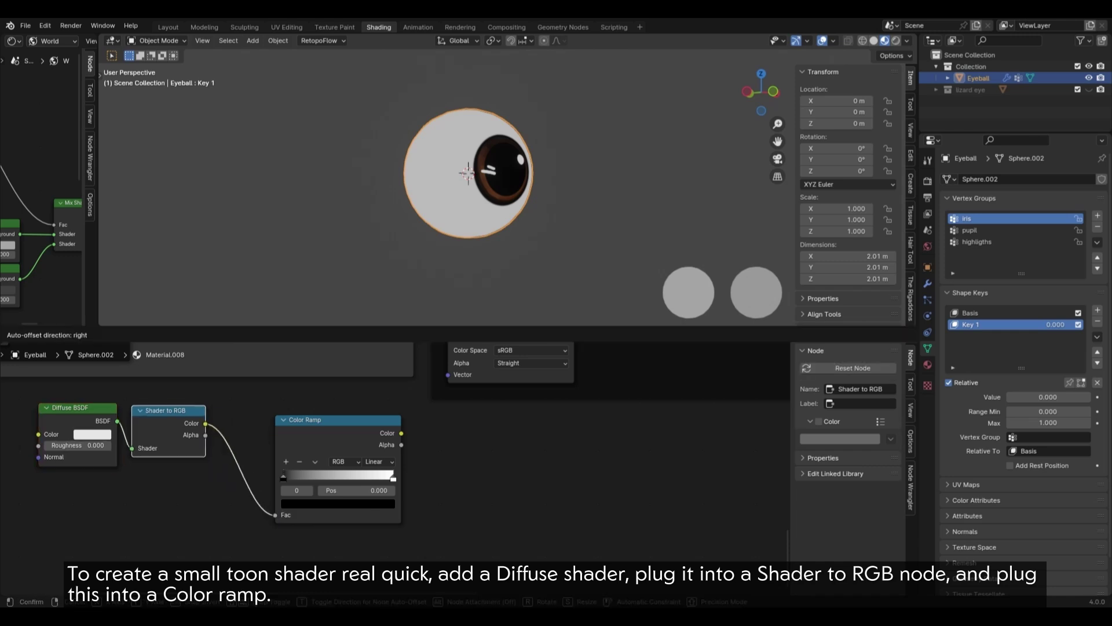
left_click_drag(170, 409, 163, 410)
left_click_drag(338, 419, 268, 404)
Step: Add a Hue/Saturation/Value node fed by the iris texture, with raised Saturation and reduced Value for the shadow color
scroll(268, 404, "down", 6)
middle_click_drag(268, 403, 208, 502)
left_click(143, 334)
type("hue")
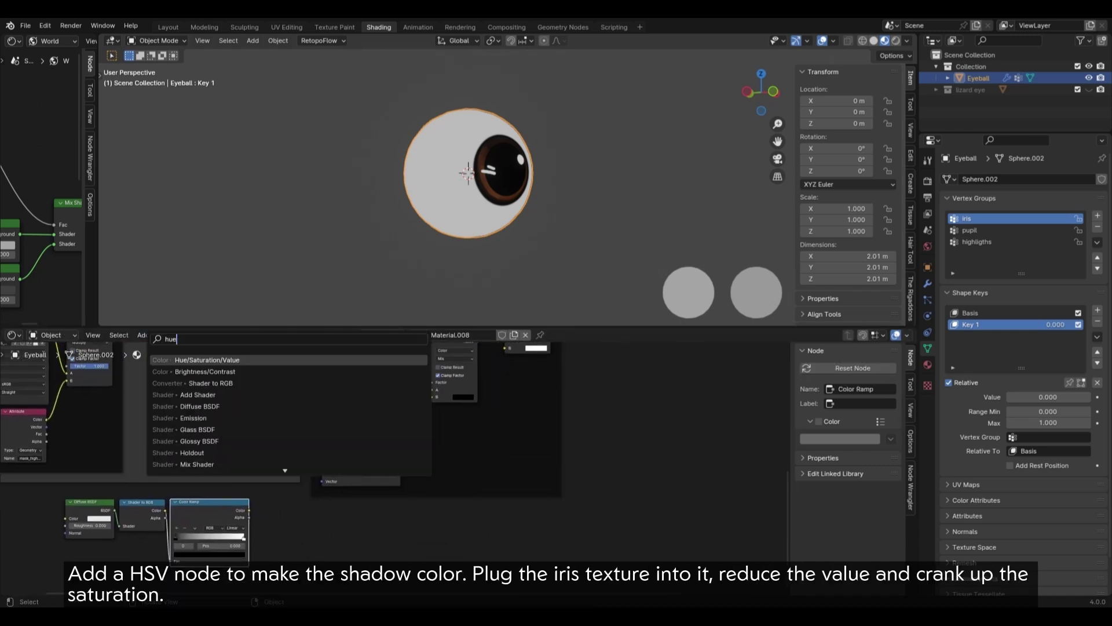
left_click(205, 360)
left_click(422, 435)
left_click_drag(361, 400, 354, 461)
left_click_drag(447, 438, 446, 532)
left_click_drag(394, 469, 422, 561)
left_click_drag(446, 514, 454, 495)
scroll(455, 504, "up", 8)
left_click(399, 462)
Step: Blend the shadow color and iris texture in a Mix node driven by the Color Ramp, and move the toon nodes beside it
middle_click_drag(455, 504, 440, 487)
scroll(398, 448, "down", 4)
left_click_drag(139, 510, 130, 559)
middle_click_drag(405, 440, 406, 513)
left_click(436, 377)
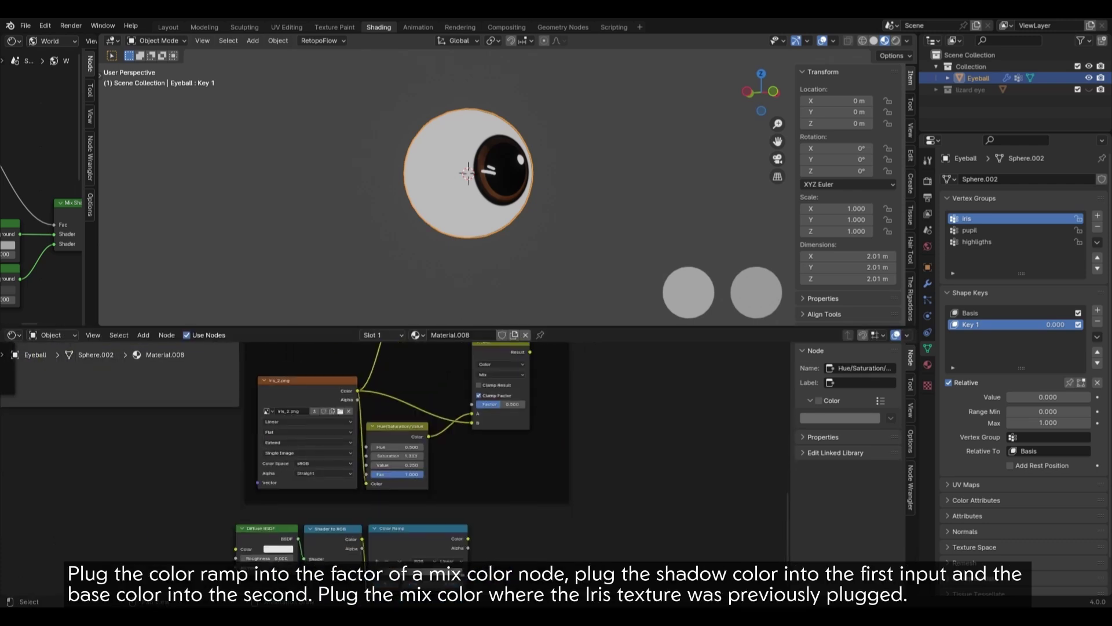
scroll(394, 463, "up", 2)
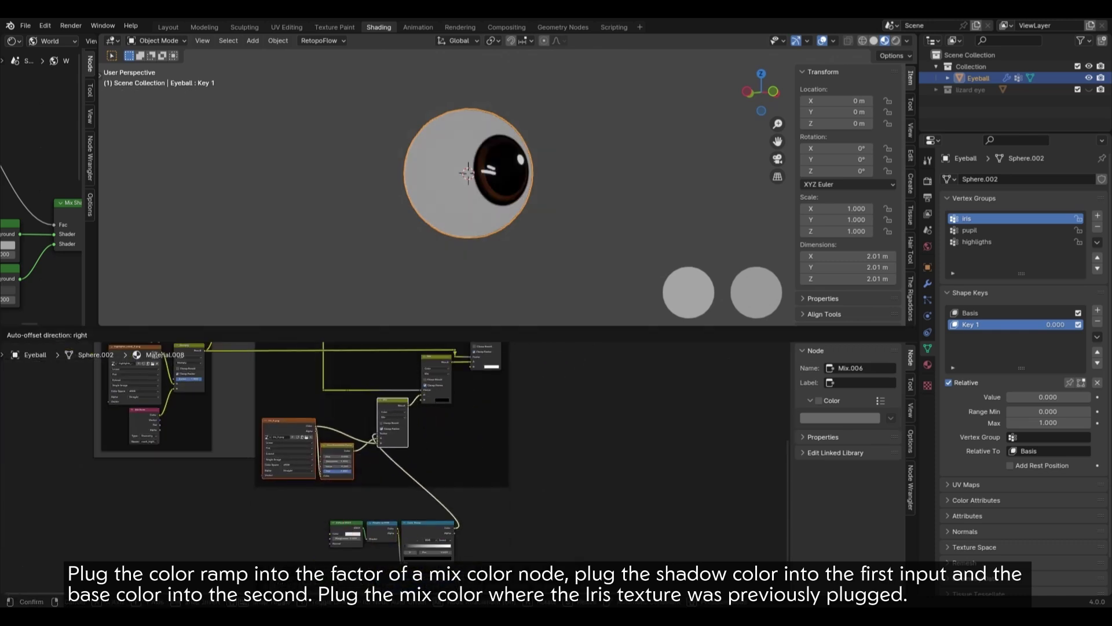
left_click_drag(393, 400, 399, 402)
left_click_drag(428, 523, 407, 421)
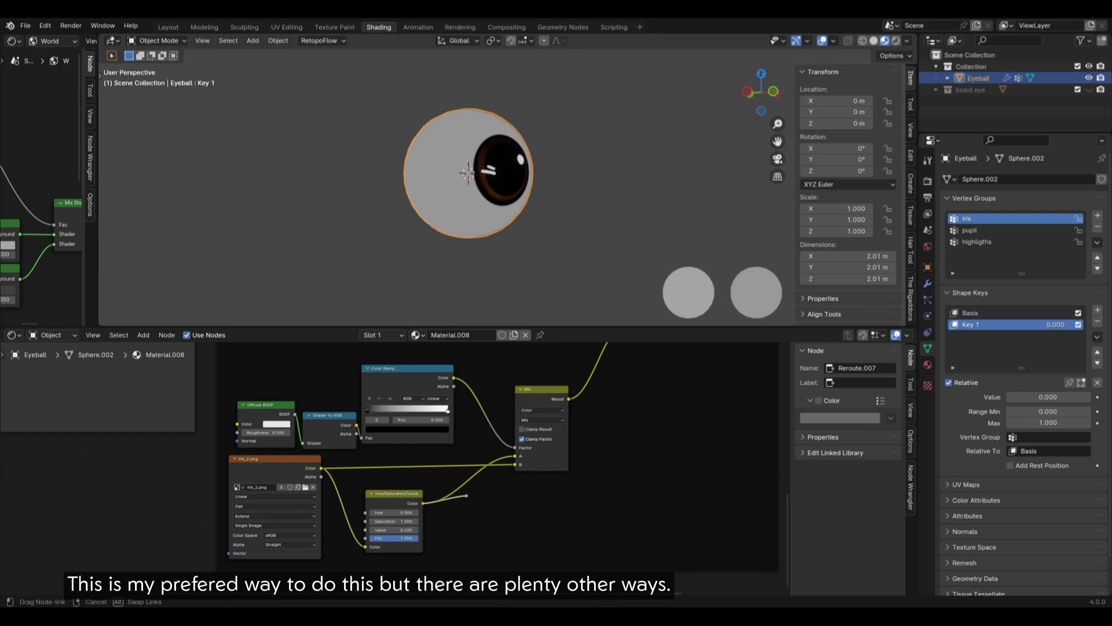
Step: Route the Hue/Saturation/Value color through a Reroute to the new Mix node and adjust the Reroute's vertical position
left_click_drag(466, 495, 466, 501)
key("g")
key("y")
left_click(466, 501)
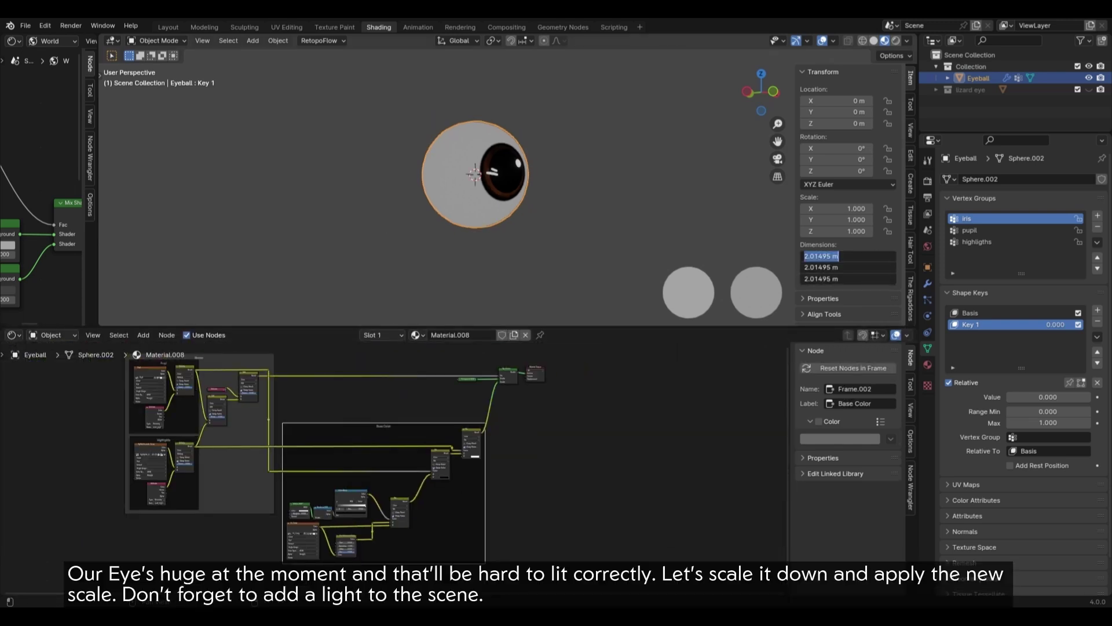
Step: Scale the eyeball down to about 0.127 m across and apply its scale
key("Escape")
key("s")
left_click(490, 174)
key("ctrl+a")
key("s")
key("KP_Decimal")
scroll(400, 247, "down", 3)
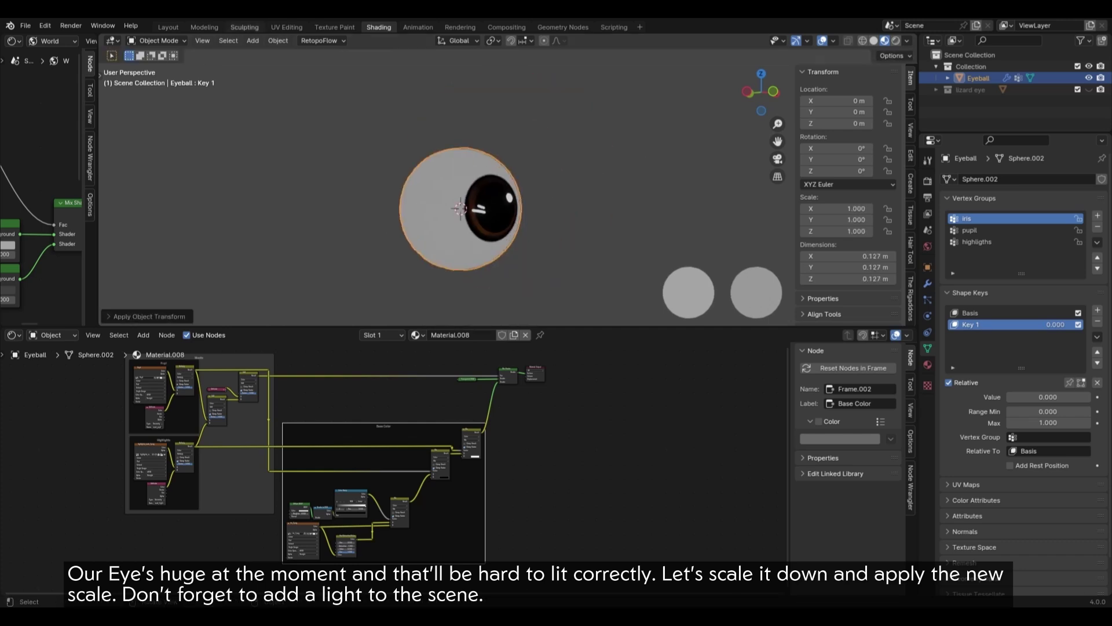
Step: Add an area light, move it up beside the eyeball and rotate it to light the eye
left_click(253, 41)
mouse_move(269, 54)
mouse_move(269, 193)
left_click(370, 231)
scroll(501, 179, "down", 5)
key("g")
left_click(551, 124)
key("r")
left_click(551, 124)
scroll(502, 180, "up", 4)
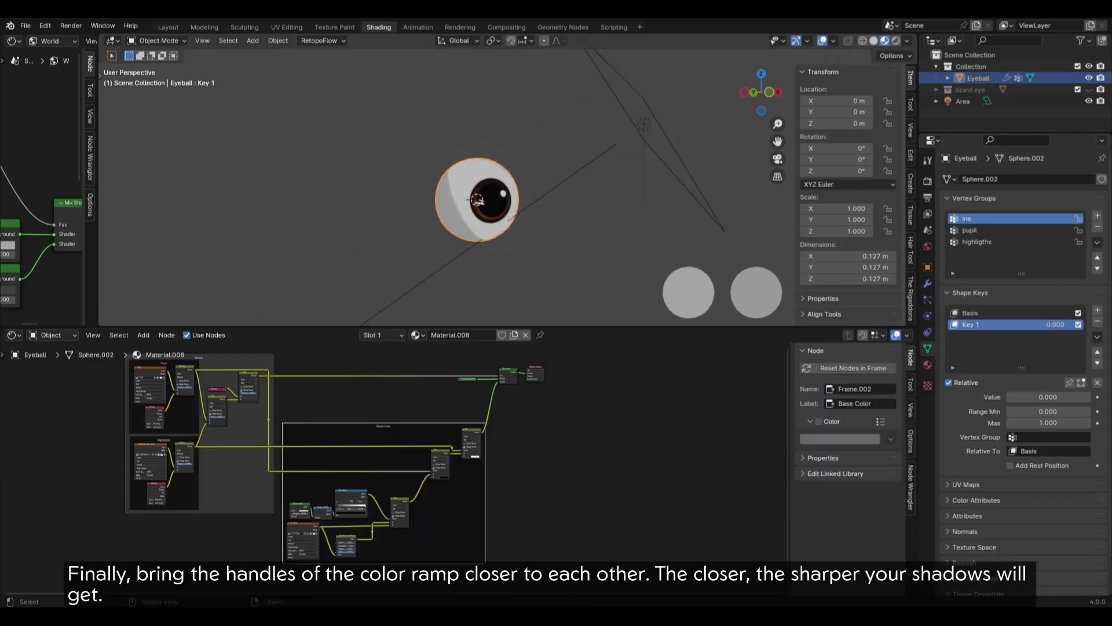
Step: Bring the Color Ramp's two stops closer together to sharpen the shadow, and reposition the area light
scroll(350, 501, "up", 6)
left_click_drag(366, 423, 424, 425)
left_click_drag(539, 427, 444, 424)
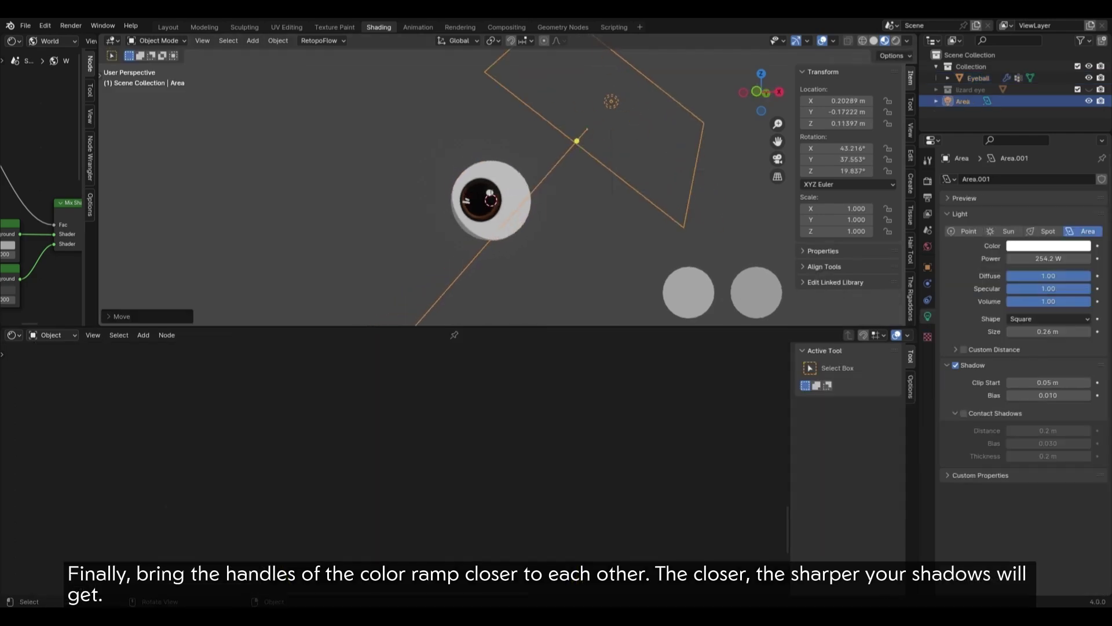
scroll(481, 197, "up", 3)
key("g")
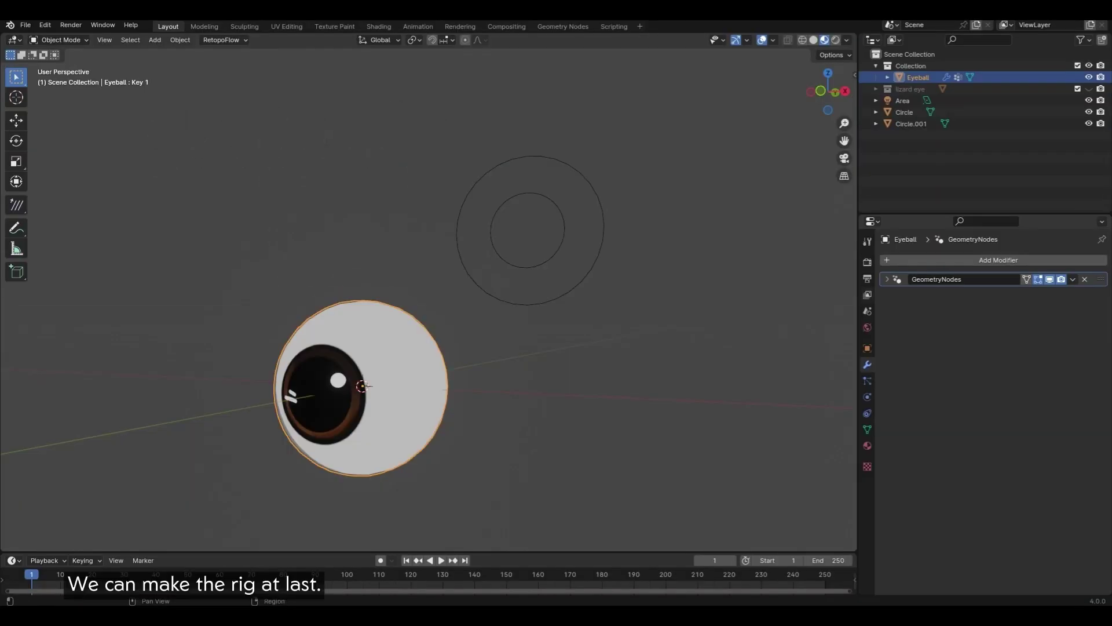
Step: Add a UV Warp modifier to the eyeball with UV layer UVMap, Object From Circle.001 and Object To Circle
left_click(895, 260)
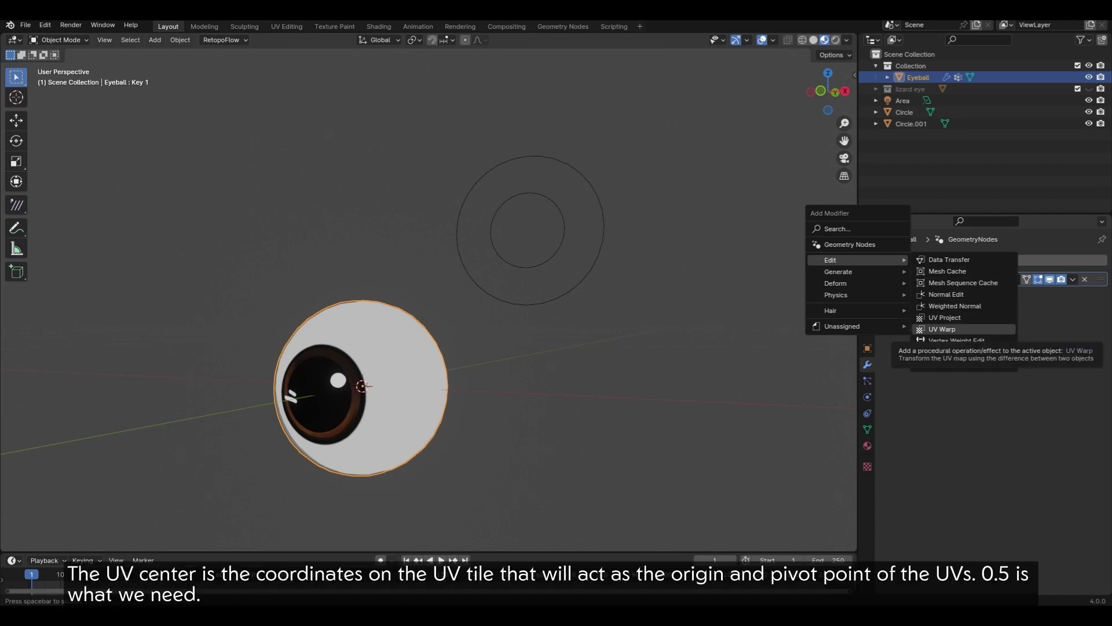
left_click(944, 329)
left_click(1030, 314)
left_click(996, 332)
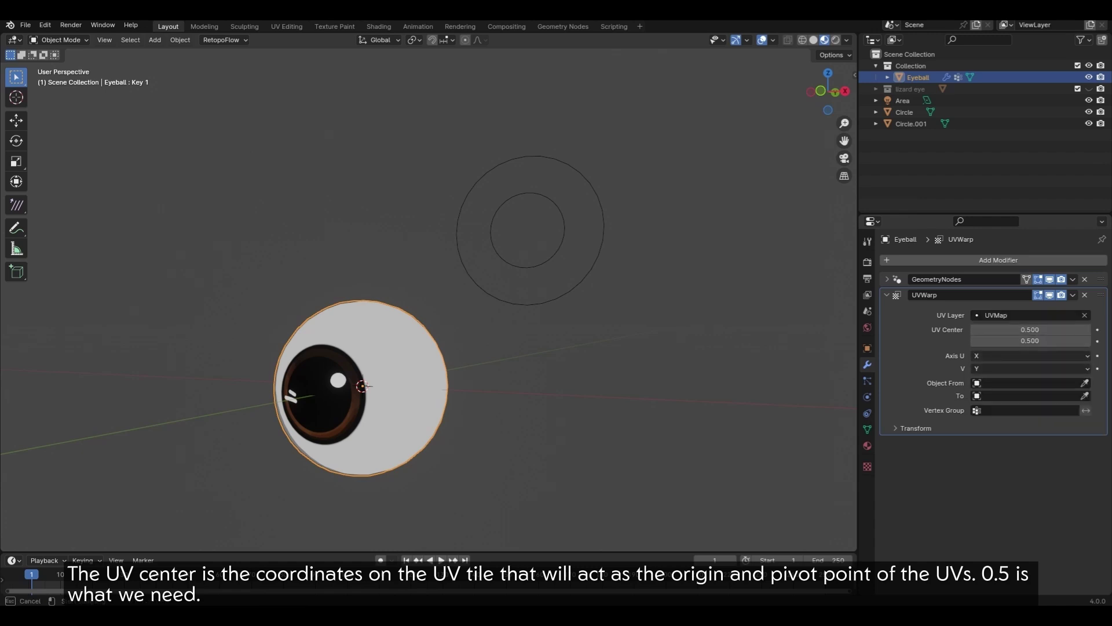
left_click(1084, 395)
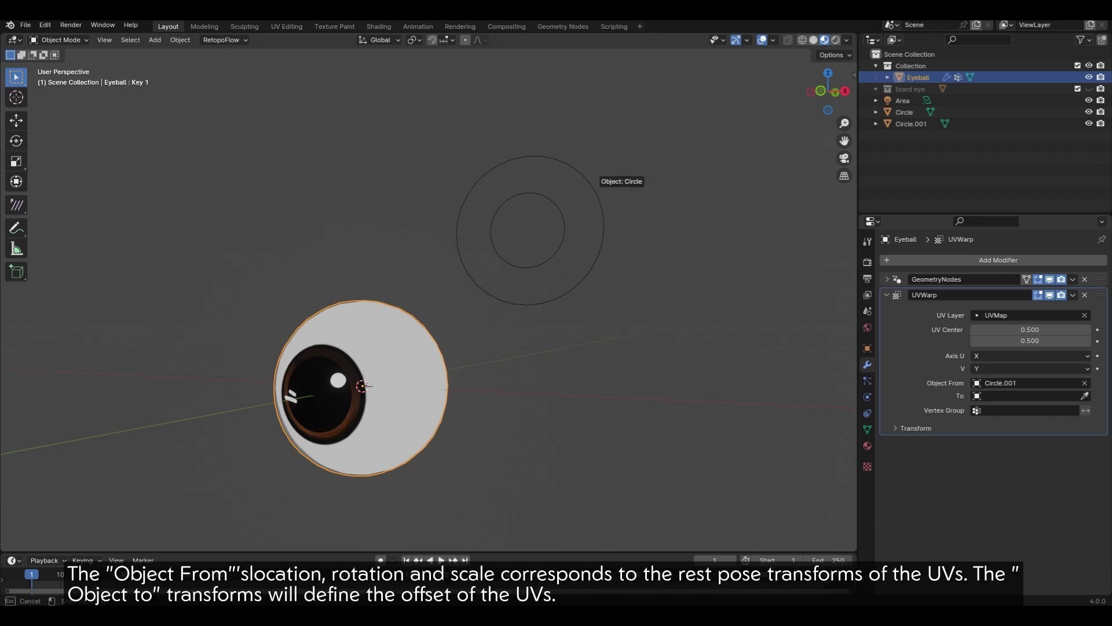
left_click(603, 231)
Step: Try scaling, moving and rotating the outer circle, and try the UV Warp's own Transform values, to preview the UV offset
key("s")
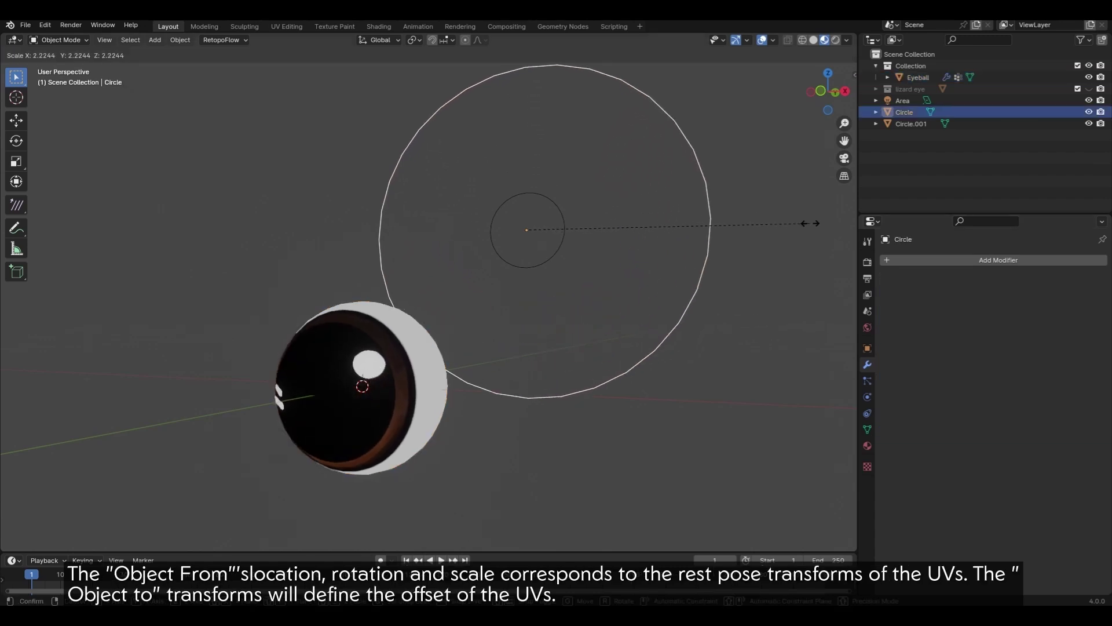
key("Escape")
key("g")
key("Escape")
key("r")
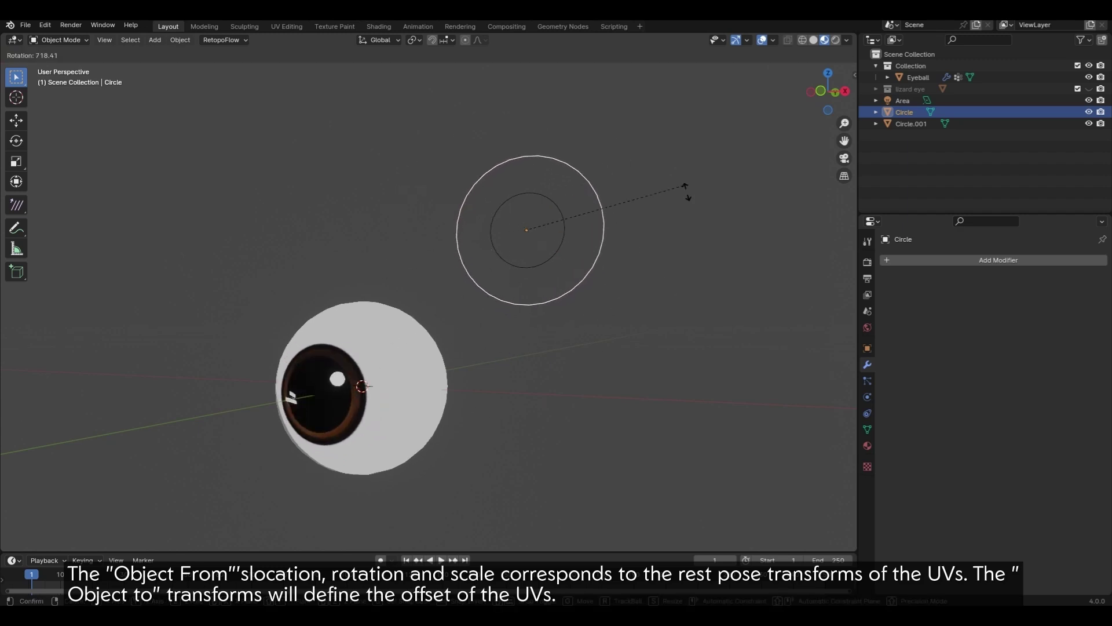
key("Escape")
key("g")
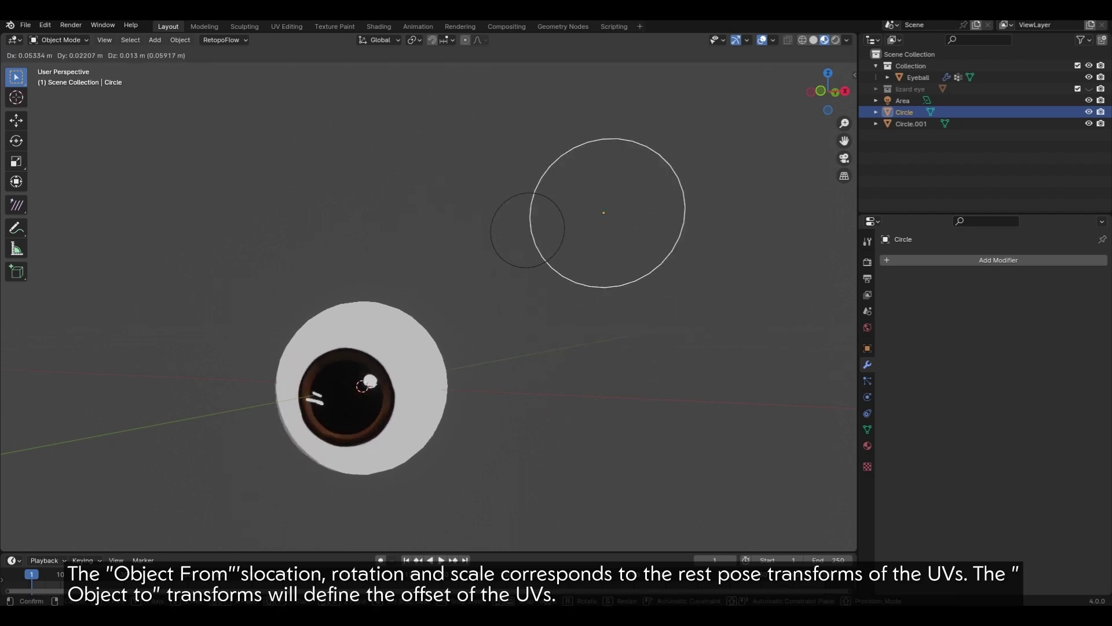
key("Escape")
left_click(565, 230)
middle_click_drag(565, 231, 569, 230)
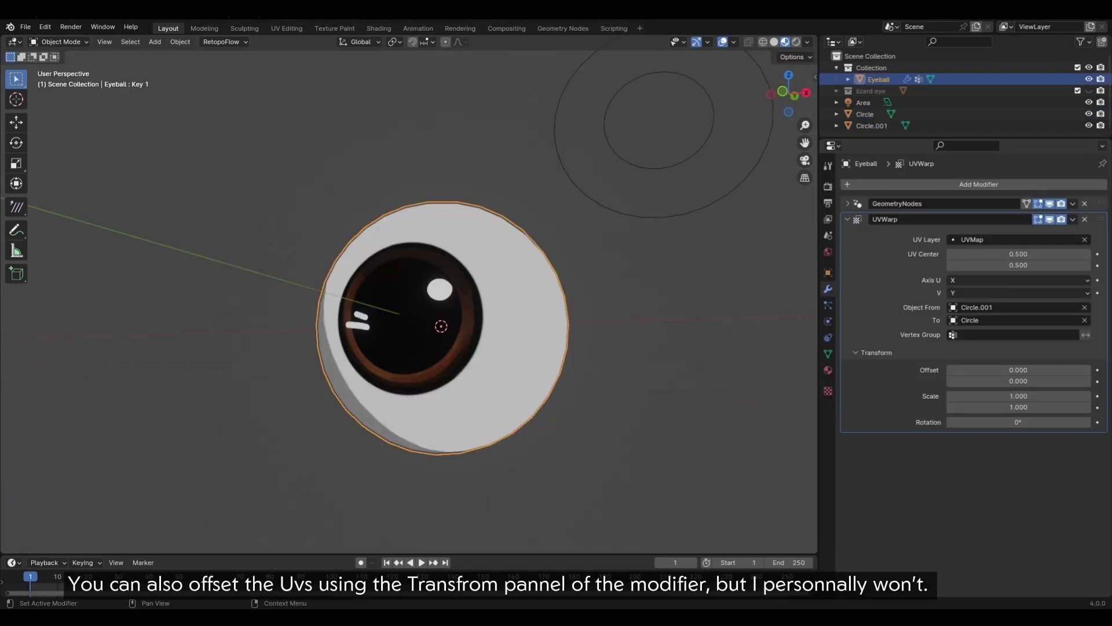
left_click_drag(1018, 370, 1019, 407)
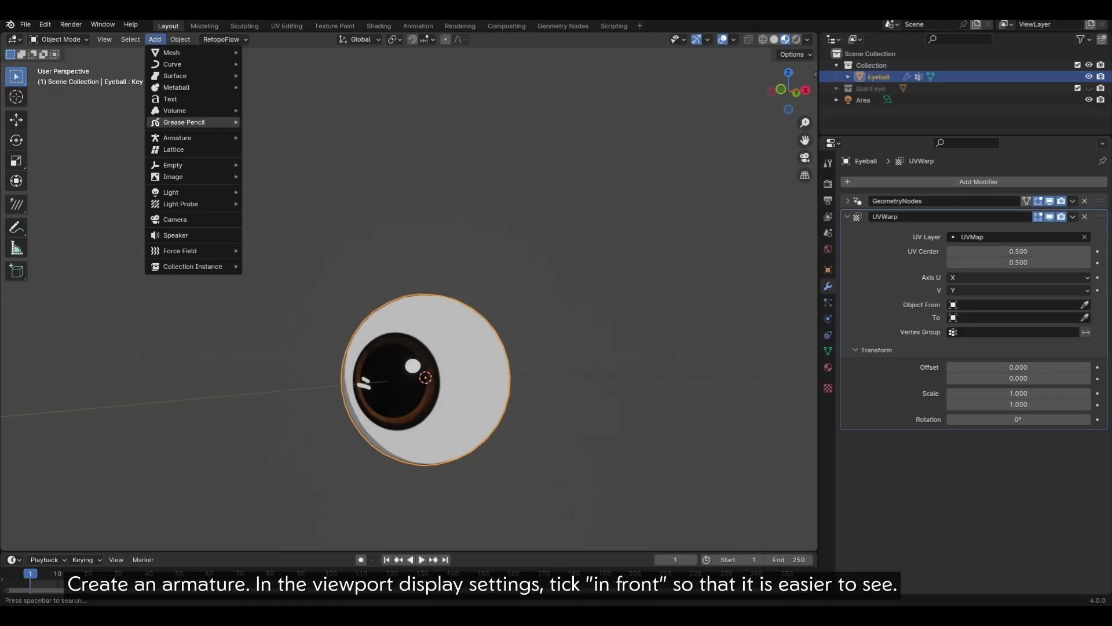
Step: Add an armature and set its viewport display to In Front with bones displayed as B-Bone
mouse_move(177, 137)
left_click(272, 137)
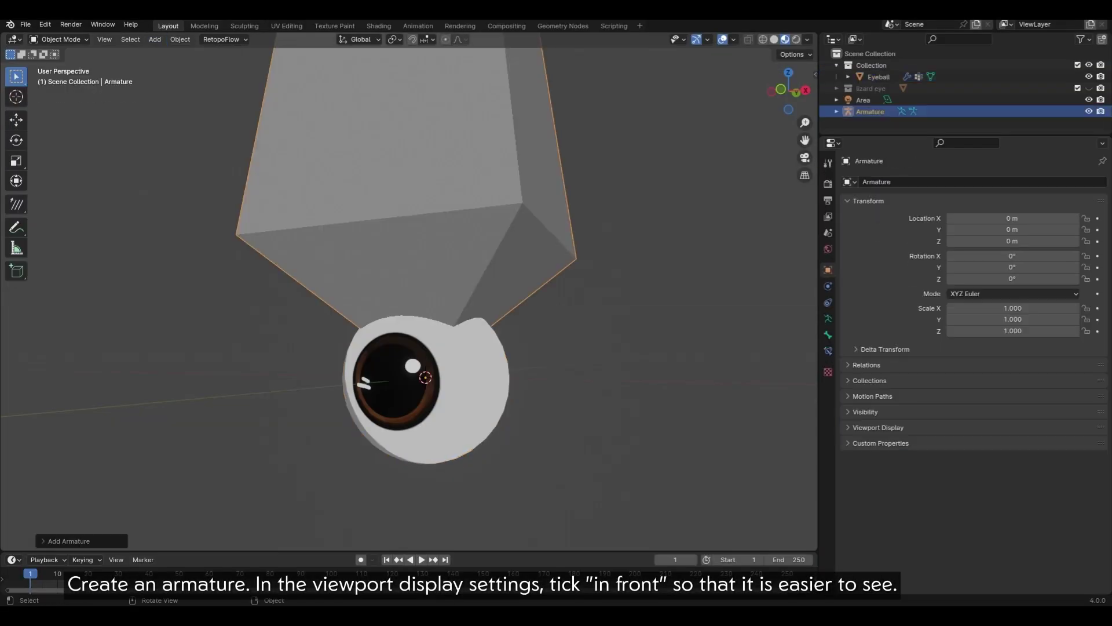
left_click(828, 319)
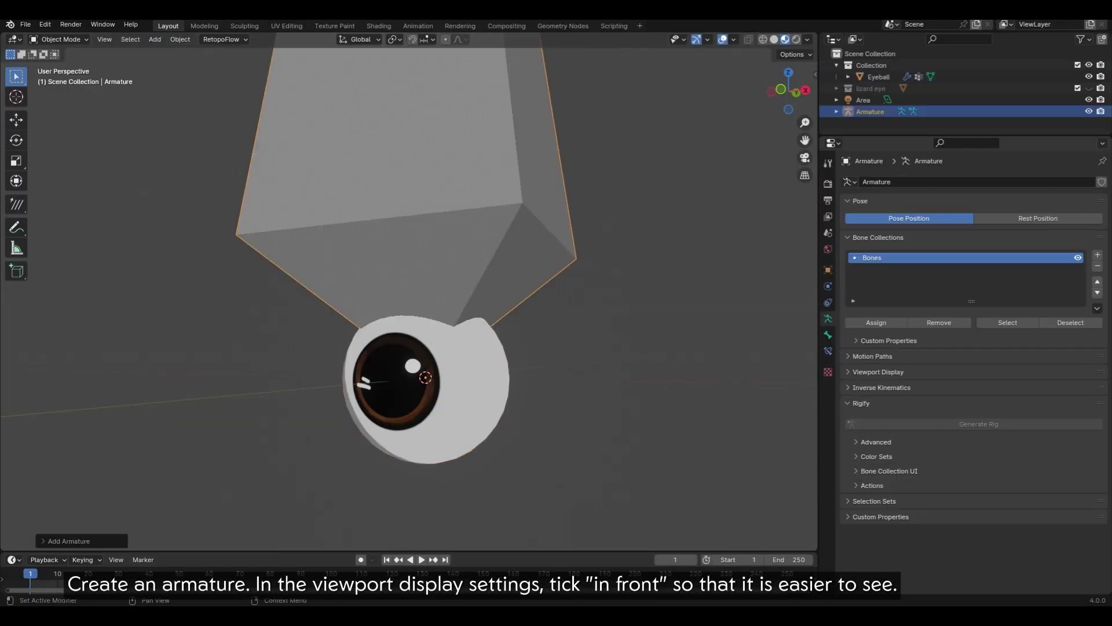
left_click(877, 372)
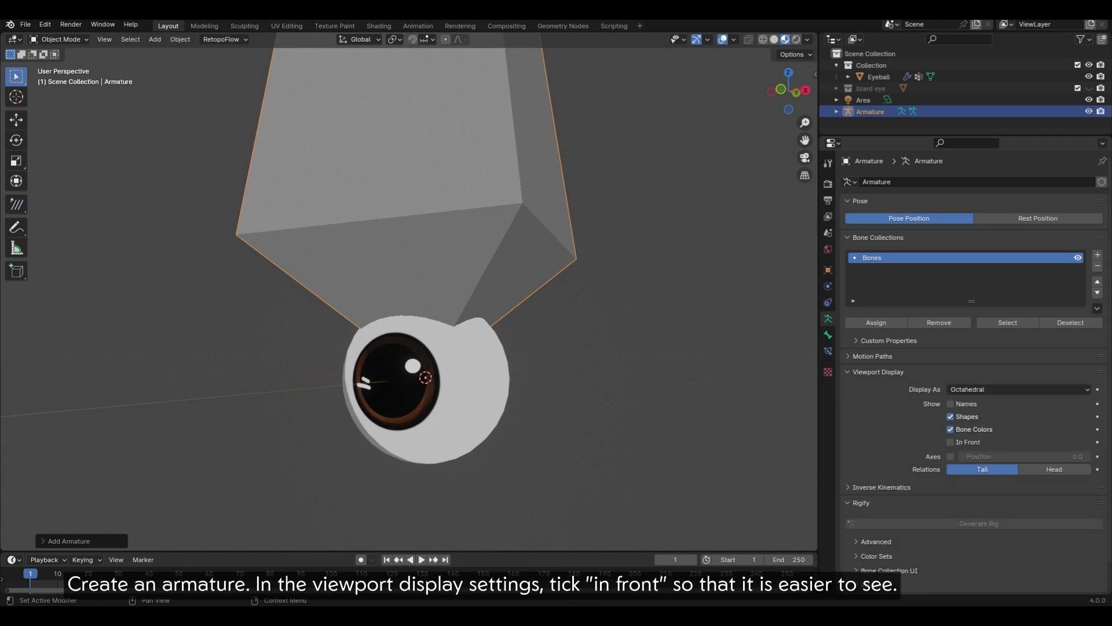
left_click(950, 442)
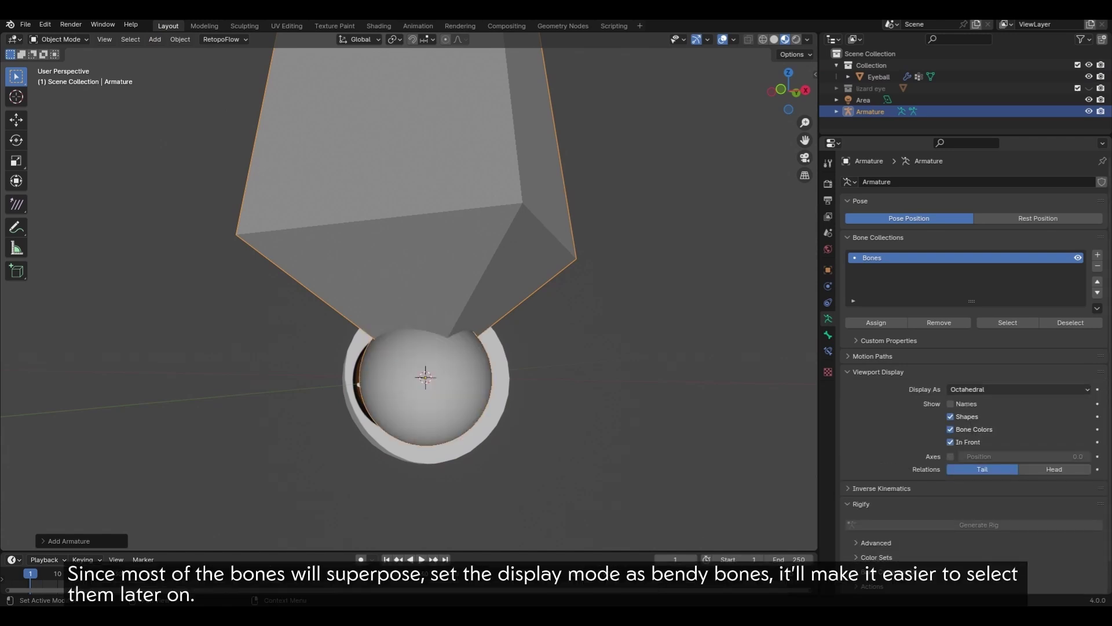
left_click(997, 388)
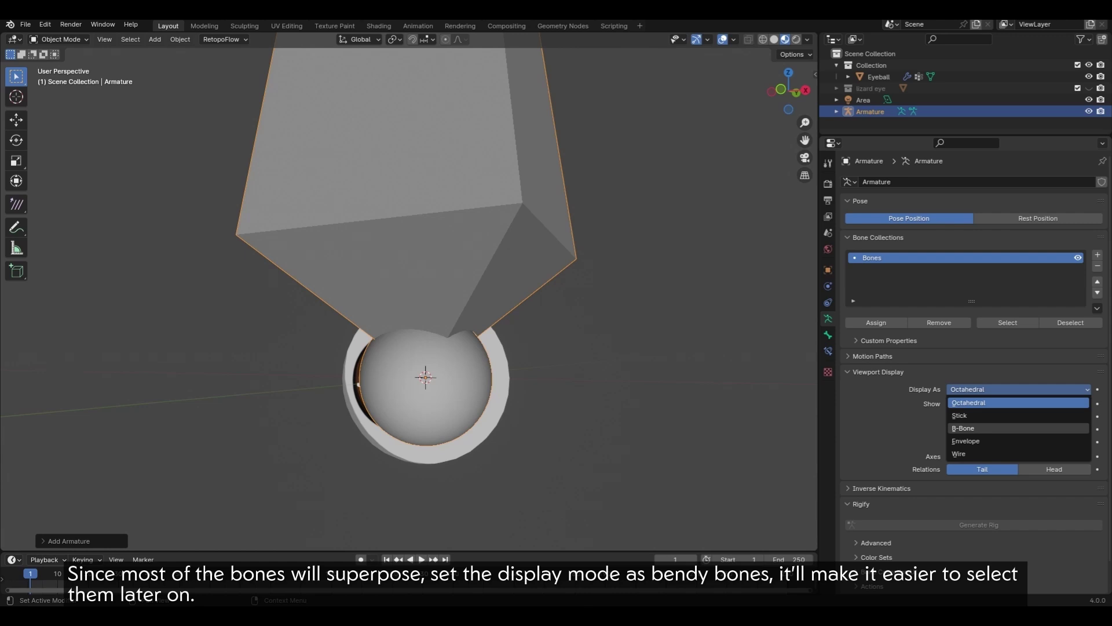
left_click(962, 429)
Step: Enter Edit Mode on the armature and rename its bone MCH-UV
key("Tab")
key("a")
key("s")
right_click(655, 193)
left_click(394, 39)
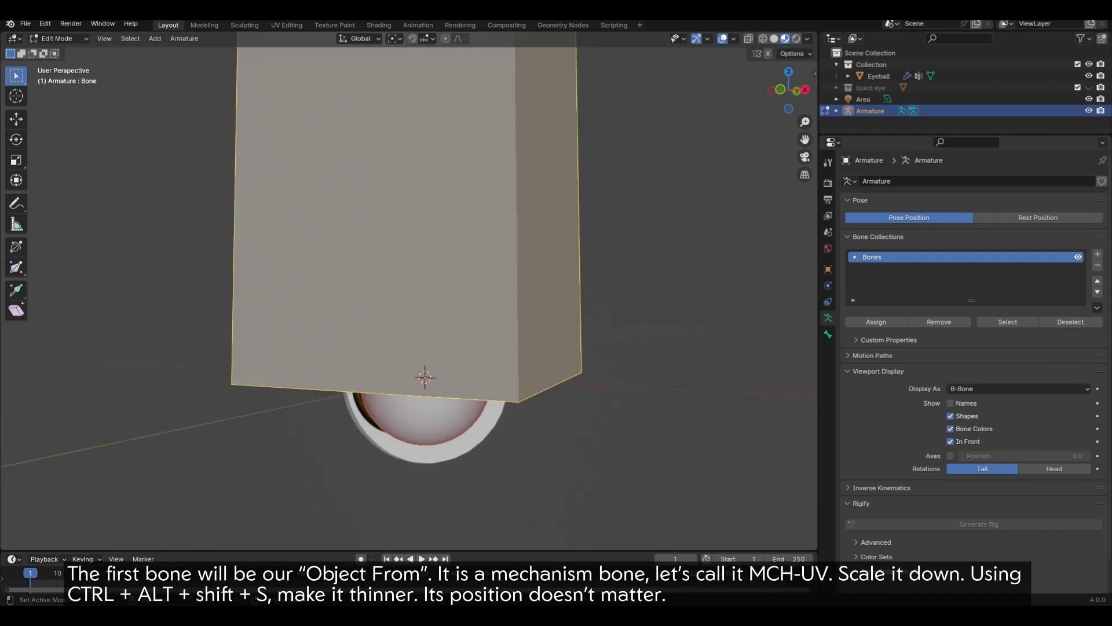
left_click(827, 334)
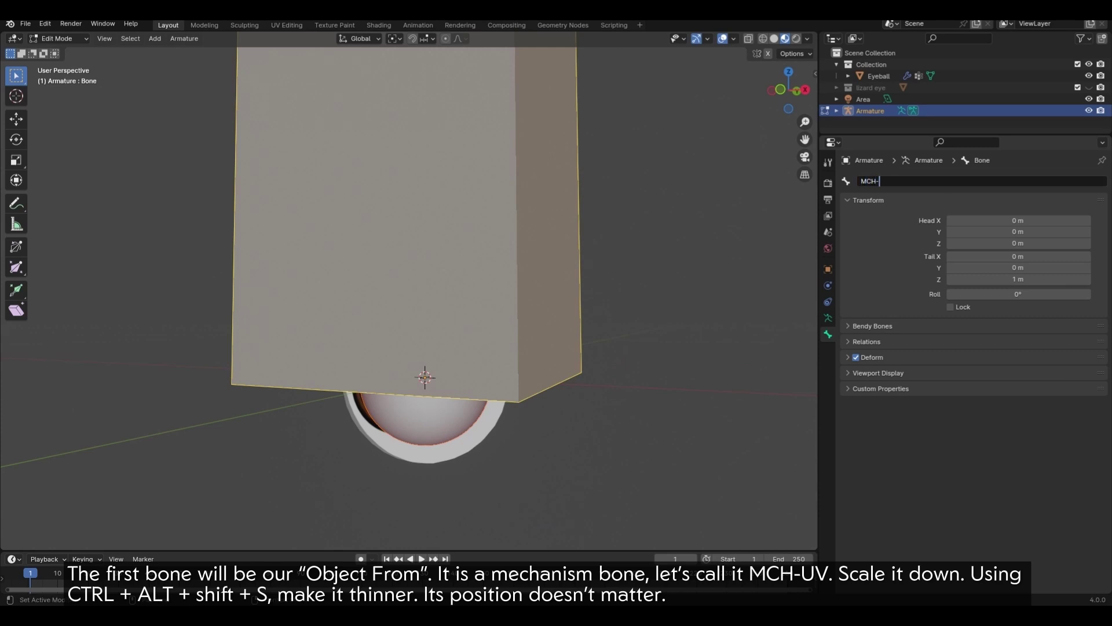
type("MCH-UV")
key("Return")
Step: Set the pivot point to Individual Origins and scale the MCH-UV bone down to about 0.016 m long
left_click(394, 39)
left_click(429, 81)
key("s")
left_click(443, 295)
key("s")
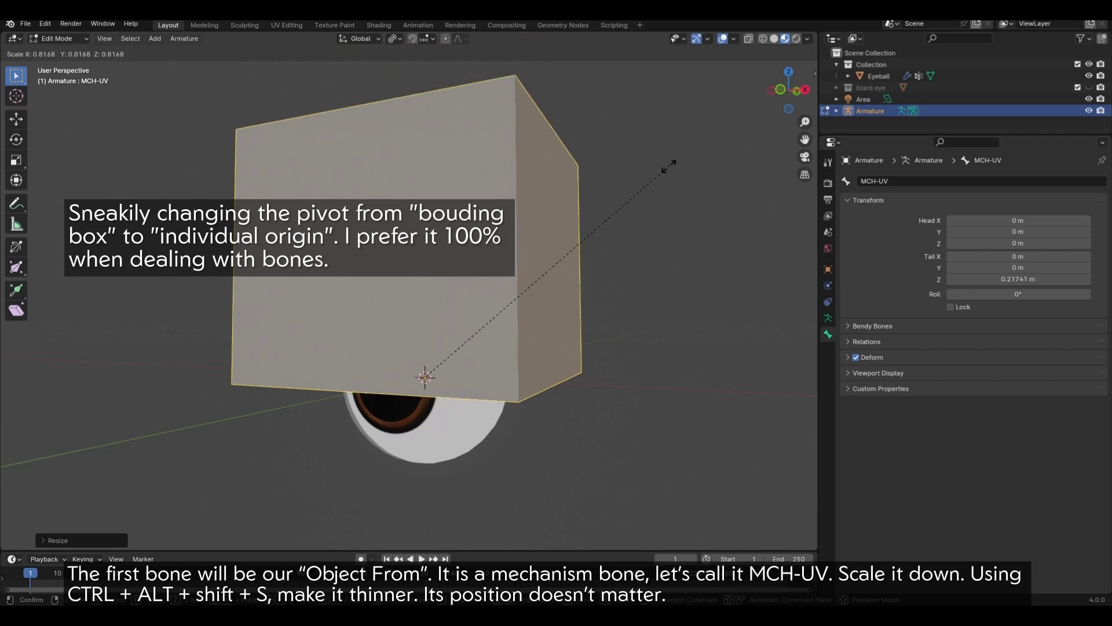
left_click(453, 356)
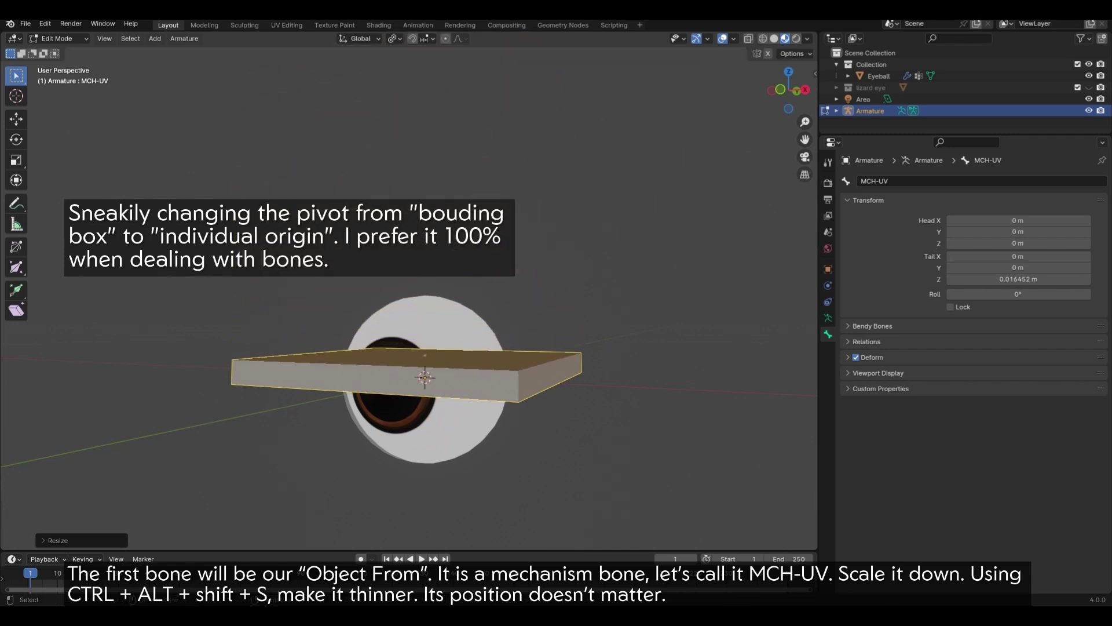
Step: Thin the MCH-UV bone's B-Bone shape, resize it to about 0.038 m long and move it beside the eyeball
key("ctrl+alt+s")
left_click(432, 365)
key("s")
left_click(443, 368)
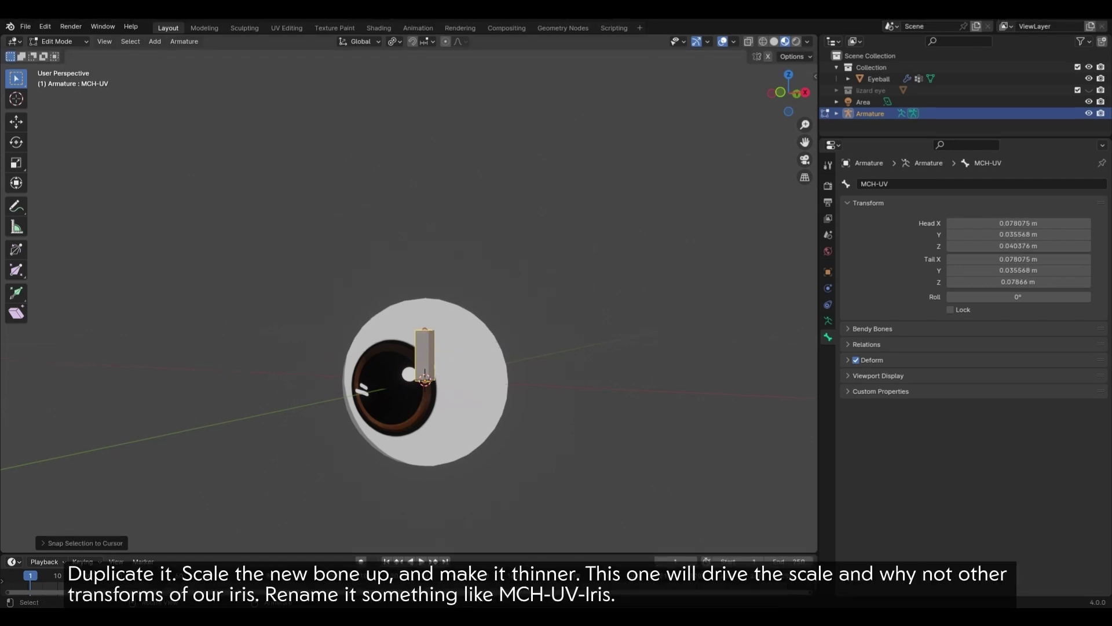
key("g")
key("Return")
Step: Duplicate MCH-UV as a bone about 0.062 m long with a thinner B-Bone shape, named MCH-UV-Iris
key("shift+d")
key("Escape")
key("s")
left_click(631, 307)
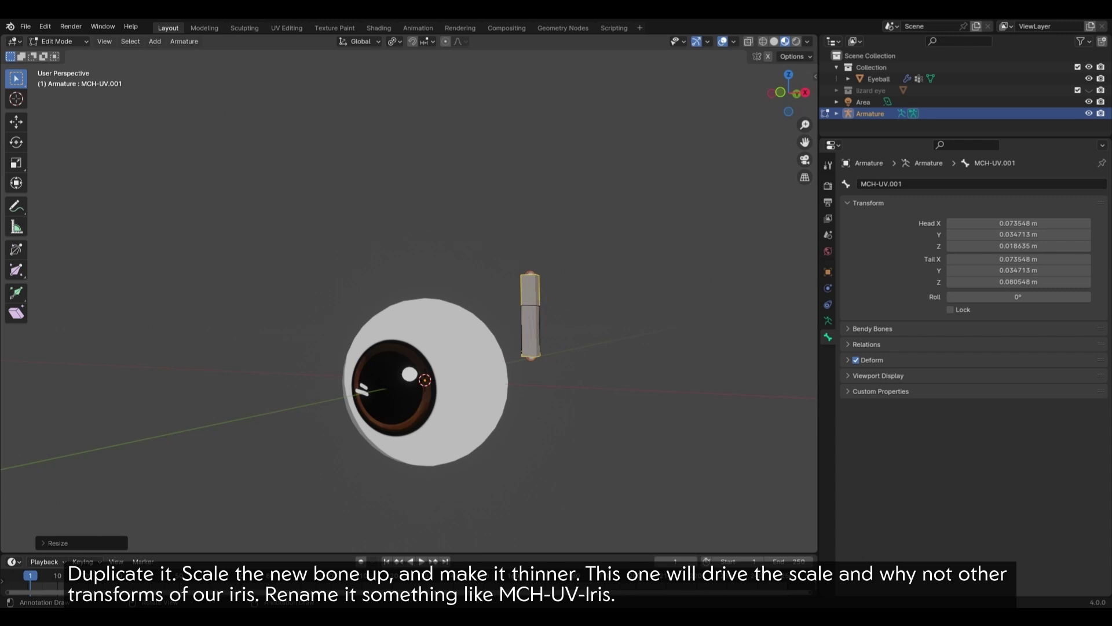
key("ctrl+alt+s")
left_click(592, 364)
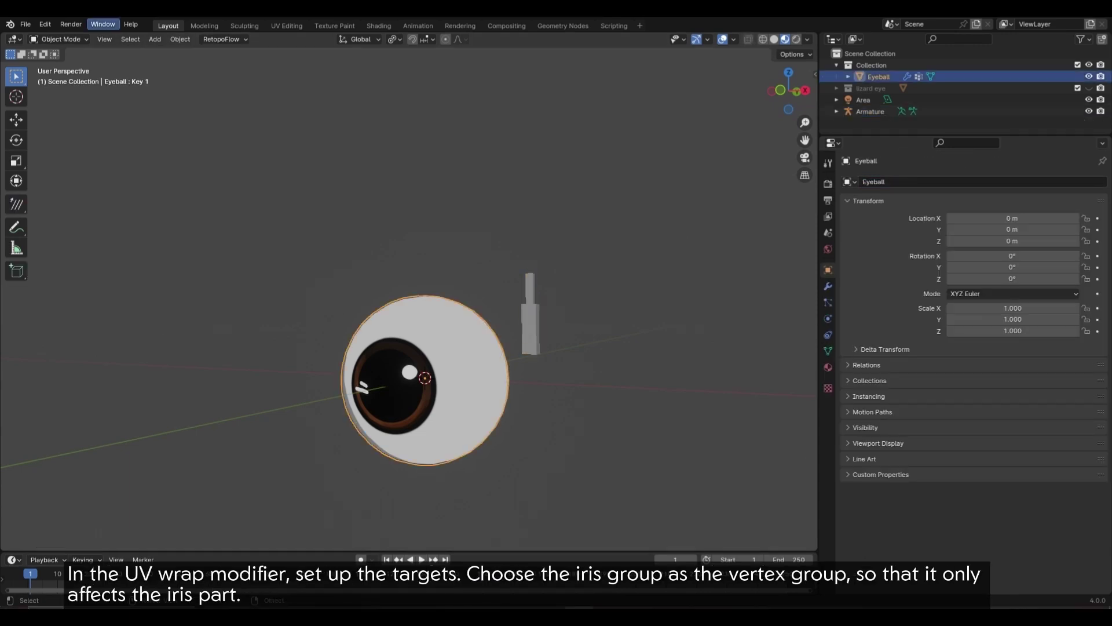
Step: Turn off Lock Object Modes and set the eyeball's UV Warp Object From to the armature's MCH-UV bone
left_click(45, 23)
left_click(82, 158)
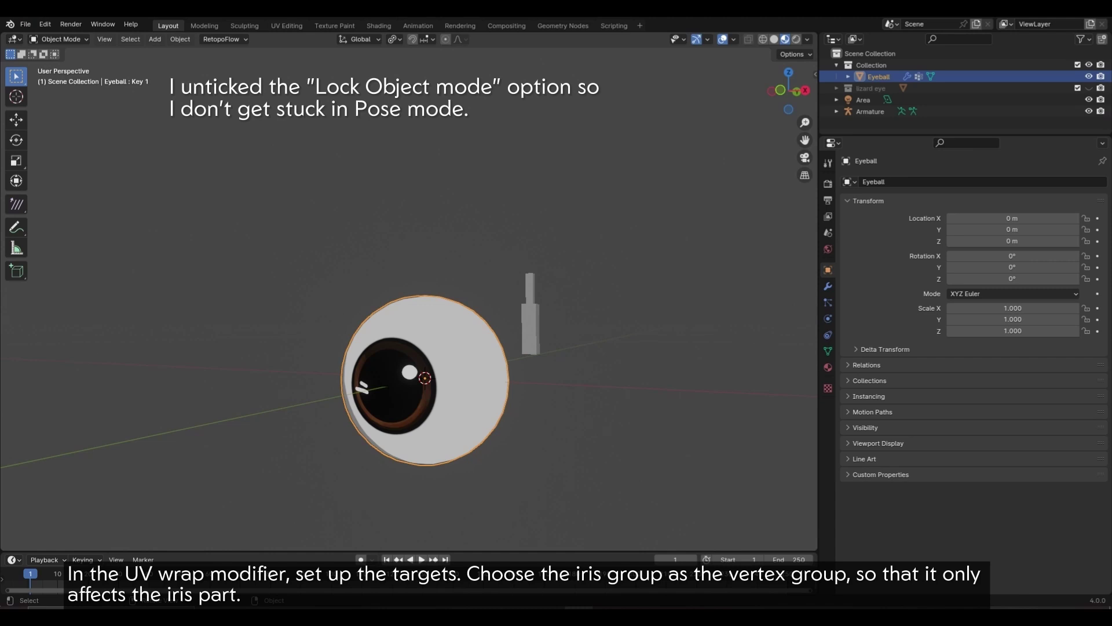
left_click(827, 286)
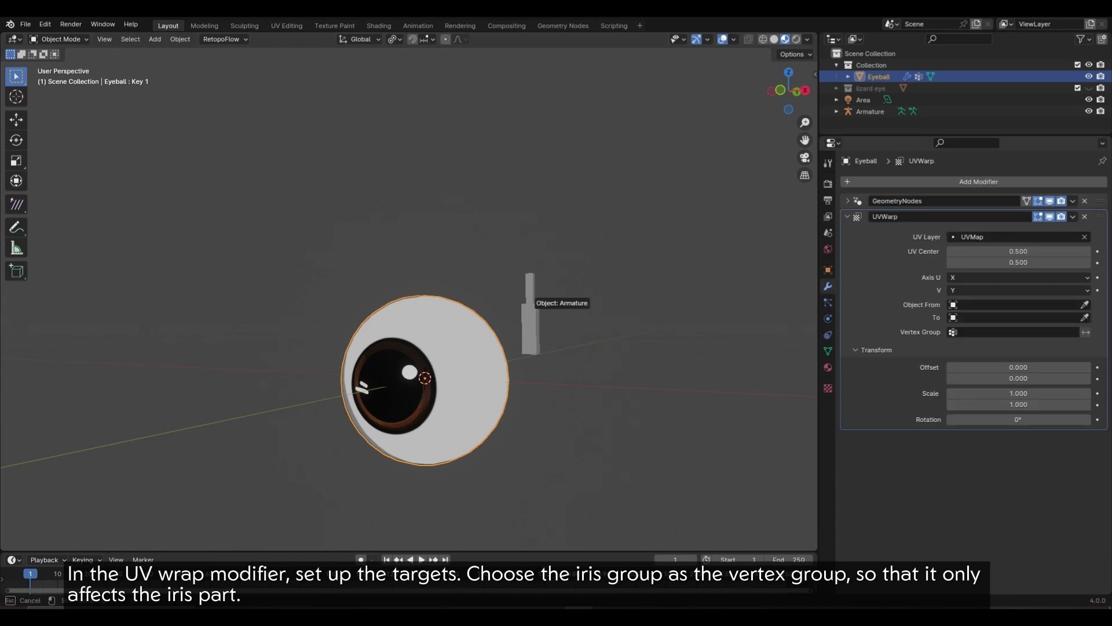
left_click(530, 302)
left_click(1014, 319)
Step: Set the UV Warp's To target to the armature's MCH-UV-Iris bone and limit the modifier to the iris vertex group
left_click(1071, 336)
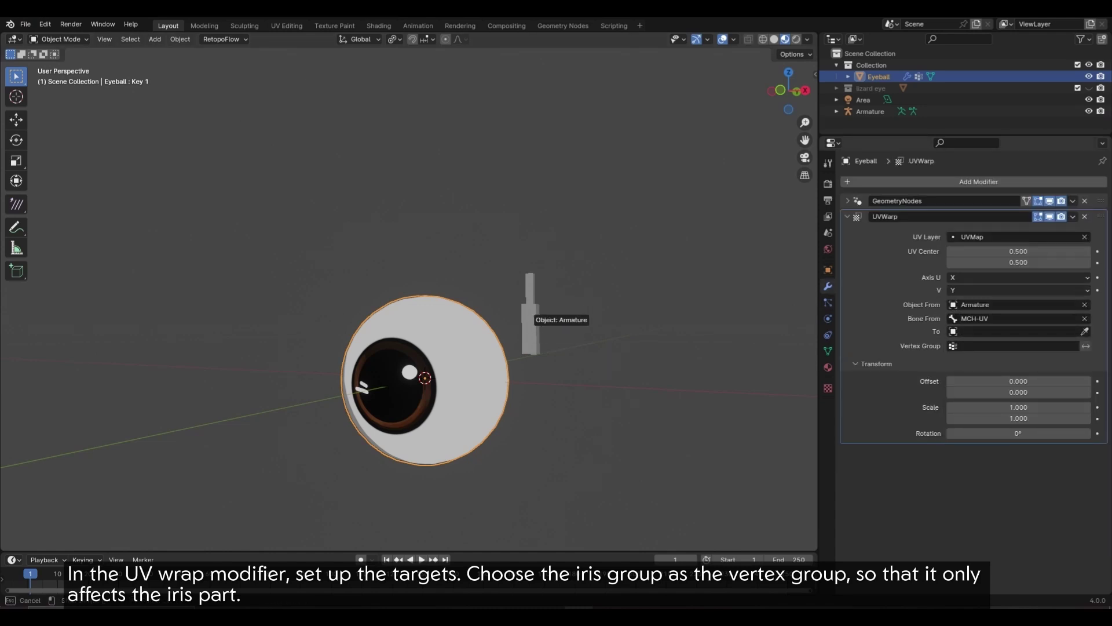
left_click(524, 321)
left_click(1013, 345)
left_click(973, 375)
left_click(1014, 359)
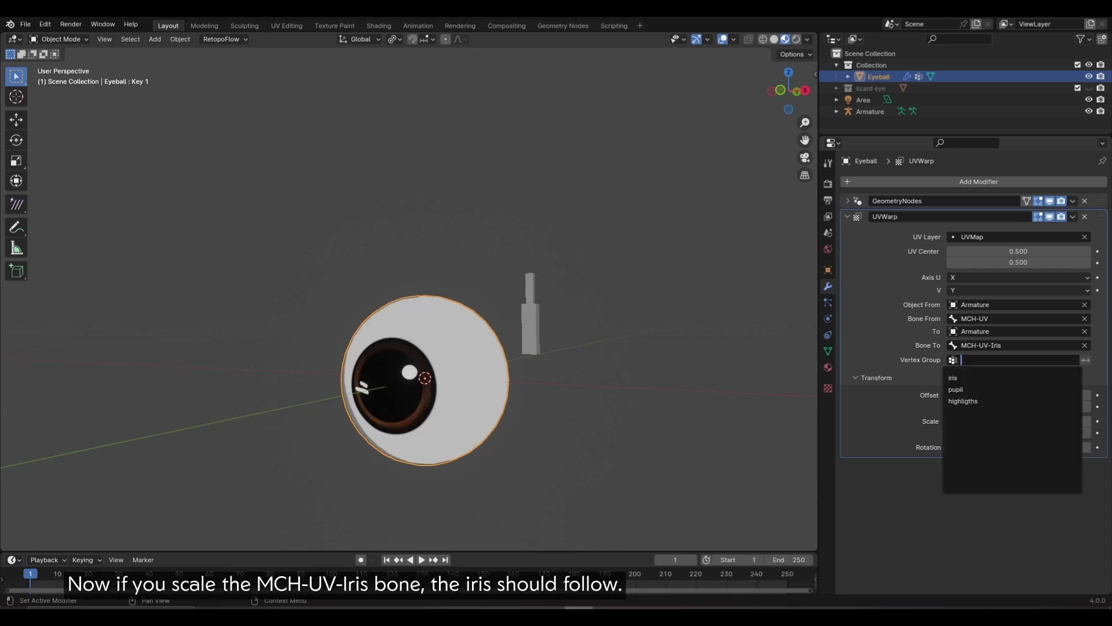
left_click(985, 377)
Step: Put the armature in Pose Mode and try scaling the MCH-UV-Iris bone to test the iris
left_click(870, 111)
key("ctrl+Tab")
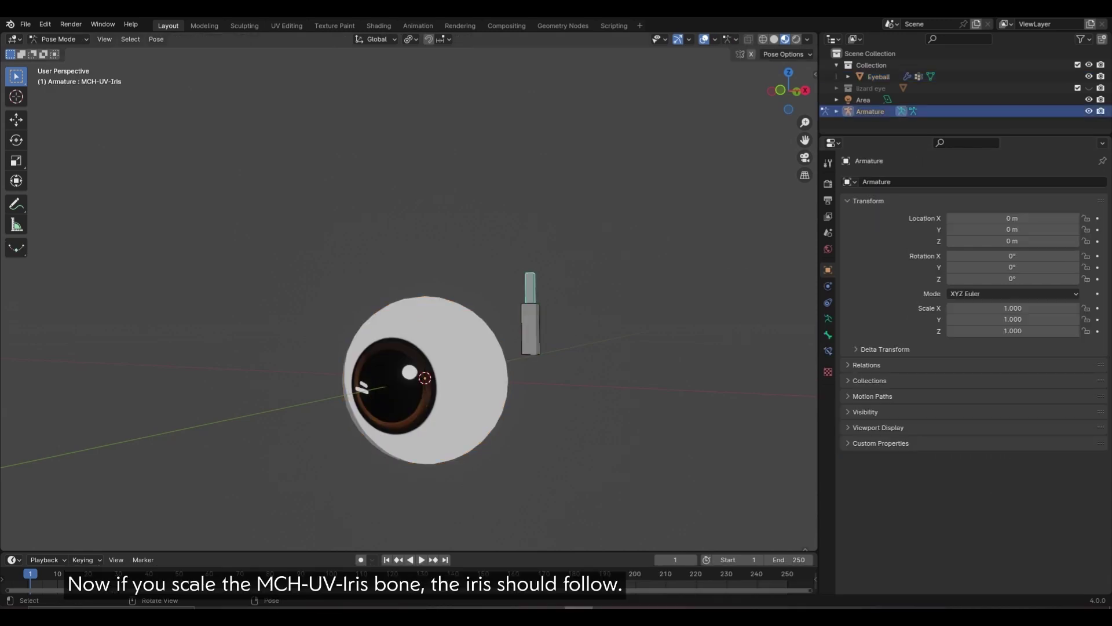
key("s")
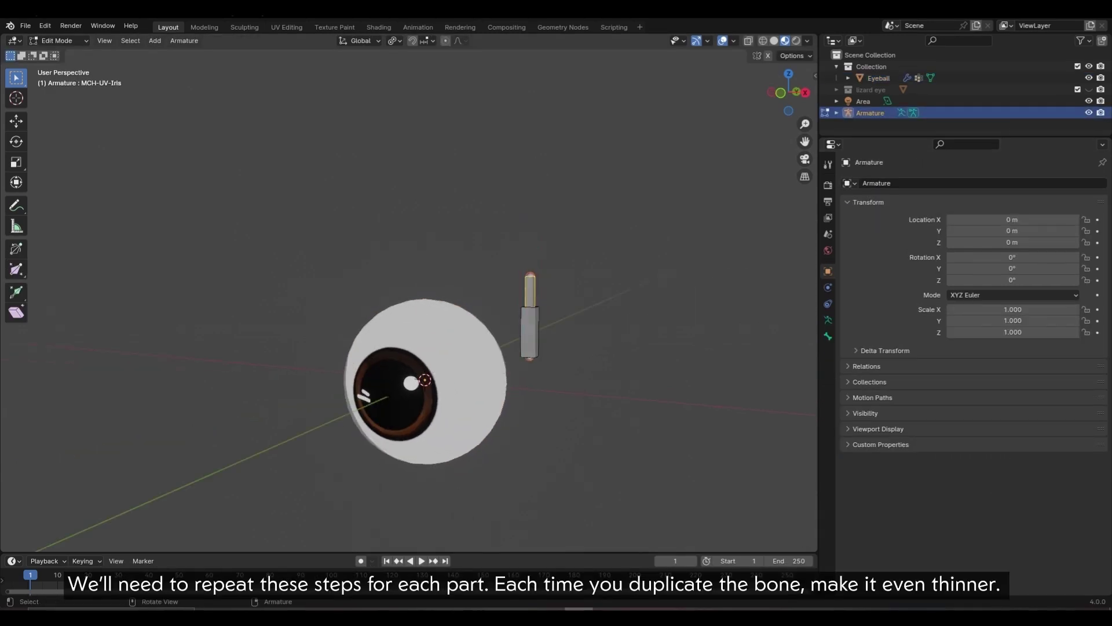
Step: Thicken the B-Bone shapes of the MCH-UV-Iris and MCH-UV bones in Edit Mode
key("ctrl+alt+s")
left_click(616, 301)
left_click(588, 289)
key("ctrl+alt+s")
left_click(616, 301)
scroll(615, 301, "down", 2)
Step: Duplicate the MCH-UV-Iris bone for the pupil, scale the copy longer and make its B-Bone shape thinner
key("shift+d")
key("Escape")
key("s")
left_click(683, 312)
key("ctrl+alt+s")
left_click(609, 318)
Step: Duplicate the pupil bone for the highlights, scale the copy to about 0.117 m long and thin its B-Bone shape
key("shift+d")
key("Escape")
key("s")
left_click(595, 322)
key("ctrl+alt+s")
left_click(567, 285)
Step: Rename the two new bones MCH-UV-Pupil and MCH-UV-Highlights
left_click(530, 260)
left_click(828, 336)
left_click(926, 183)
left_click_drag(927, 183, 888, 183)
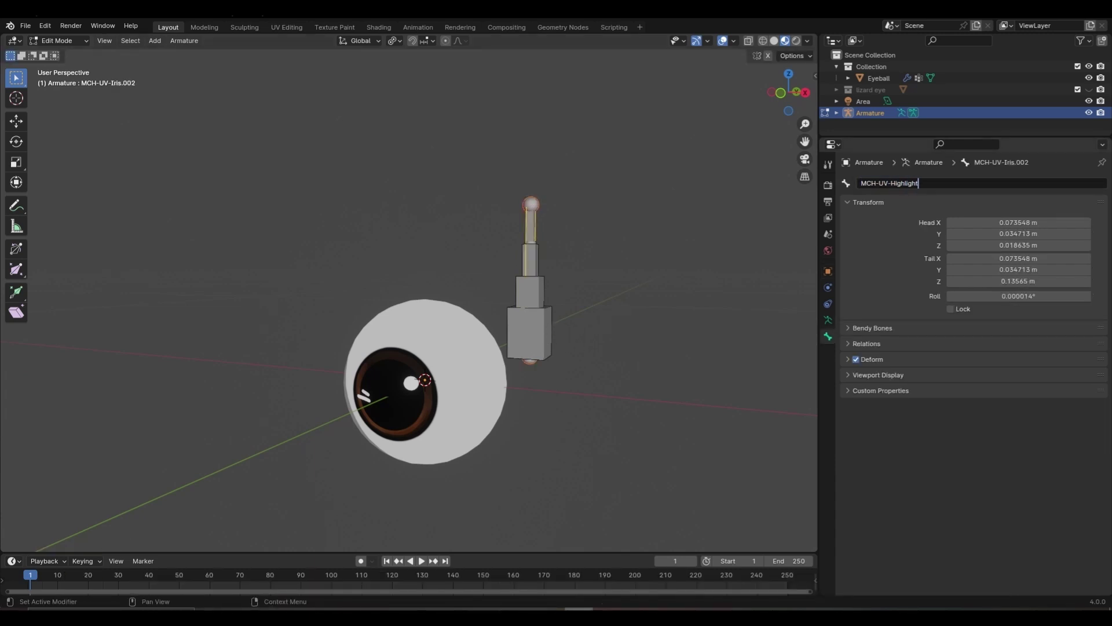
Step: Leave Edit Mode, select the eyeball and rename its UV Warp modifier UVWarp - Iris
middle_click_drag(458, 353, 451, 347)
key("Tab")
left_click(458, 354)
left_click(827, 288)
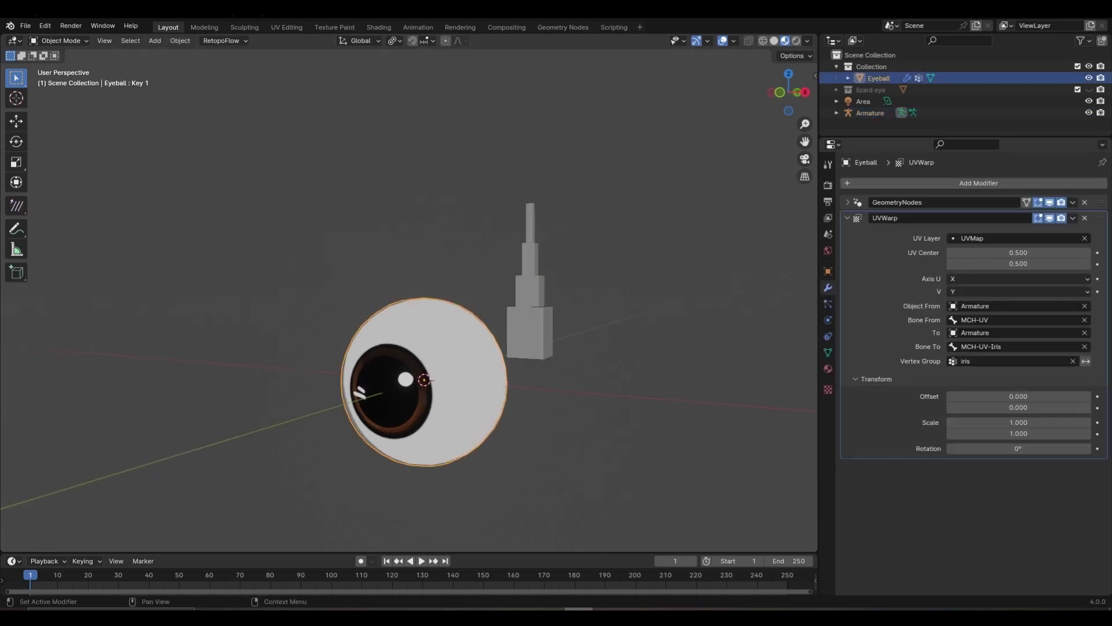
left_click(847, 217)
left_click(915, 218)
left_click(915, 218)
Step: Duplicate the UVWarp - Iris modifier and name the copy UVWarp - Pupil
left_click(1072, 218)
left_click(1019, 242)
left_click(915, 234)
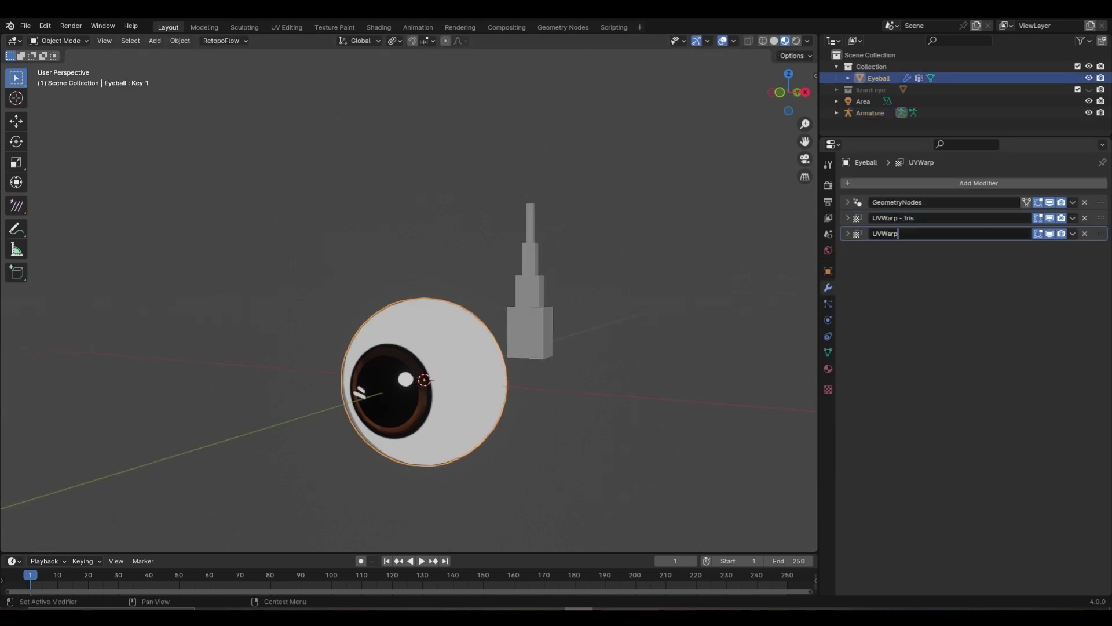
key("Return")
Step: Duplicate the UVWarp - Pupil modifier and name the copy UVWarp - Highlights
left_click(1072, 233)
left_click(1019, 258)
left_click(915, 249)
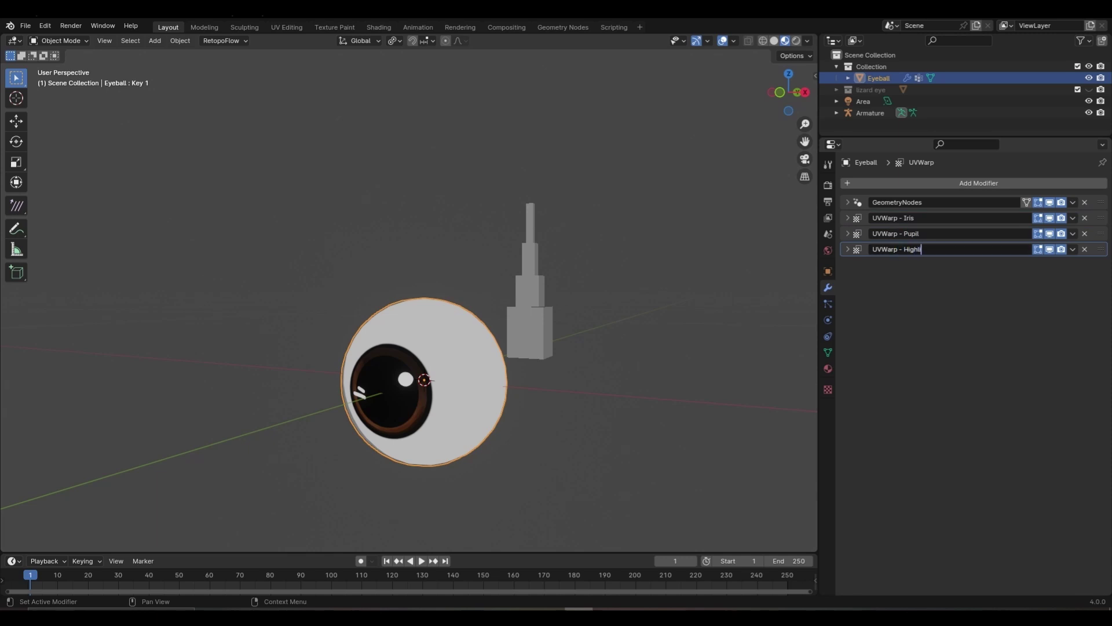
Step: In UVWarp - Highlights, set Bone To to MCH-UV-Highlights and the vertex group to highligths
left_click(848, 249)
left_click(1014, 378)
left_click(985, 431)
left_click(1013, 393)
left_click(985, 433)
left_click(848, 249)
Step: In UVWarp - Pupil, set the vertex group to pupil and Bone To to MCH-UV-Pupil
left_click(847, 233)
left_click(1014, 376)
left_click(984, 405)
left_click(1013, 362)
left_click(985, 404)
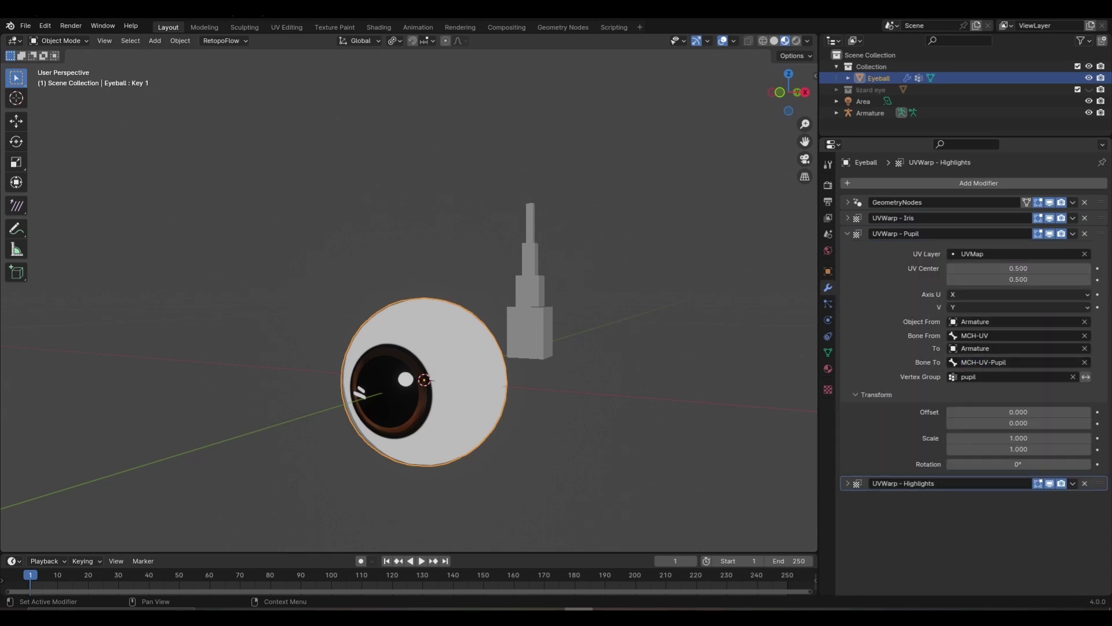
Step: Try scaling the MCH-UV-Pupil and MCH-UV-Highlights bones in Pose Mode to test their UV Warp modifiers
left_click(530, 258)
key("s")
right_click(629, 237)
left_click(530, 217)
key("s")
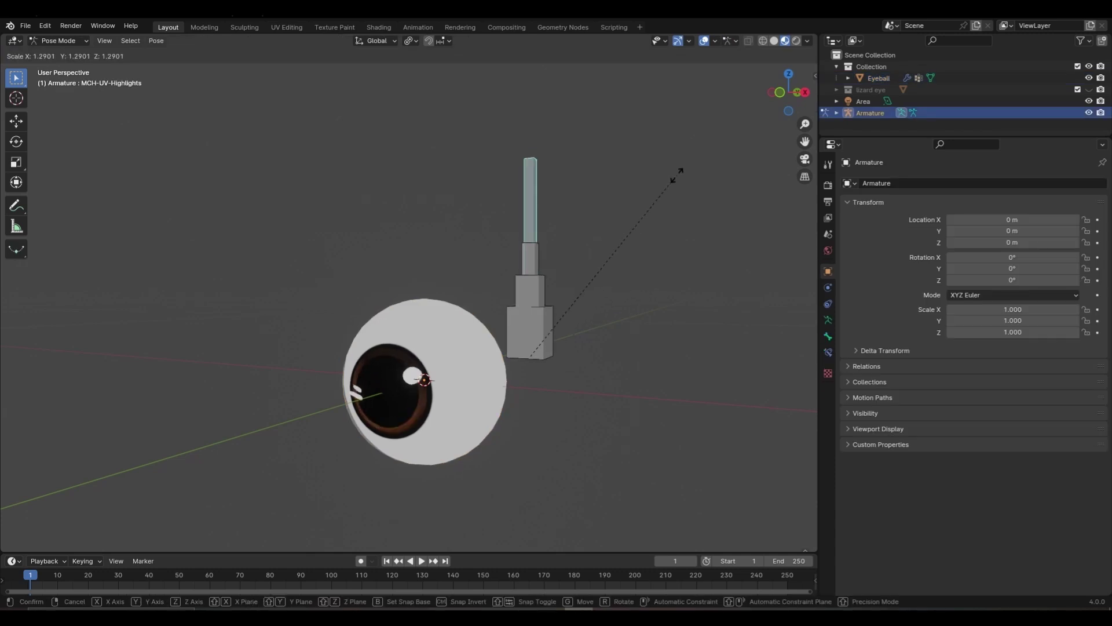
right_click(659, 186)
middle_click_drag(658, 186, 618, 195)
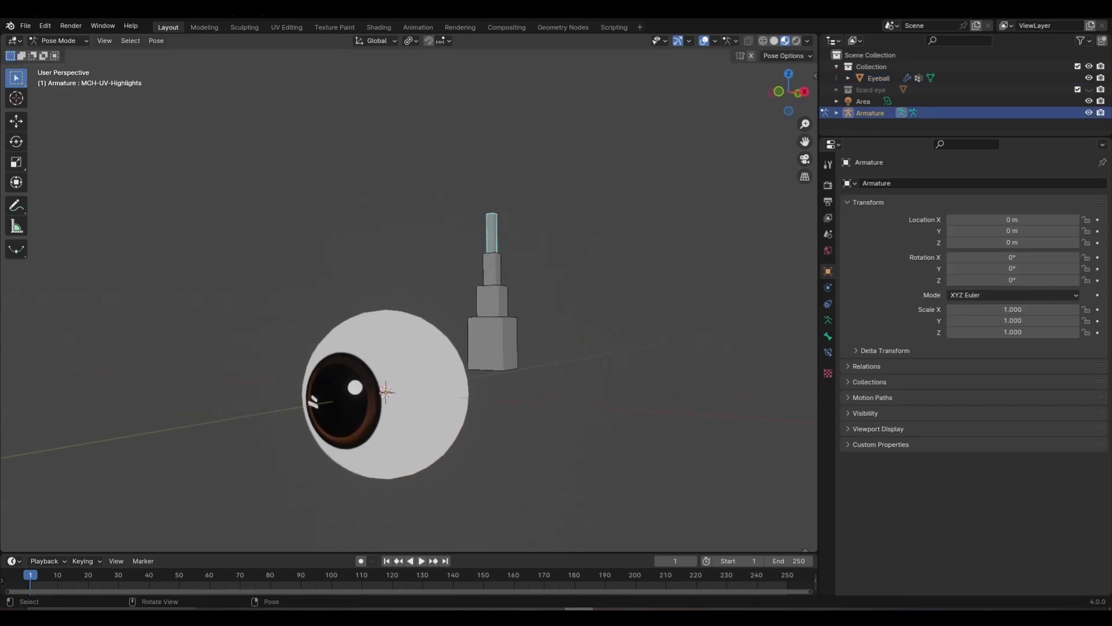
Step: Parent the MCH-UV-Pupil bone to MCH-UV-Iris and test the link by scaling the iris bone in Pose Mode
key("Tab")
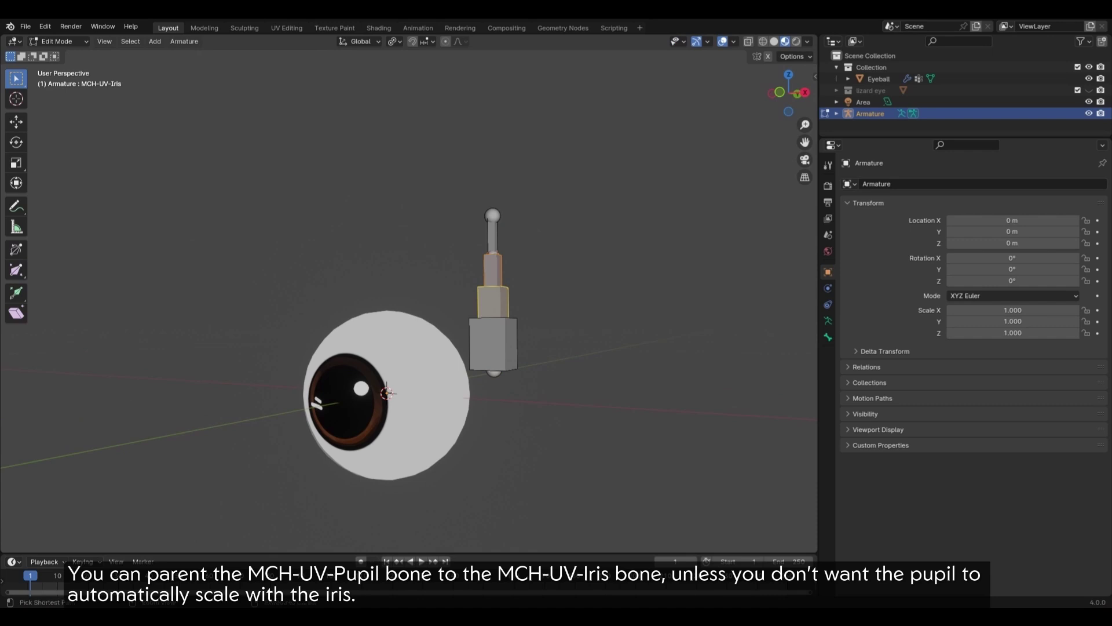
key("ctrl+p")
key("Return")
key("Tab")
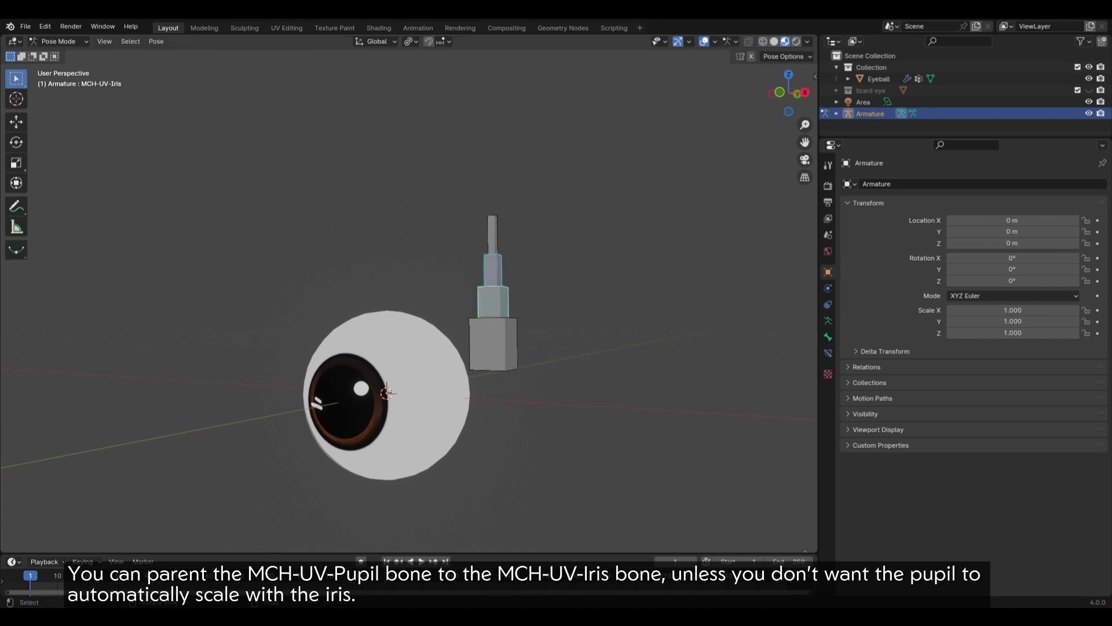
key("s")
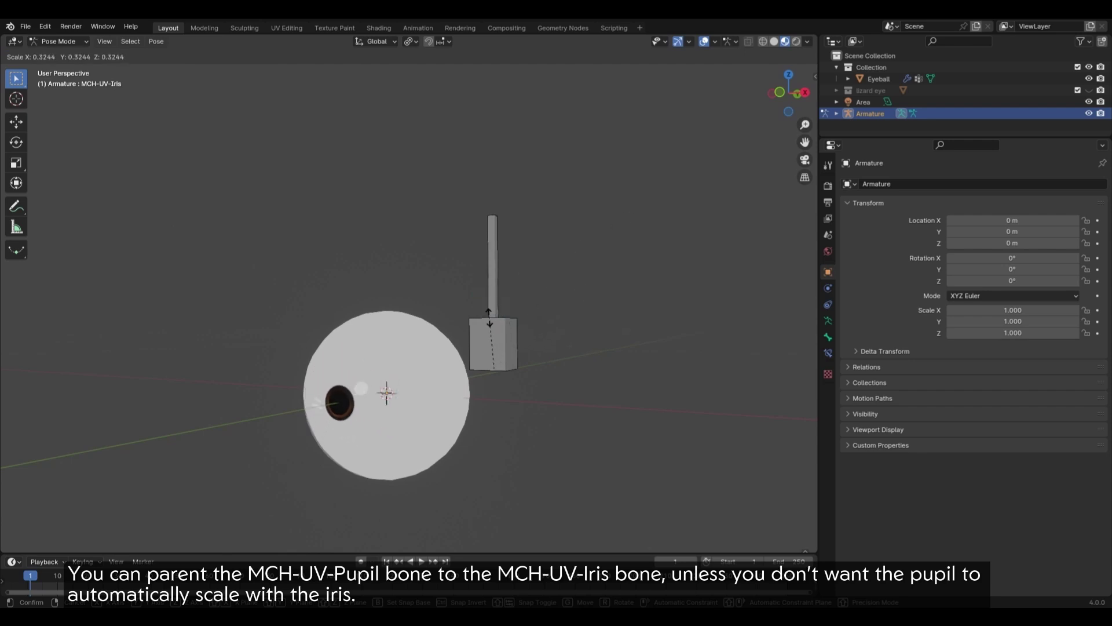
key("Escape")
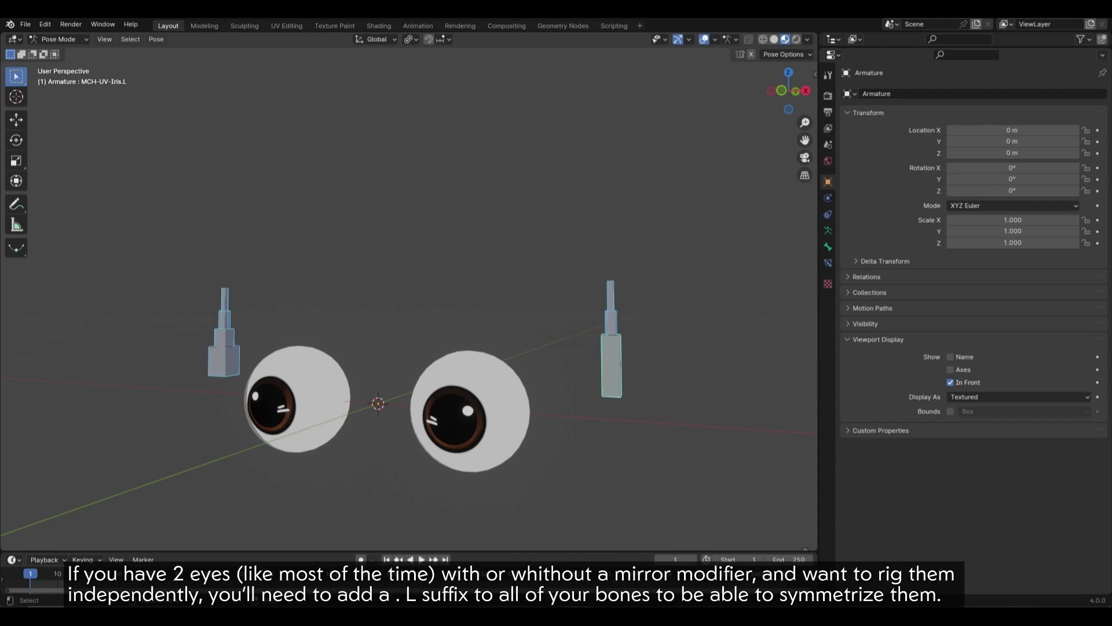
Step: Hide the remaining wide MCH-UV bone of the two-eye rig and try scaling the MCH-UV-Iris.L bone
key("h")
left_click(611, 365)
key("s")
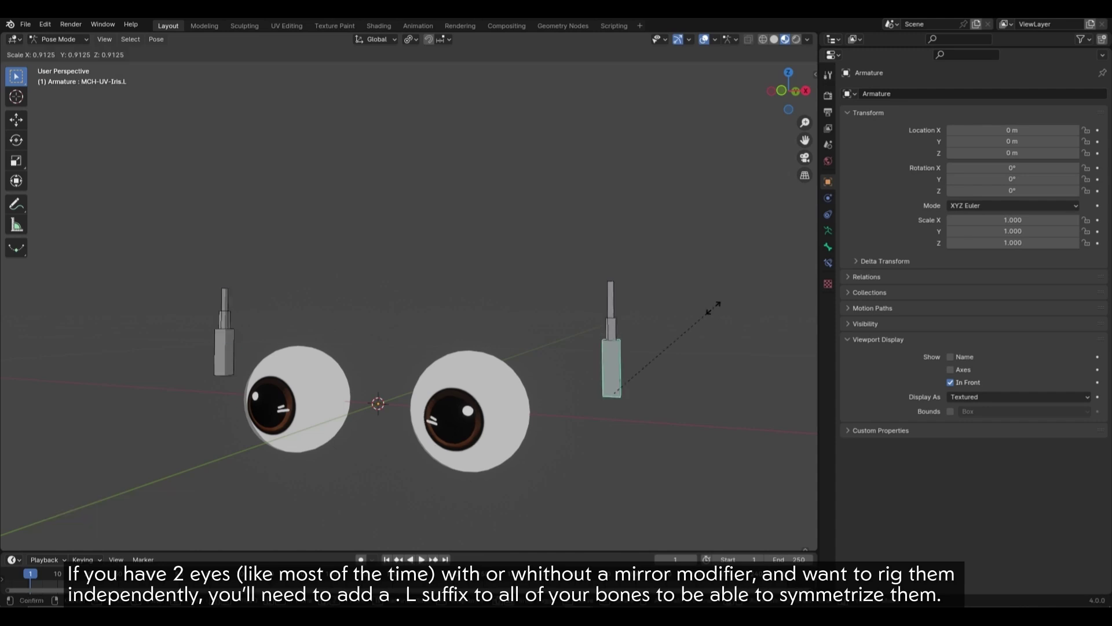
key("Escape")
Step: Turn on X-axis mirroring for posing and try scaling MCH-UV-Iris.L together with its opposite bone
left_click(751, 54)
key("s")
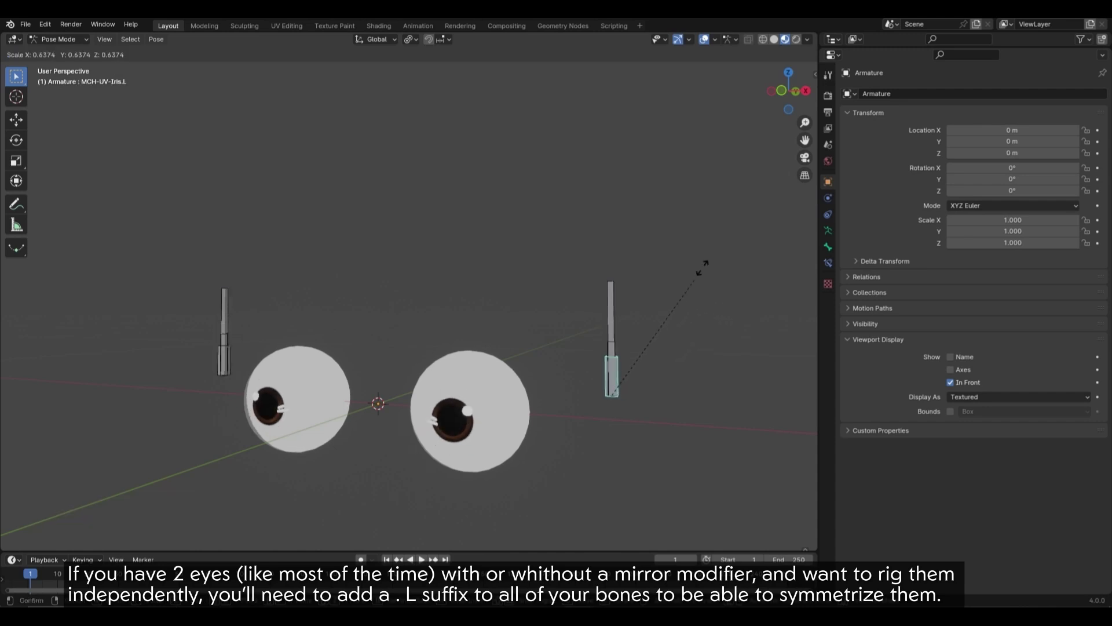
key("Escape")
Step: Try scaling the MCH-UV-Pupil.L and MCH-UV-Iris.L bones without mirroring
key("s")
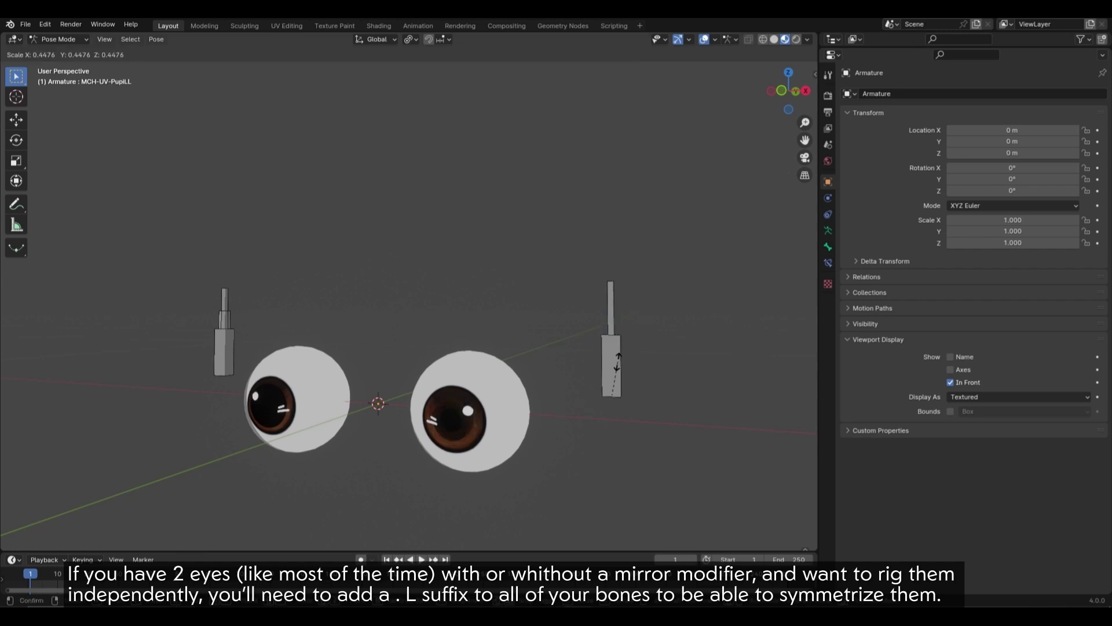
left_click(654, 316)
key("s")
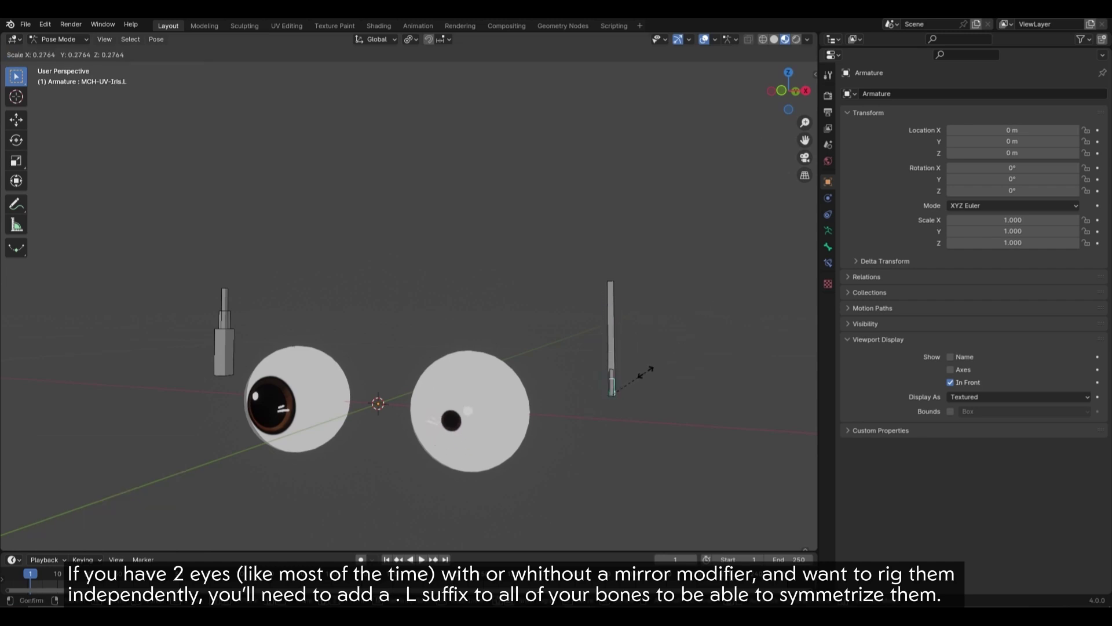
left_click(631, 370)
Step: Try scaling MCH-UV-Iris.R along the X axis and the MCH-UV-Highlights.R bone uniformly
left_click(224, 350)
key("s")
key("x")
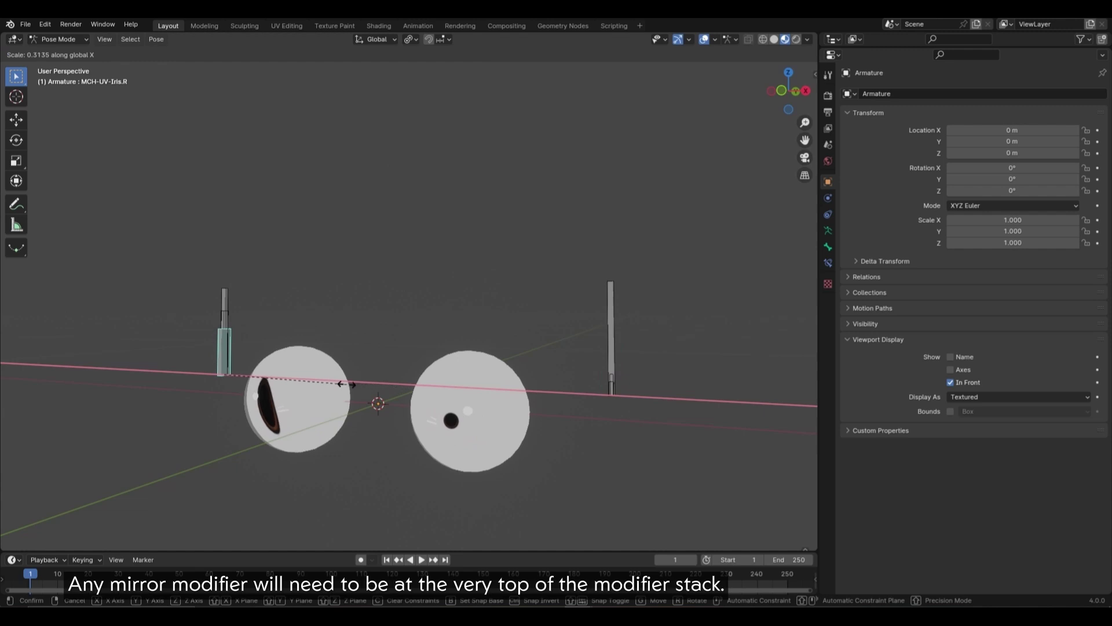
left_click(659, 323)
left_click(225, 296)
key("s")
left_click(390, 276)
Step: Try stretching MCH-UV-Iris.R along X by a factor of 1.664 and rotating it, and clear the rotation
left_click(224, 350)
key("s")
key("x")
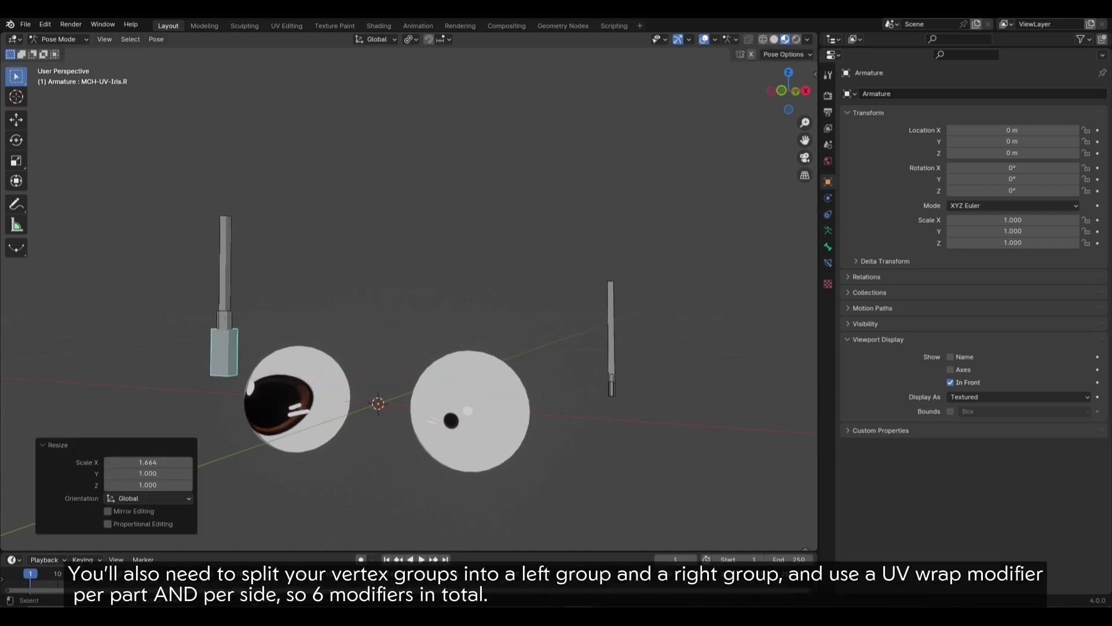
key("r")
key("Return")
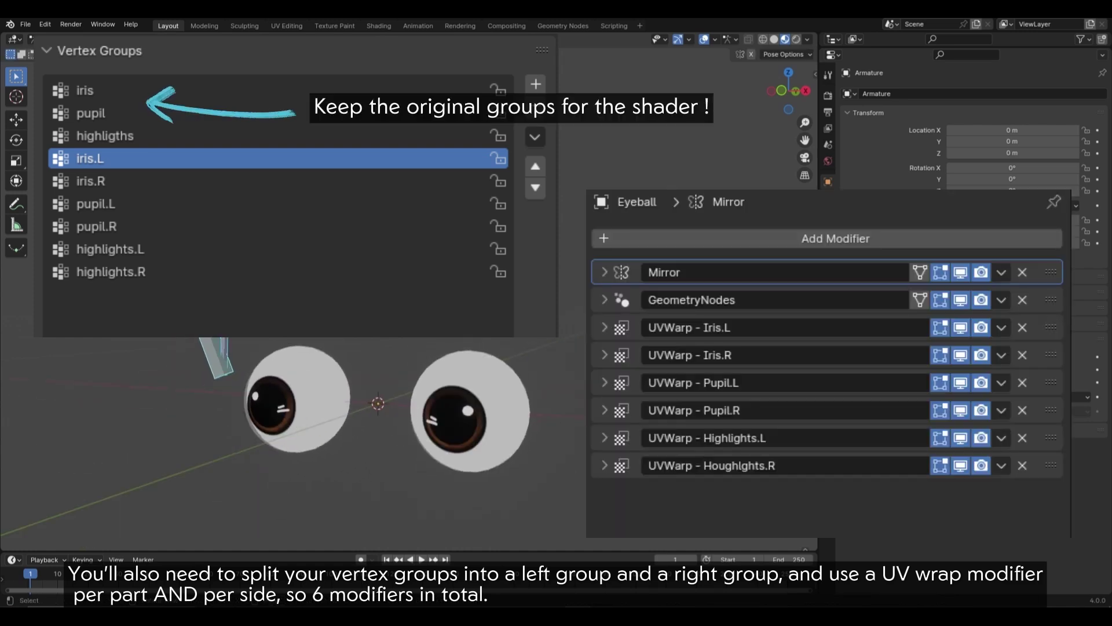
key("shift+e")
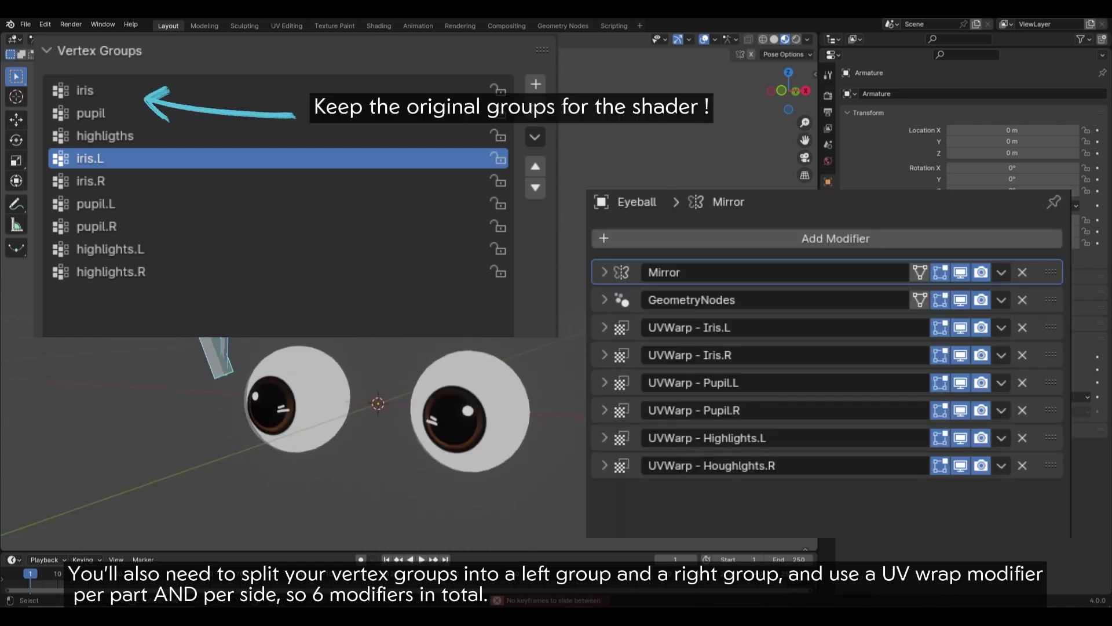
key("alt+r")
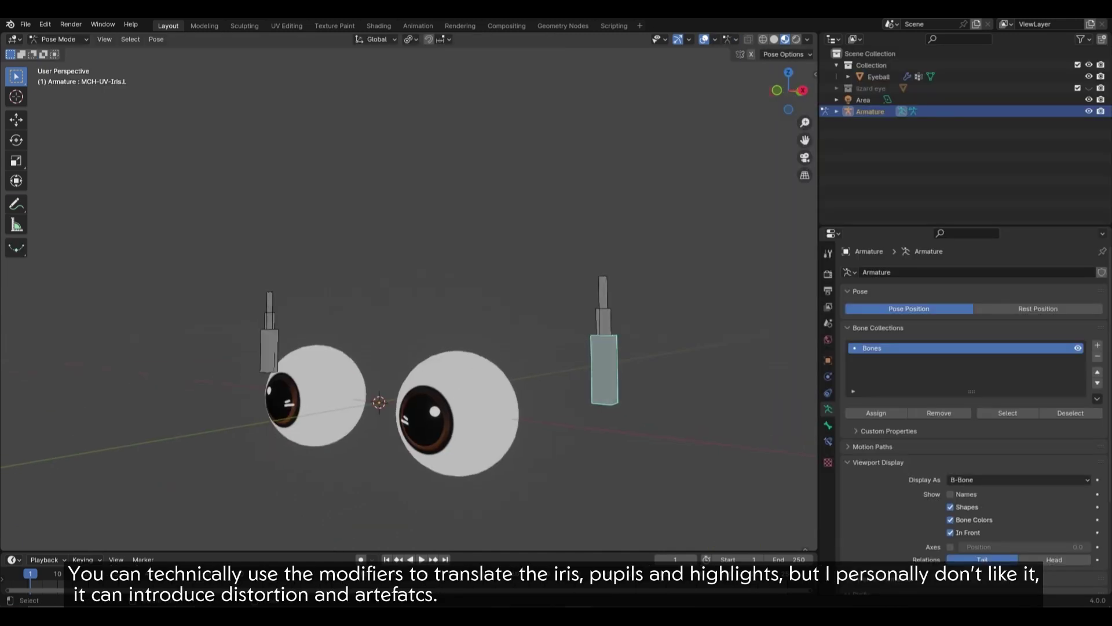
Step: Try moving the MCH-UV-Iris.L and MCH-UV-Pupil.L bones to test translating the iris and pupil
key("g")
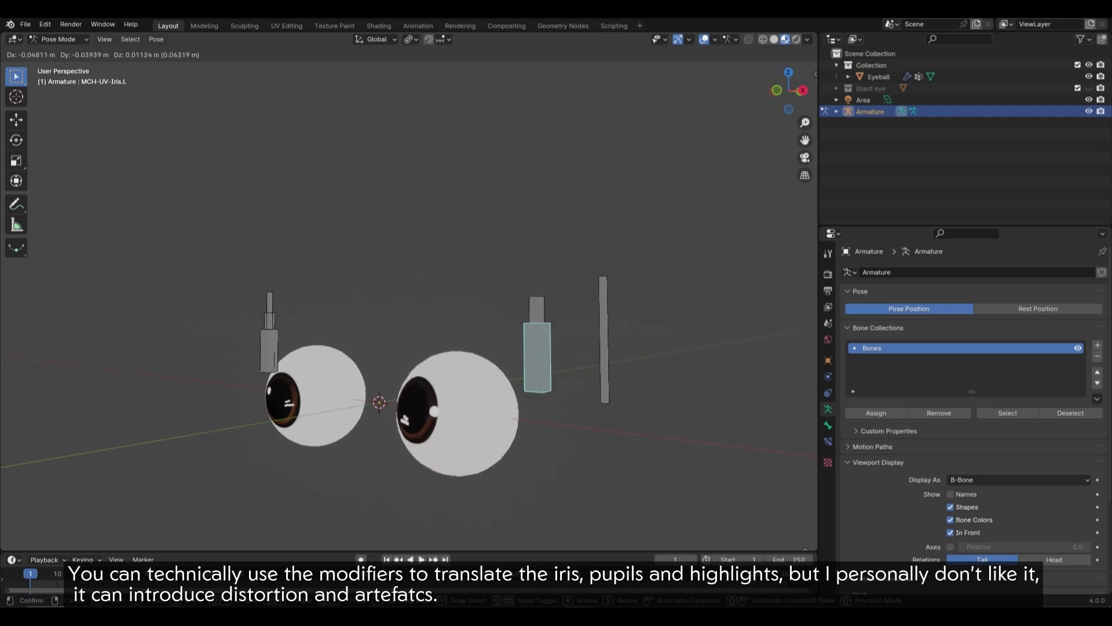
key("Escape")
left_click(603, 322)
key("g")
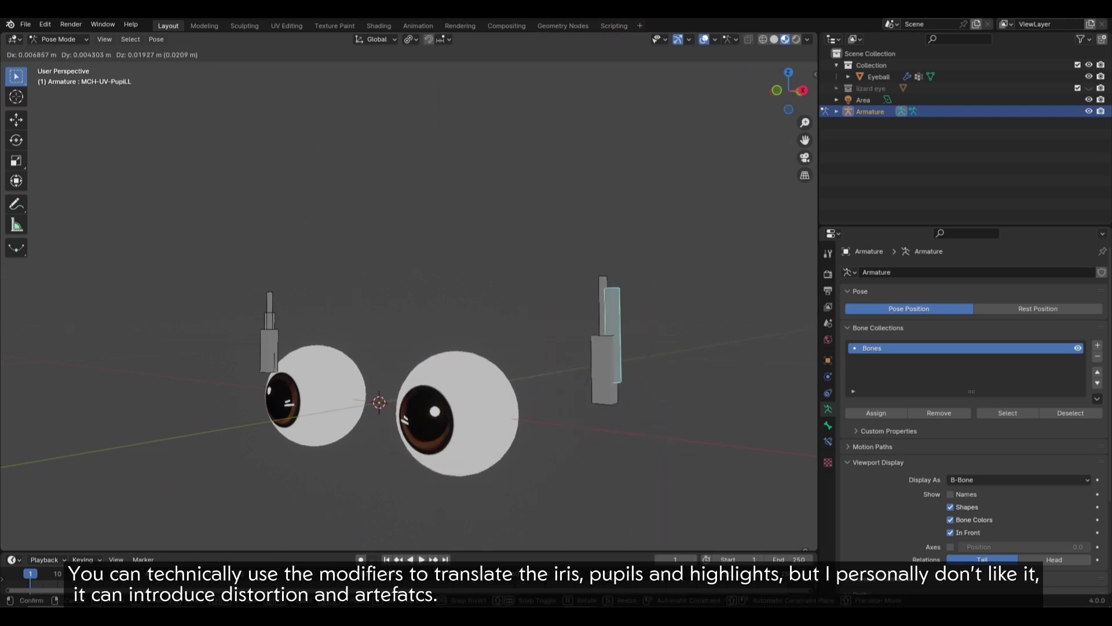
key("Return")
scroll(408, 302, "up", 4)
middle_click_drag(408, 301, 429, 278)
key("g")
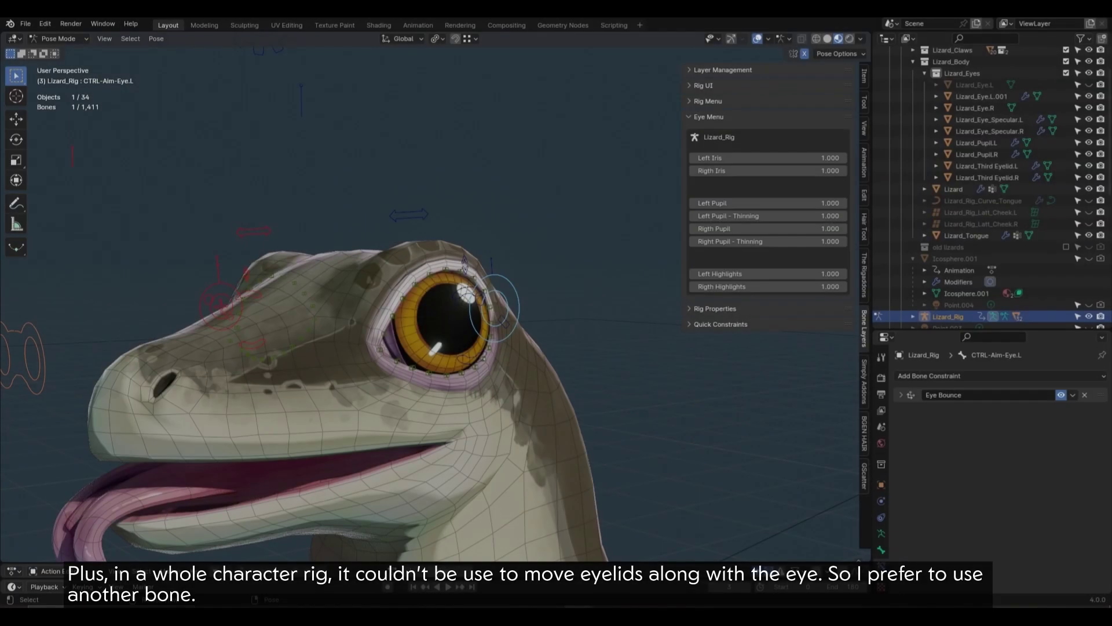
Step: Try moving the CTRL-Aim-Eye.L bone of Lizard_Rig to preview how the eye and eyelids follow
key("g")
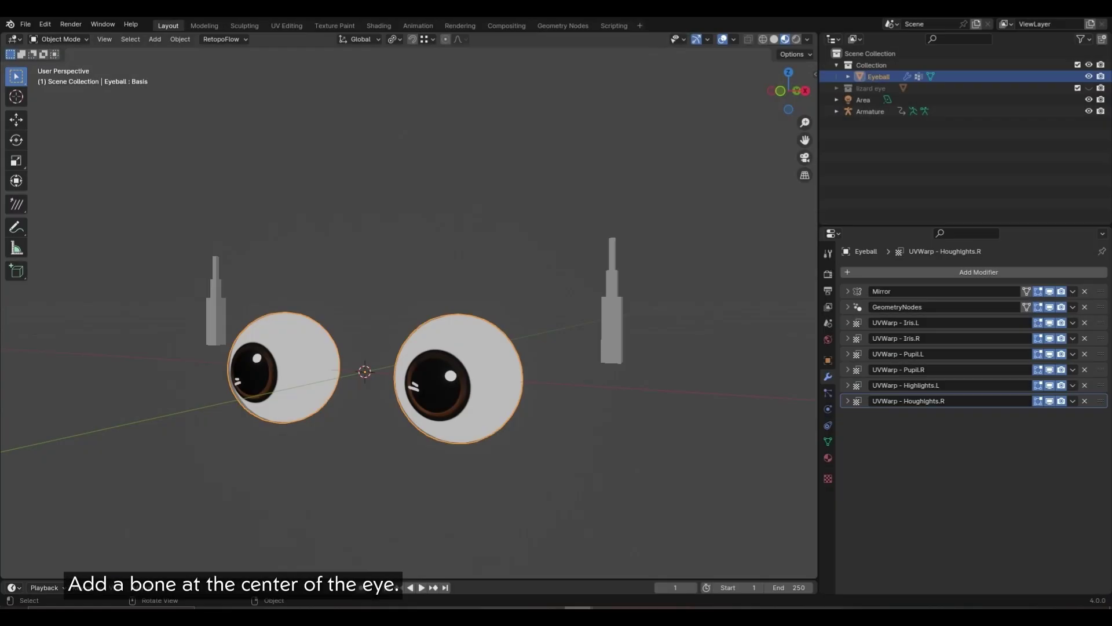
Step: Select the eyeball's linked mesh in Edit Mode, snap the 3D cursor to its centre and return to Object Mode
key("ctrl+l")
middle_click_drag(348, 363, 539, 356)
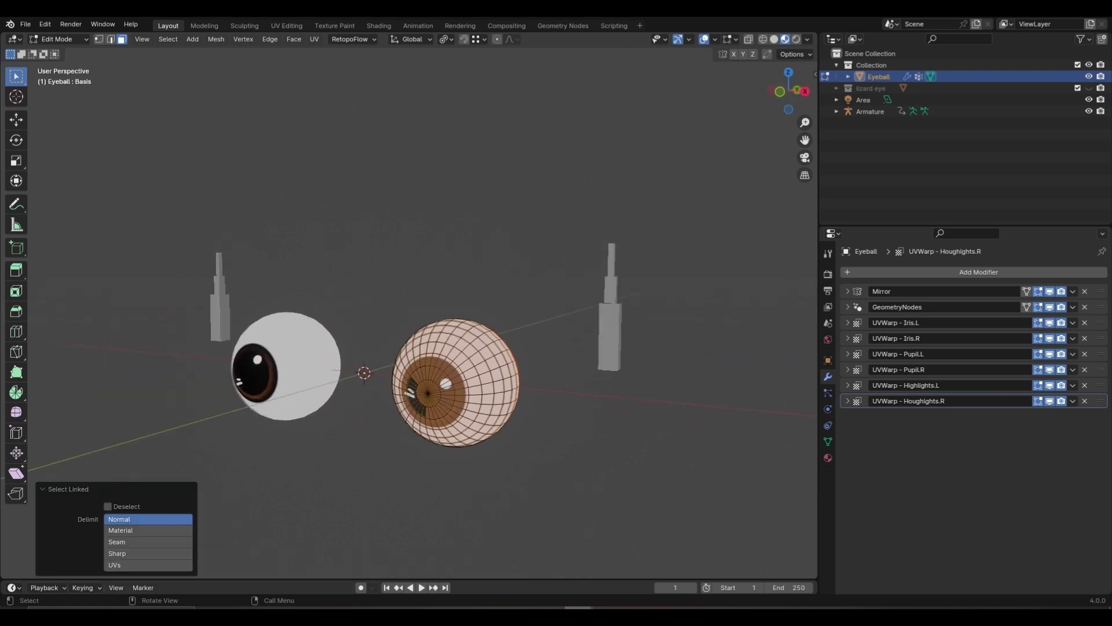
key("shift+s")
left_click(538, 422)
middle_click_drag(538, 423, 580, 440, "shift")
key("Tab")
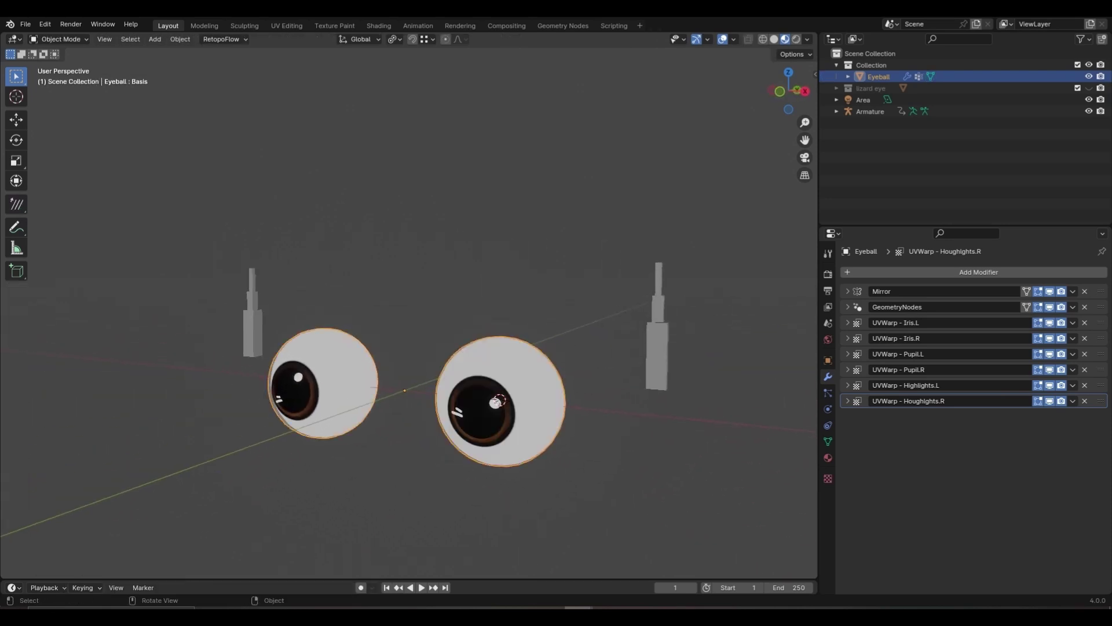
Step: Duplicate the MCH-UV-Highlights.L bone, snap it to the 3D cursor at the eye centre and point its tail about 0.064 m forward along -Y
left_click(656, 359)
key("Tab")
key("shift+d")
left_click(537, 350)
key("shift+s")
left_click(481, 316)
middle_click_drag(480, 316, 454, 302)
left_click(481, 268)
key("g")
left_click(427, 395)
middle_click_drag(427, 395, 451, 492)
key("KP_1")
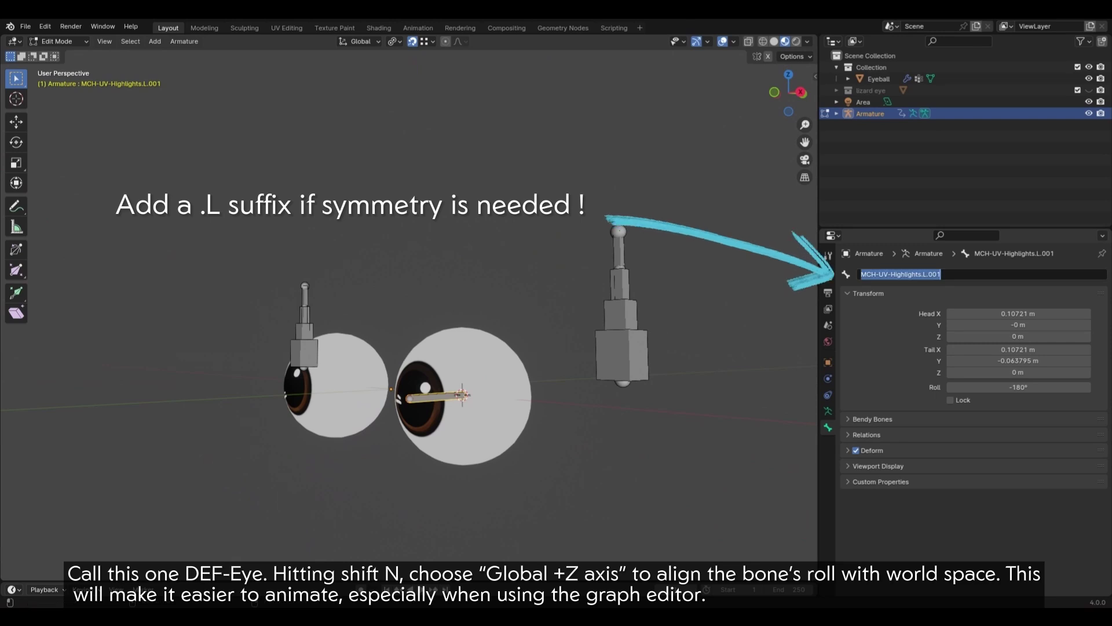
Step: Rename the new eye bone DEF-Eye.L and recalculate its roll to the Global +Z Axis
type("DEF-Eye.L")
key("Return")
middle_click_drag(405, 347, 475, 382)
key("shift+n")
left_click(447, 387)
middle_click_drag(561, 502, 415, 511)
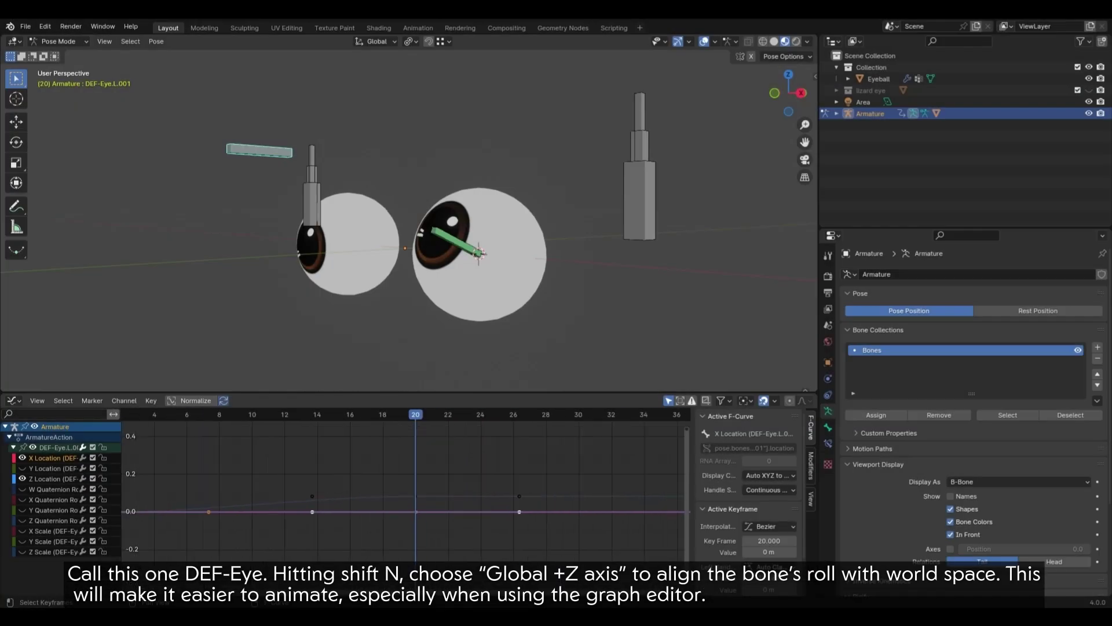
Step: Try shifting the X Location keyframe at frame 20 of the posed eye bone vertically in the graph editor
left_click(415, 511)
key("g")
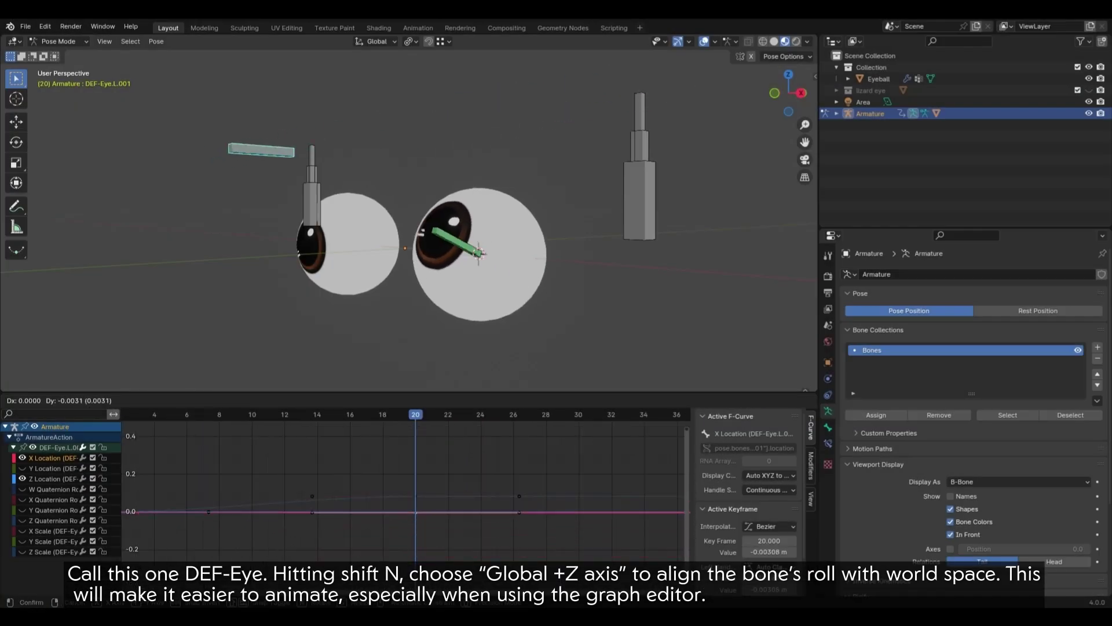
key("Return")
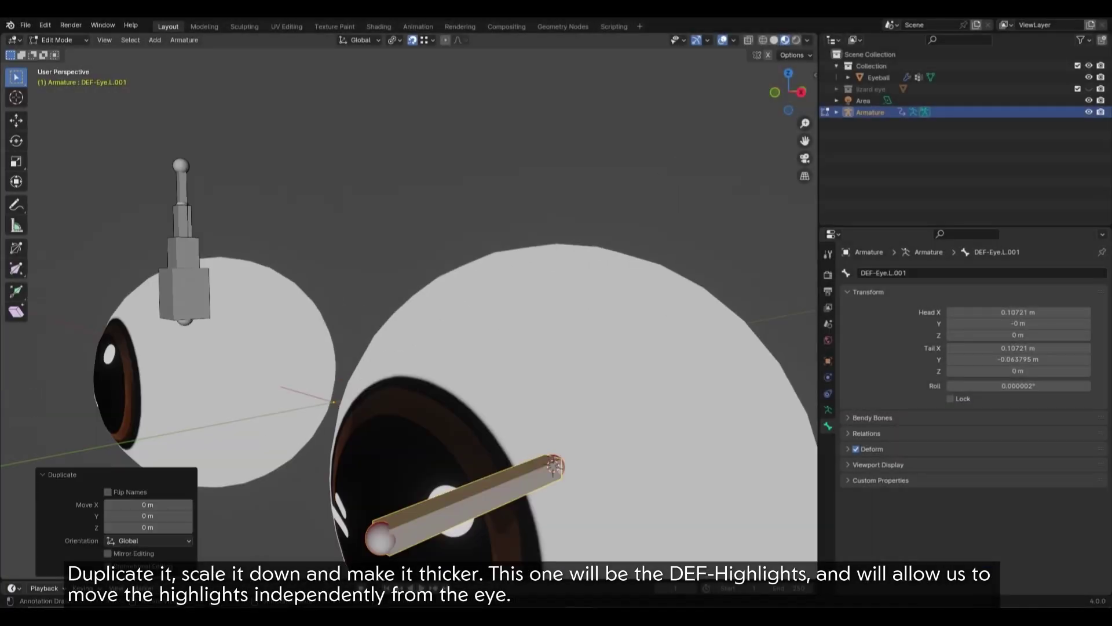
Step: Thicken the half-length duplicate of DEF-Eye.L to a B-Bone scale of about 1.698 and rename it DEF-Highligths.L
scroll(408, 313, "down", 4)
key("ctrl+alt+s")
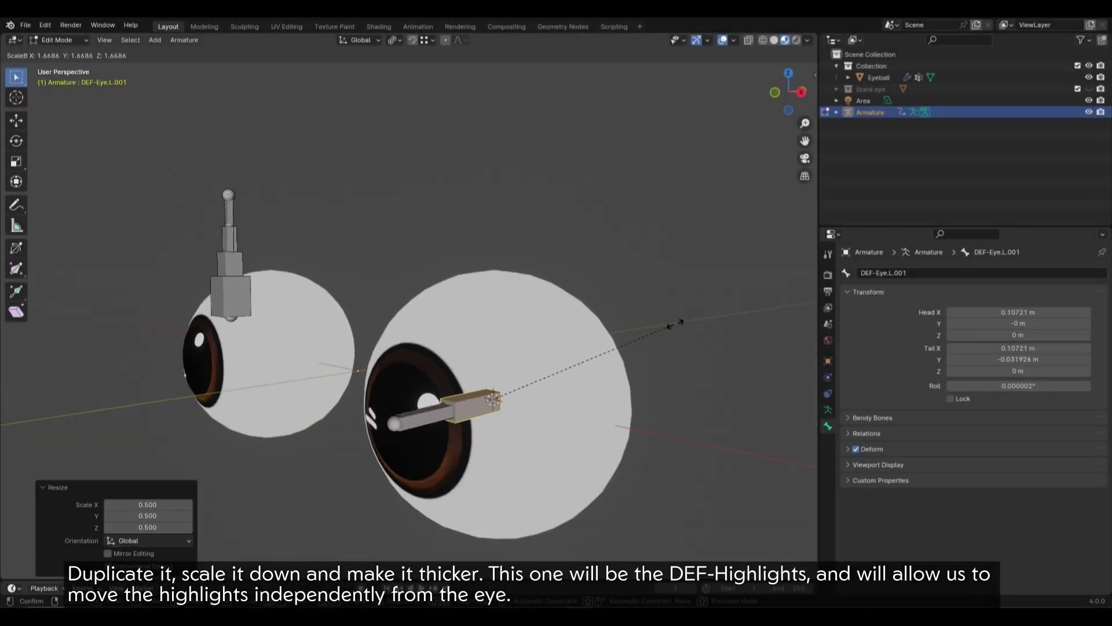
left_click(666, 325)
left_click(884, 273)
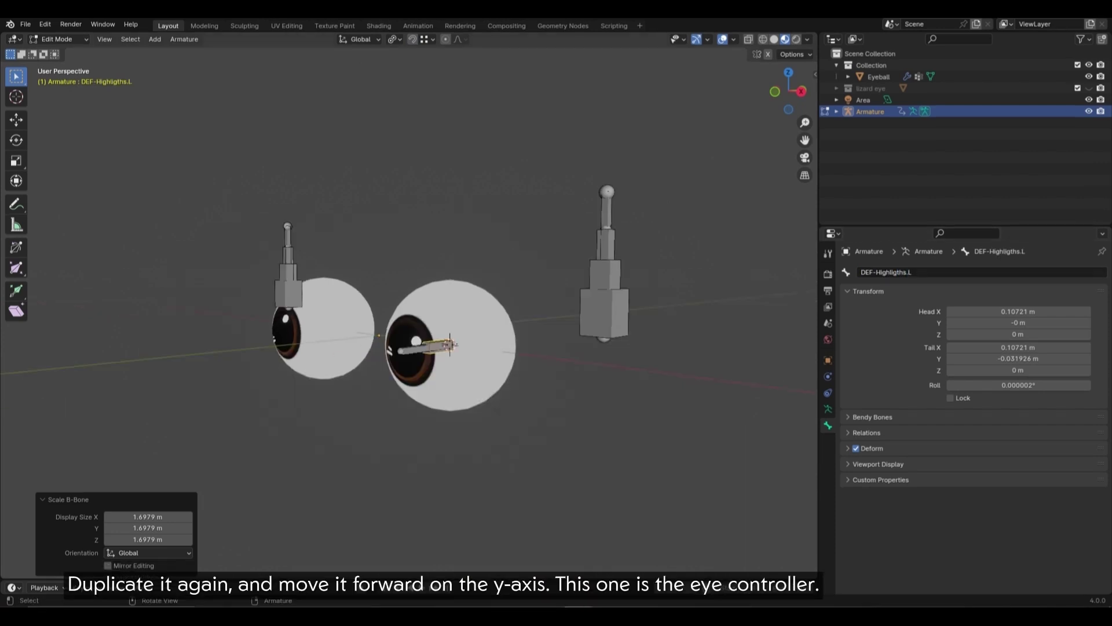
Step: Duplicate DEF-Eye.L, move the copy -0.22315 m along Y and rename it CTRL-Eye.L
key("shift+d")
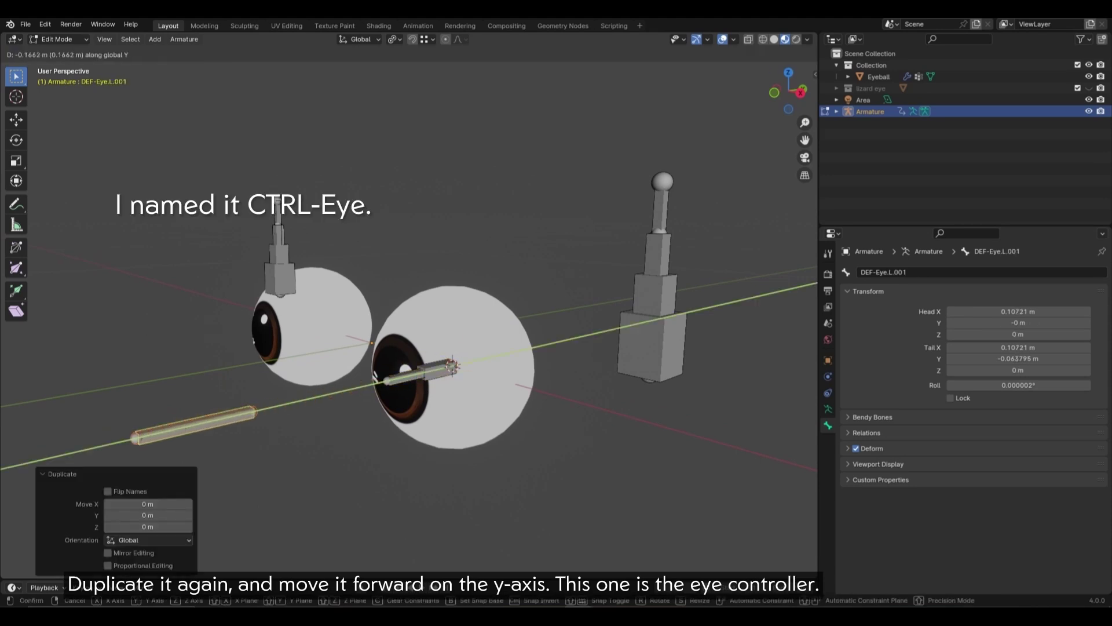
middle_click_drag(408, 313, 472, 313)
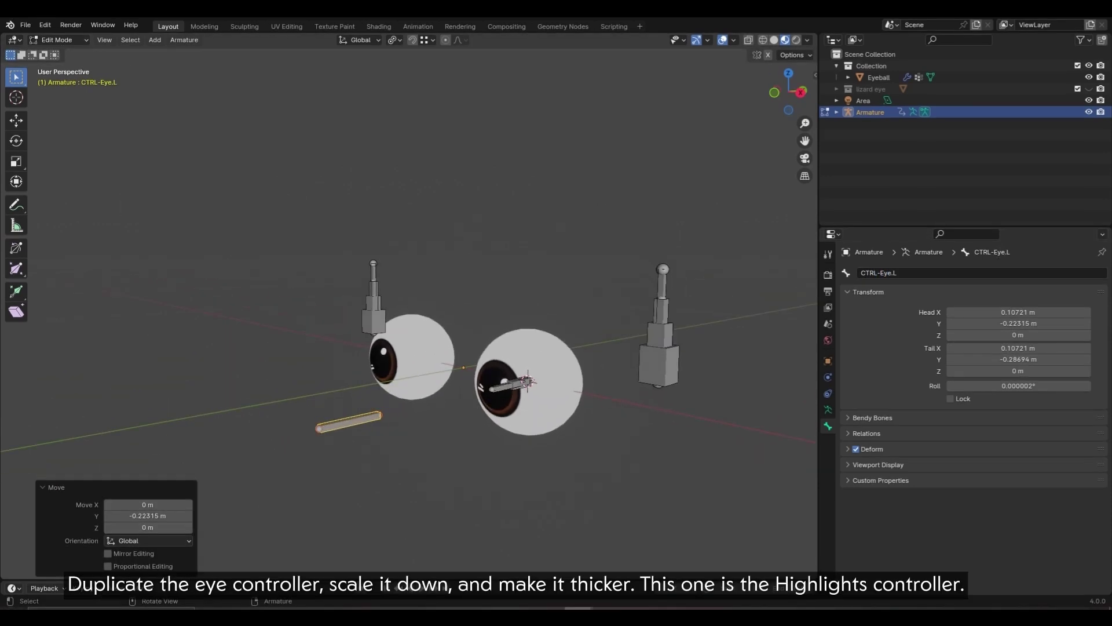
Step: Duplicate CTRL-Eye.L, scale it by 0.489, thicken its B-Bone display, rescale it by 1.385 and rename it CTRL-Highlights.L
key("shift+d")
key("s")
left_click(496, 396)
key("ctrl+alt+s")
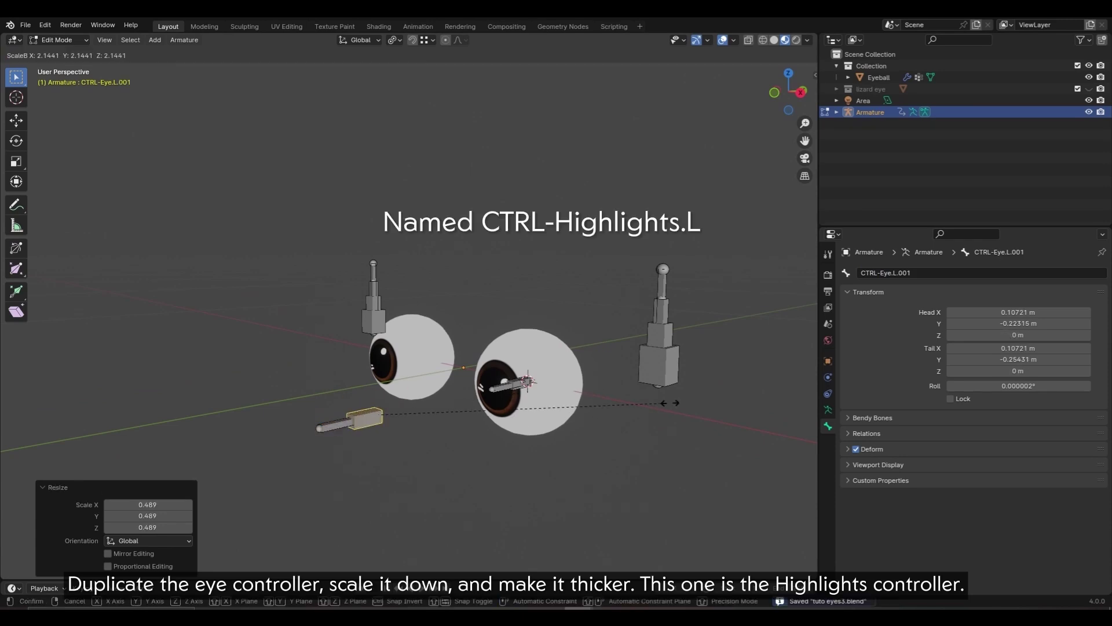
left_click(621, 407)
key("s")
key("Return")
double_click(886, 272)
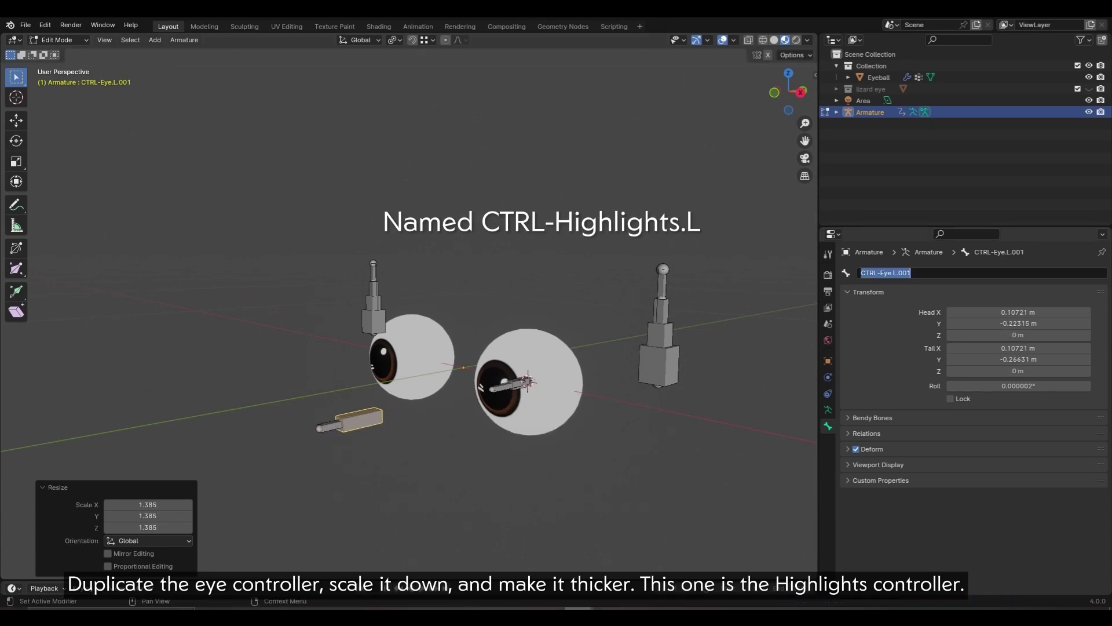
type("Highlights.L")
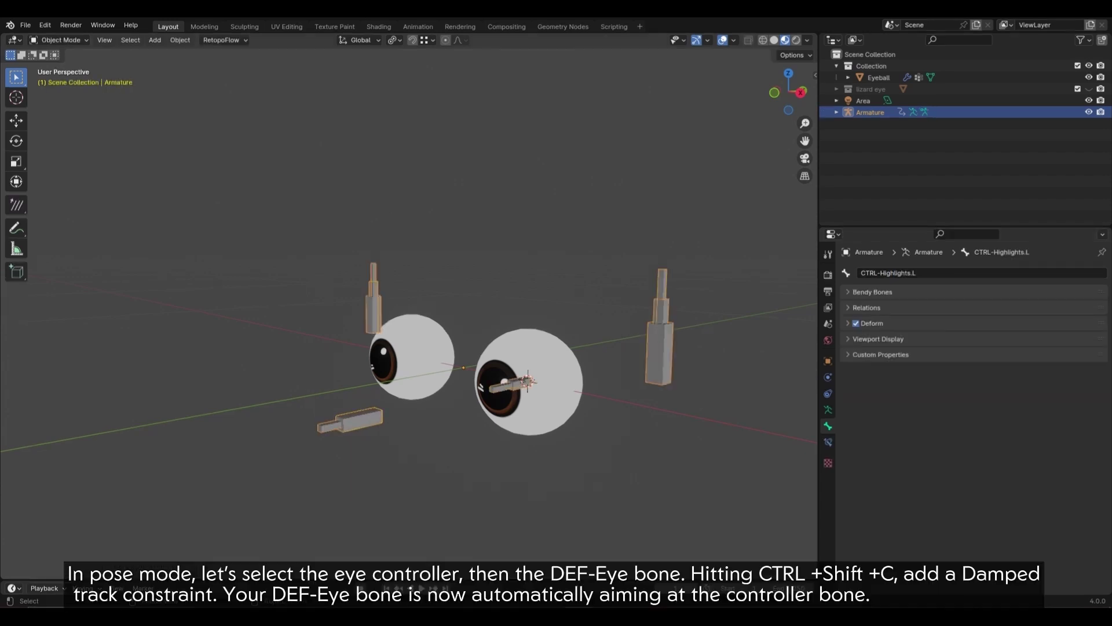
Step: In Pose Mode, add a Damped Track constraint to DEF-Eye.L targeting CTRL-Eye.L and test it by moving the controller
key("ctrl+Tab")
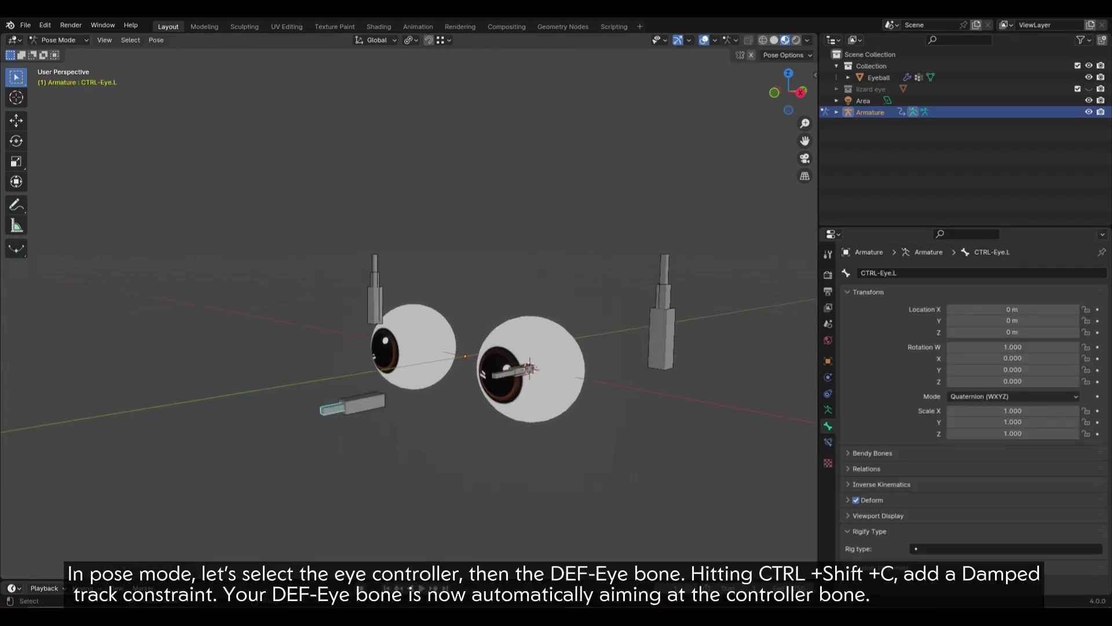
left_click(505, 374, "shift")
middle_click_drag(530, 368, 495, 375, "shift")
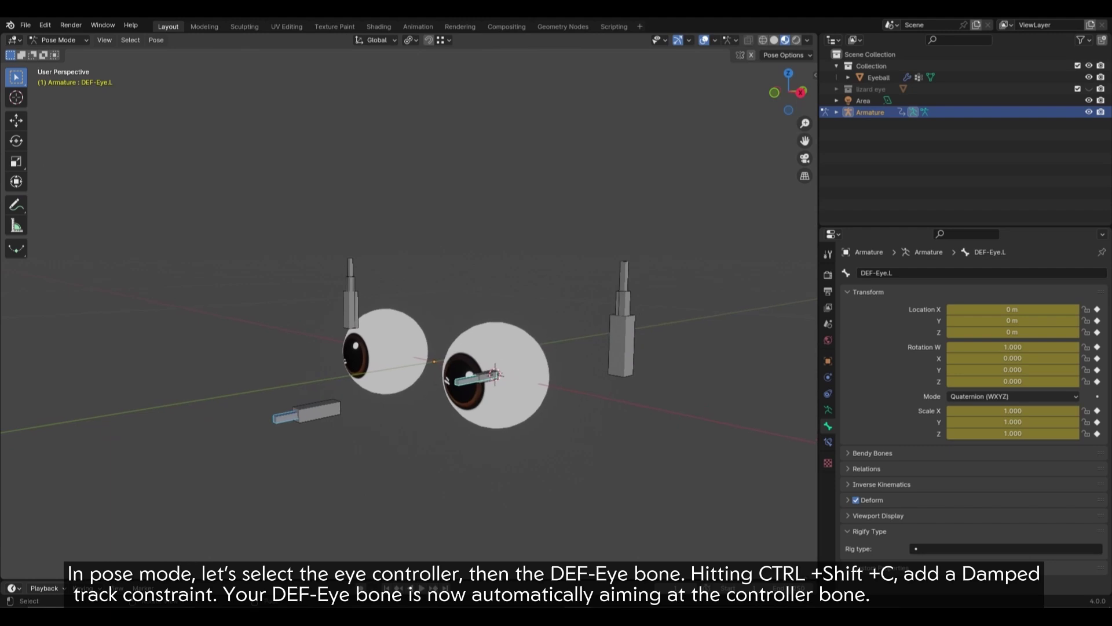
key("ctrl+shift+c")
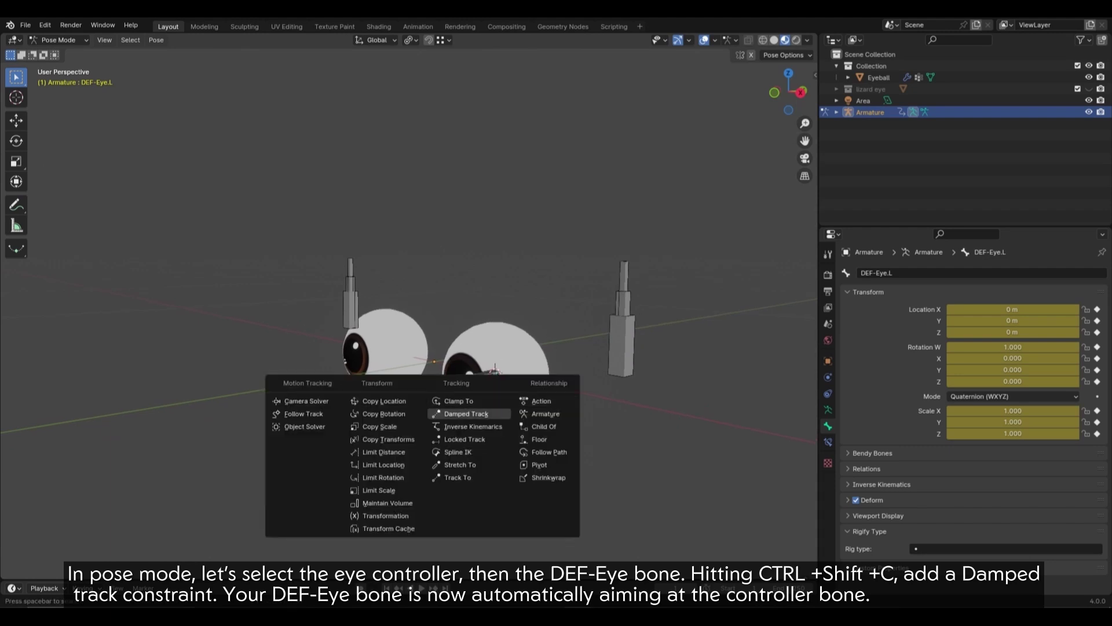
left_click(466, 413)
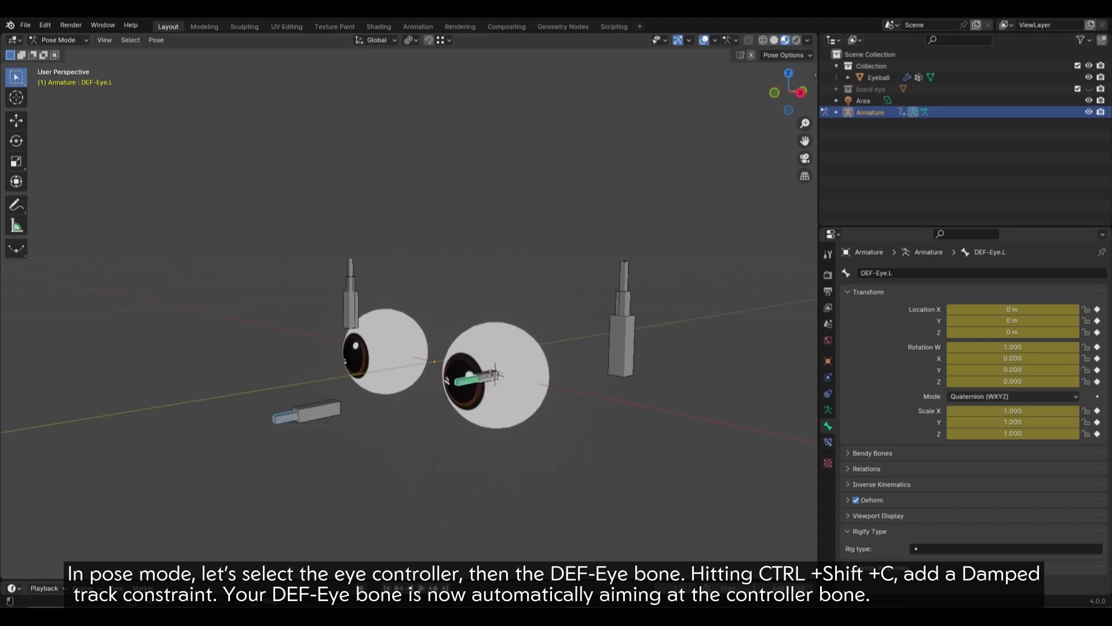
left_click(827, 442)
left_click(285, 417)
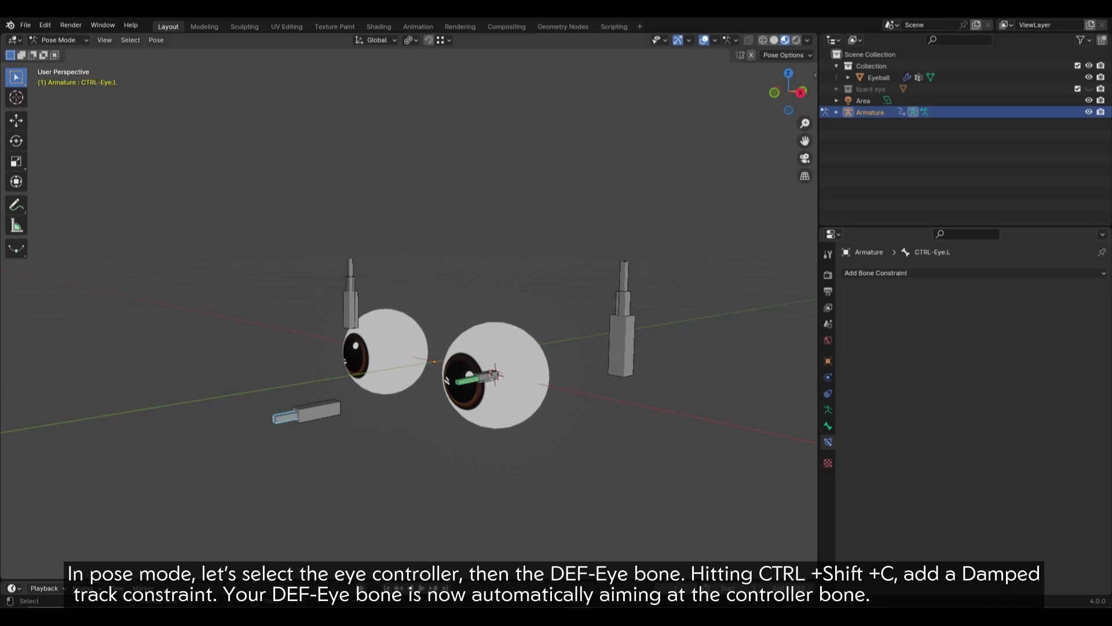
key("g")
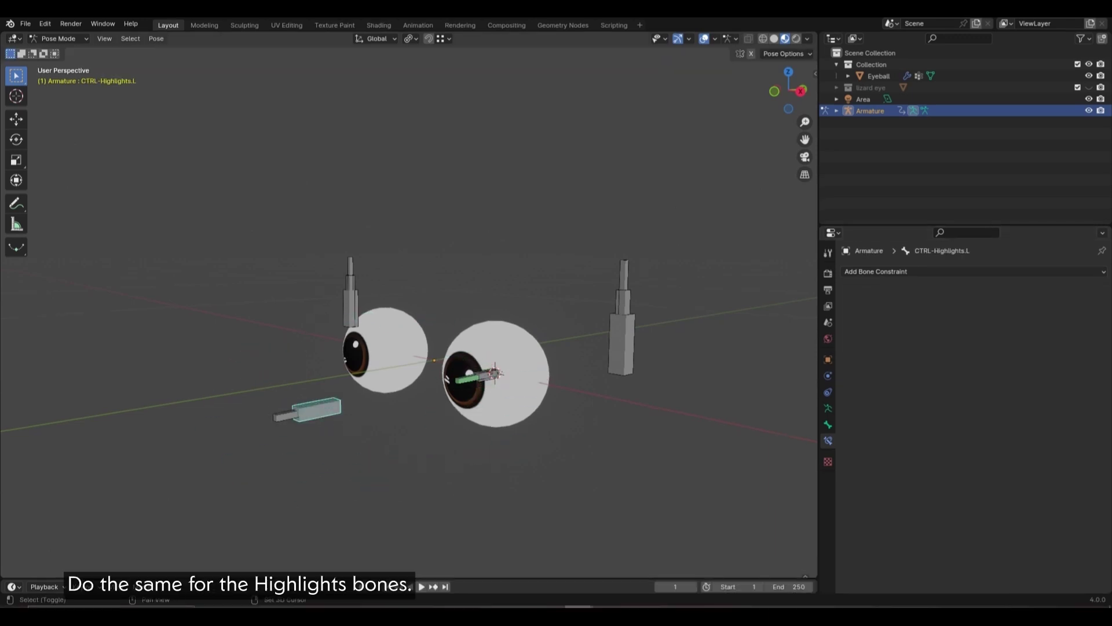
Step: Add a Damped Track constraint to DEF-Highligths.L targeting the CTRL-Highlights.L bone
left_click(487, 375, "shift")
key("q")
left_click(476, 382)
left_click(389, 411)
Step: Try moving the CTRL-Eye.L and CTRL-Highlights.L bones to test how the DEF bones aim at them
left_click(284, 416)
key("g")
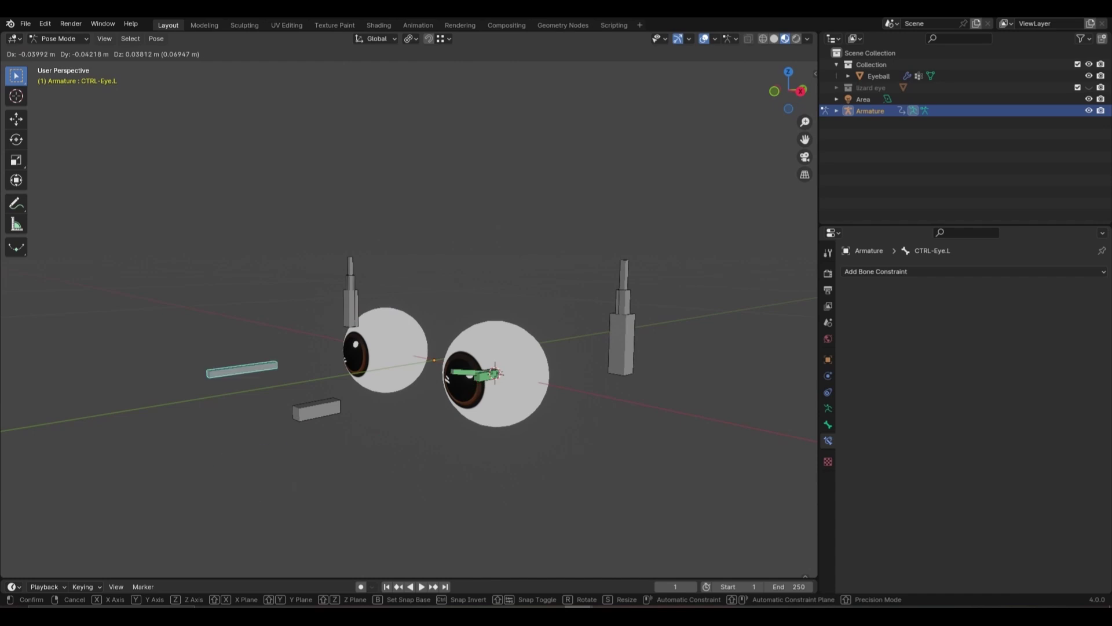
key("Escape")
left_click(318, 409)
key("g")
key("Escape")
left_click(285, 416)
key("g")
key("Escape")
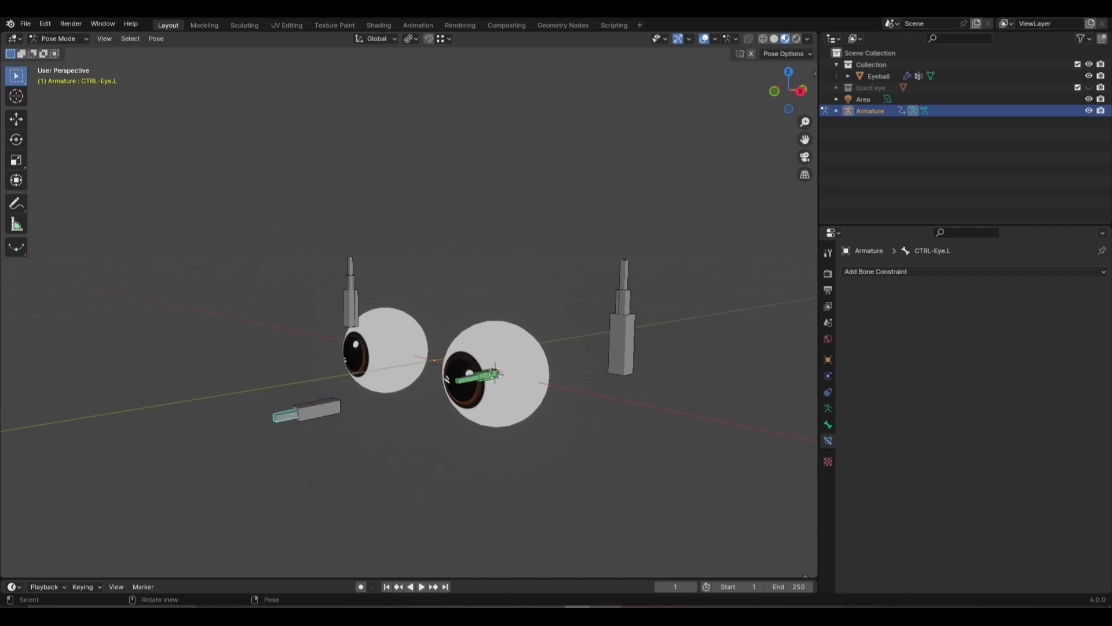
Step: Symmetrize the new eye and highlights bones in Edit Mode and disable Deform for all bones except the DEF ones
key("Tab")
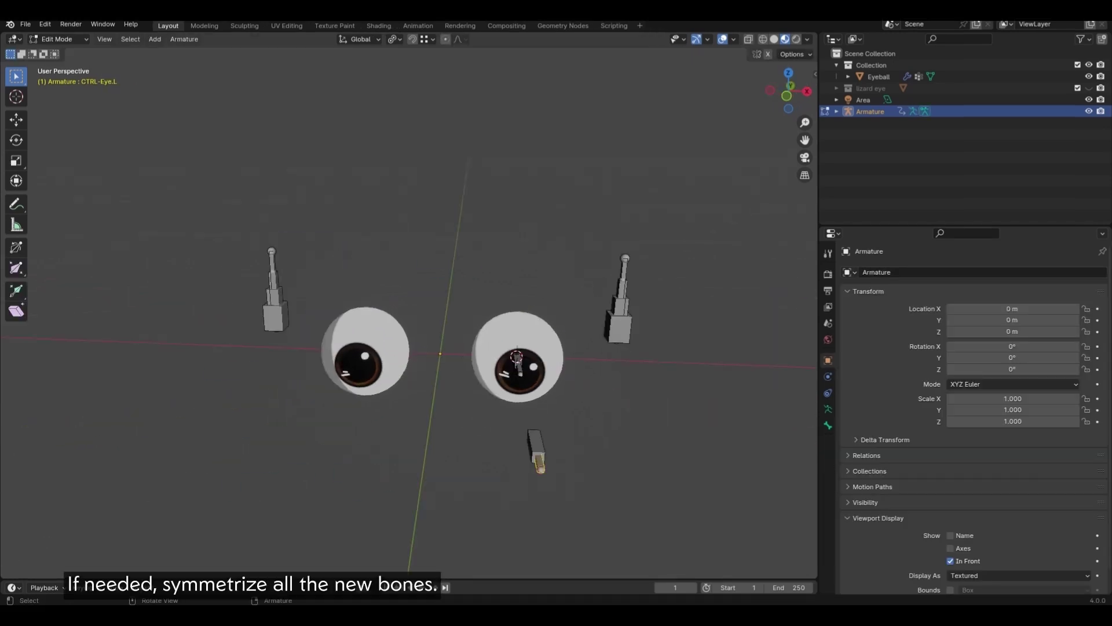
key("a")
right_click(413, 340)
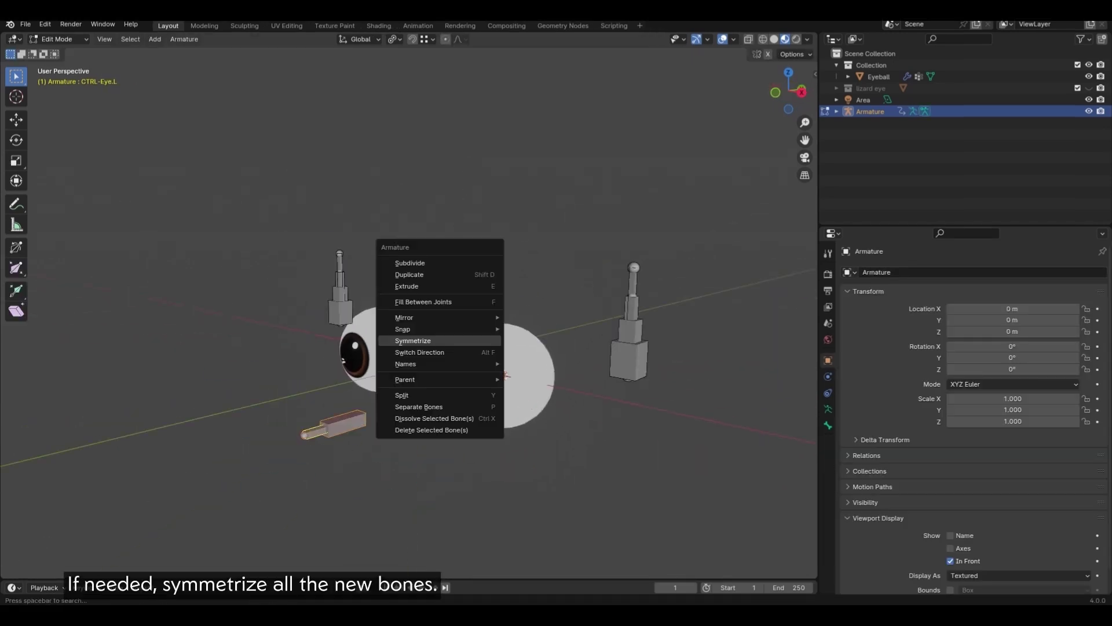
left_click(412, 341)
middle_click_drag(440, 290, 458, 290)
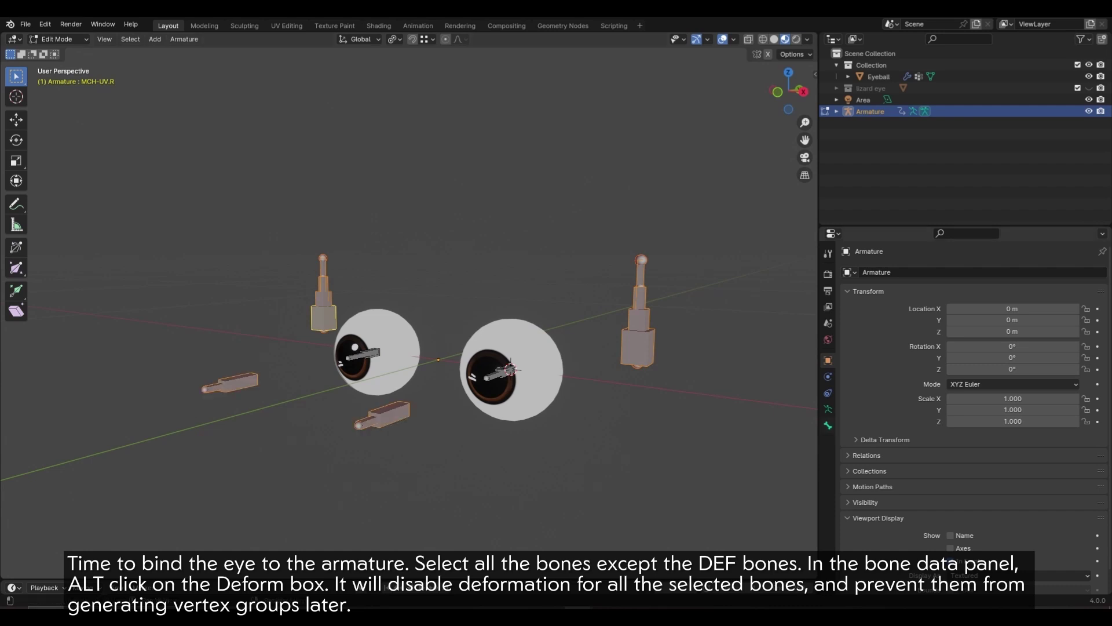
left_click(828, 425)
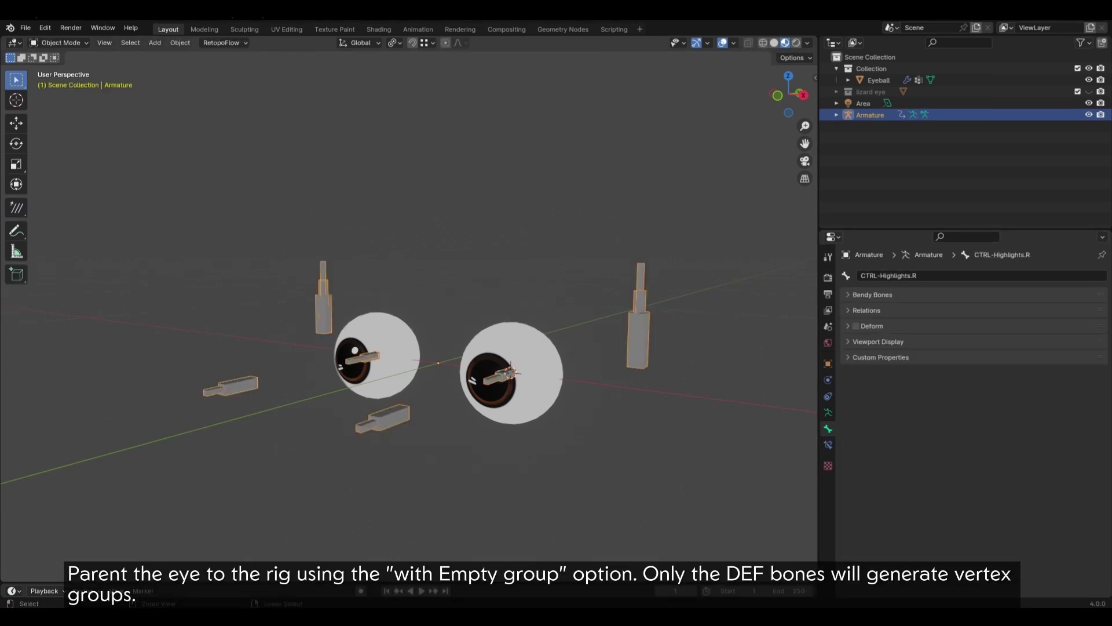
Step: Parent the Eyeball object to the Armature using the With Empty Groups option
left_click(522, 348)
left_click(870, 115, "ctrl")
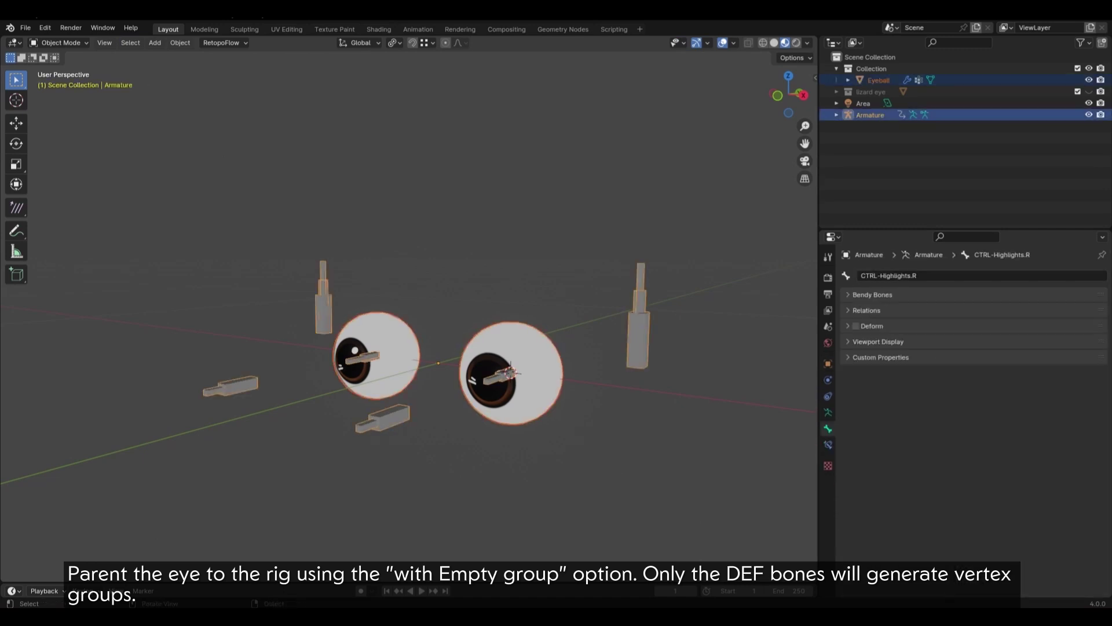
key("ctrl+p")
left_click(570, 344)
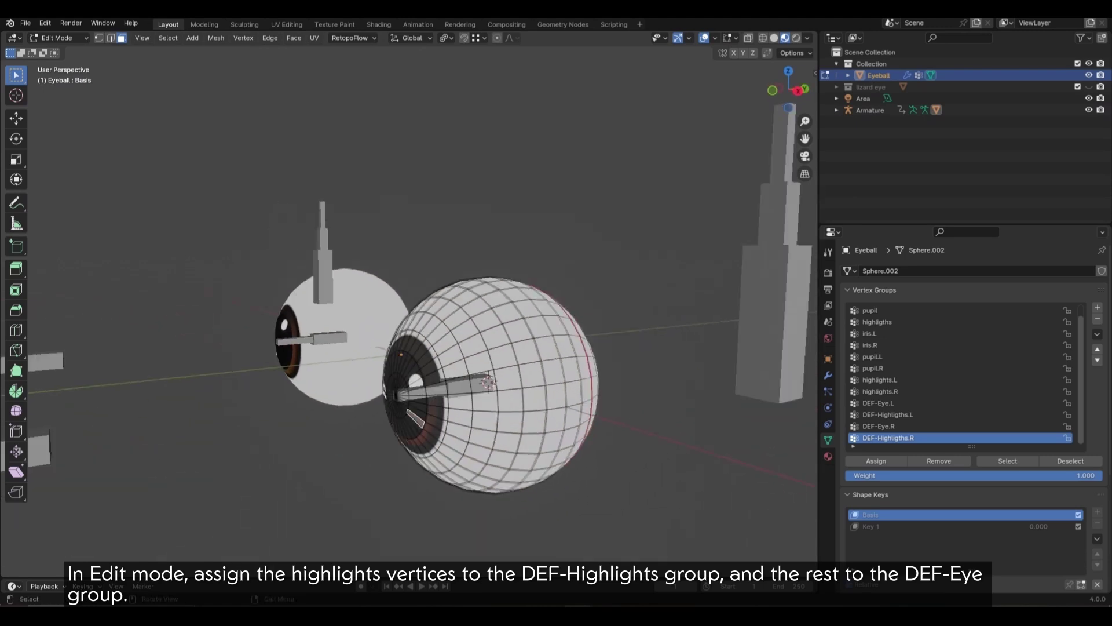
Step: Assign the linked highlight geometry of the eyeball to the DEF-Highligths.L vertex group and hide it
key("l")
left_click(887, 414)
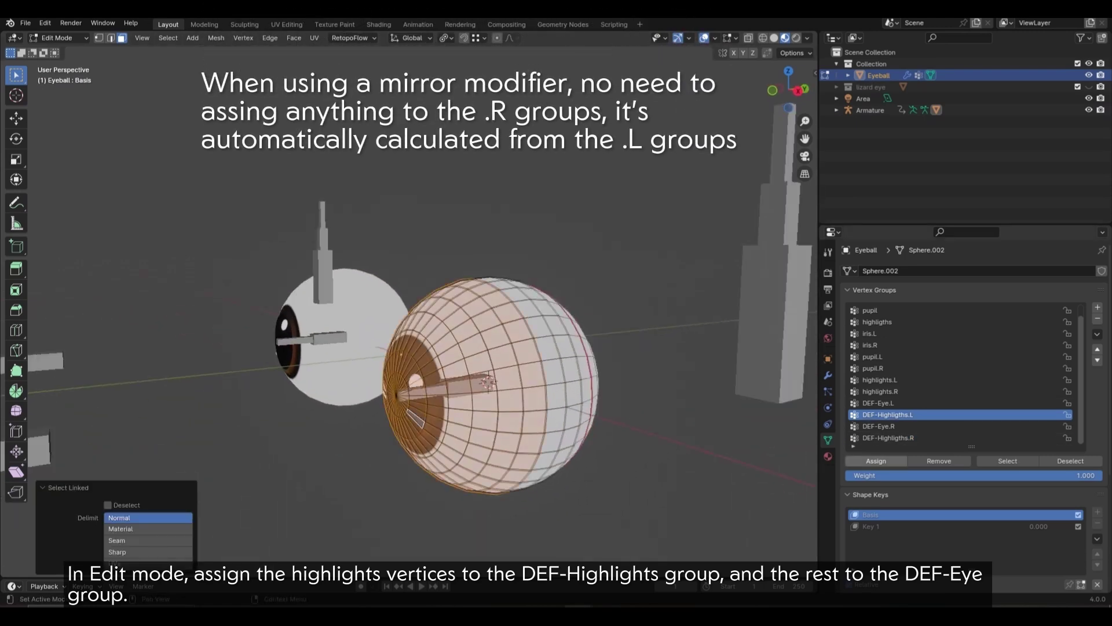
left_click(875, 460)
key("h")
Step: Select the rest of the linked eyeball mesh and assign it to the DEF-Eye.L vertex group
left_click(510, 400)
key("l")
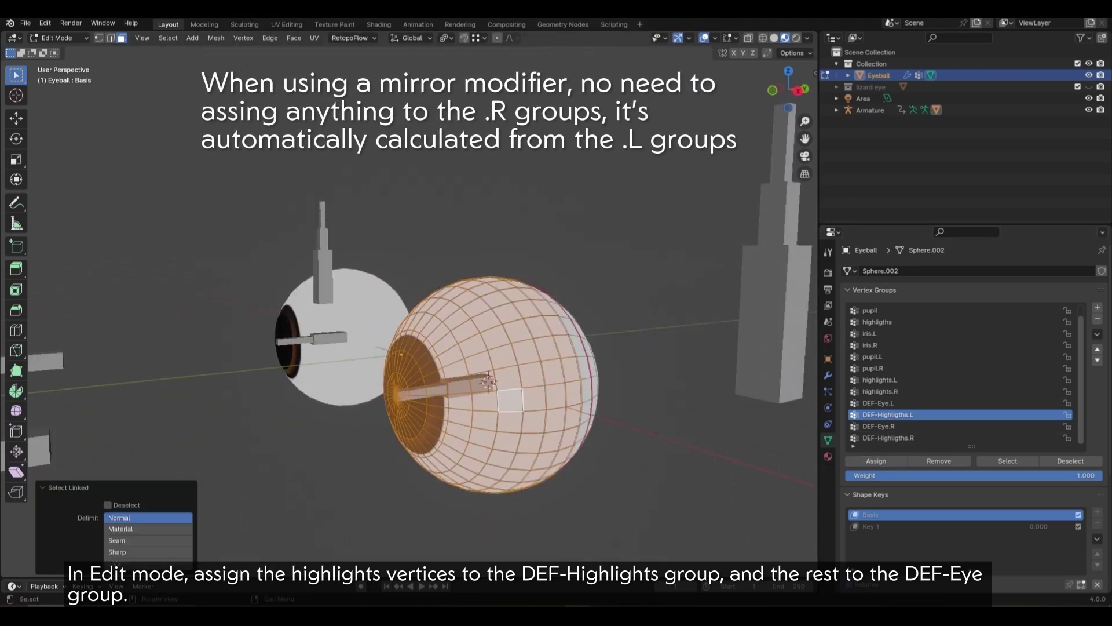
left_click(878, 402)
left_click(876, 460)
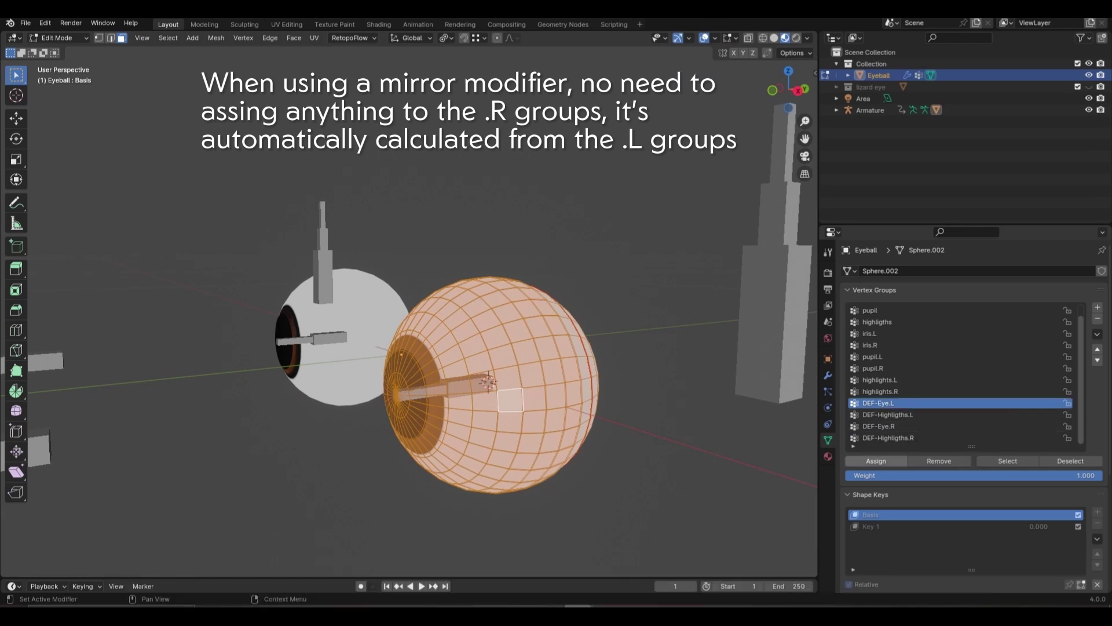
scroll(510, 371, "down", 3)
middle_click_drag(510, 371, 523, 371)
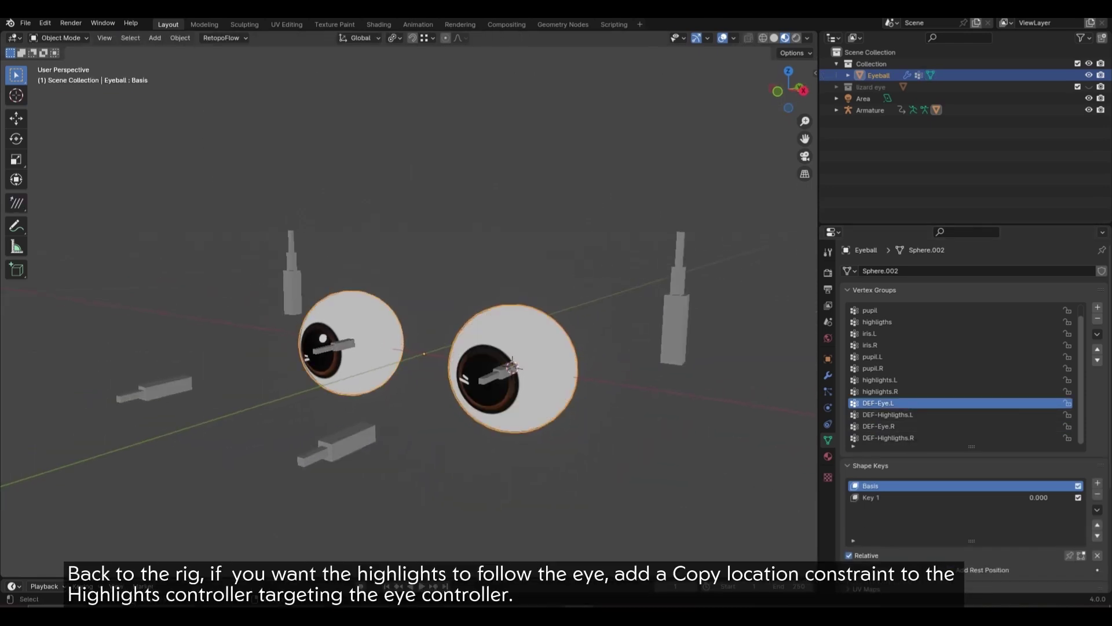
Step: Add a Copy Location constraint to CTRL-Highlights.L targeting CTRL-Eye.L
key("shift+ctrl+c")
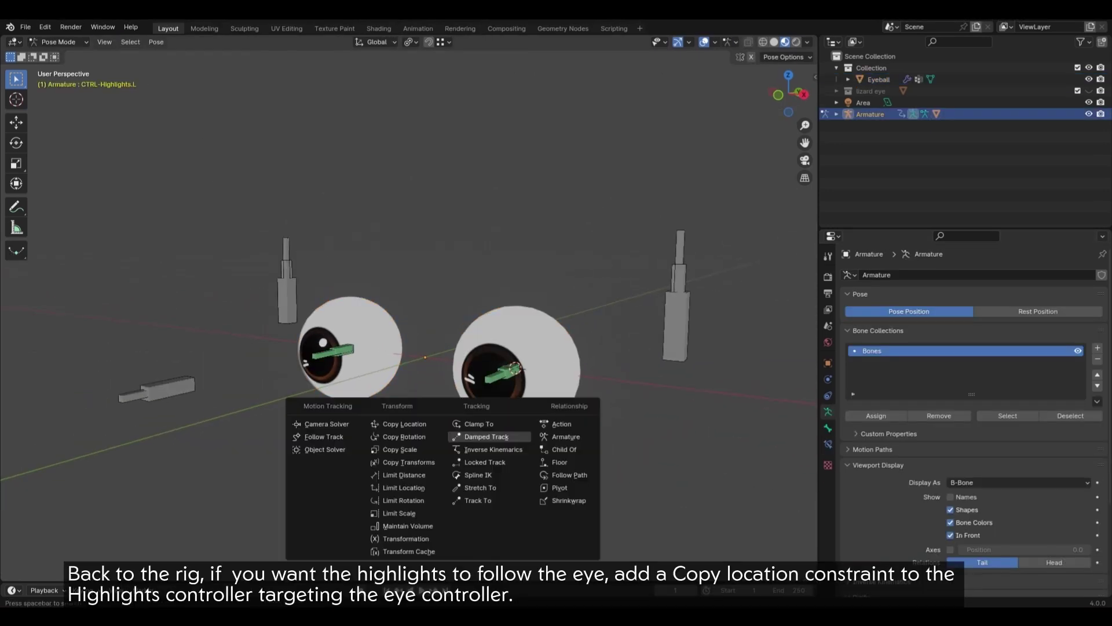
left_click(405, 423)
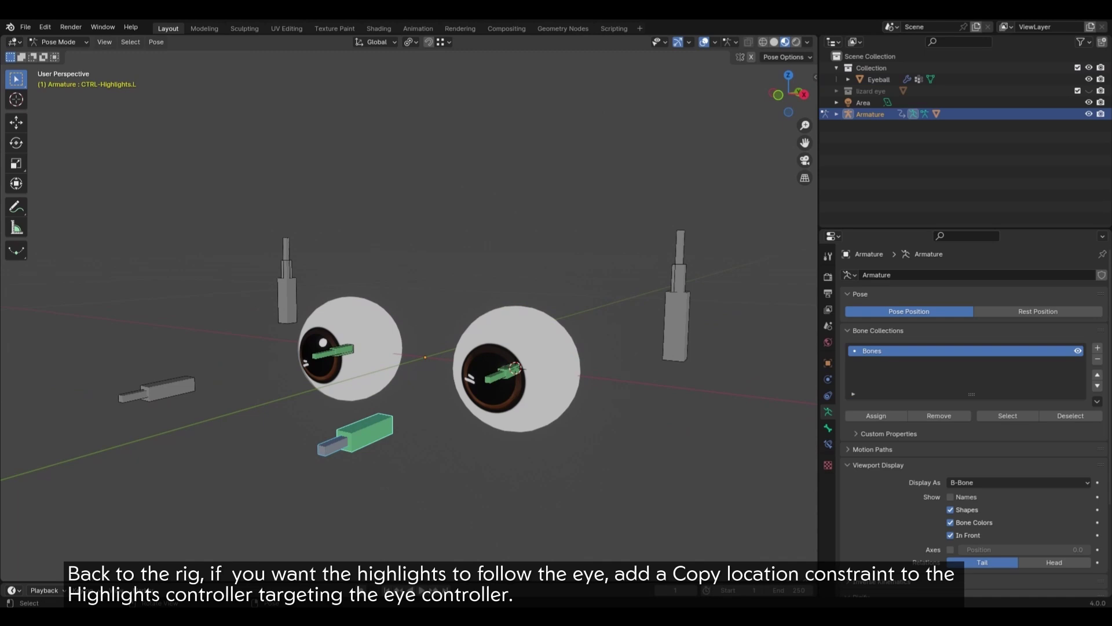
Step: Try moving CTRL-Eye.L and CTRL-Highlights.L to test the Copy Location constraint
left_click(376, 428)
key("g")
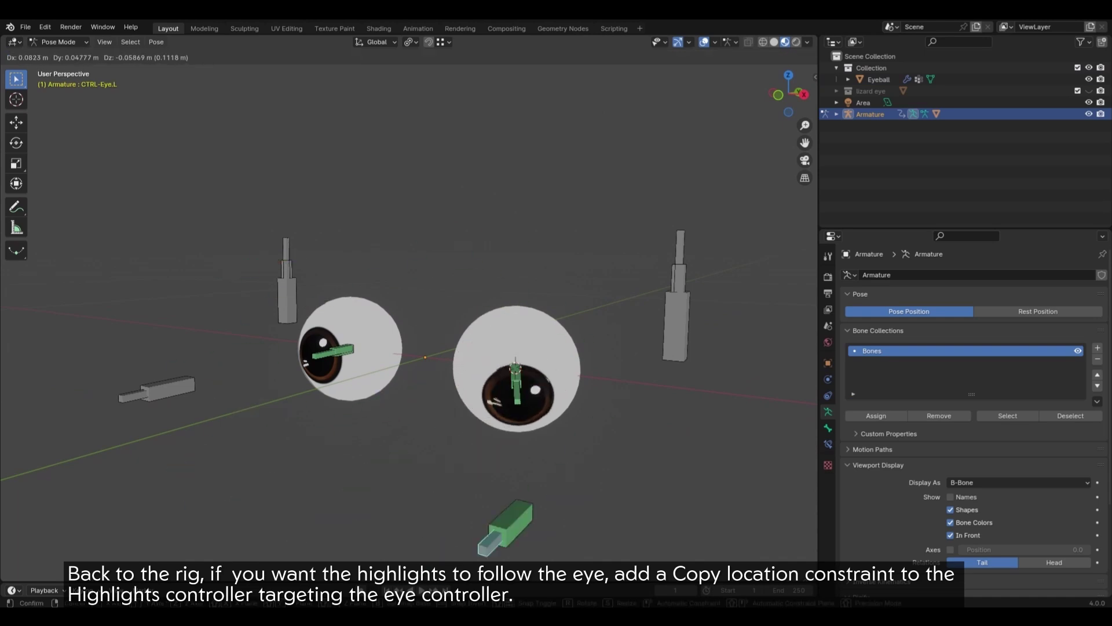
key("Escape")
left_click(368, 433)
key("g")
left_click(516, 368)
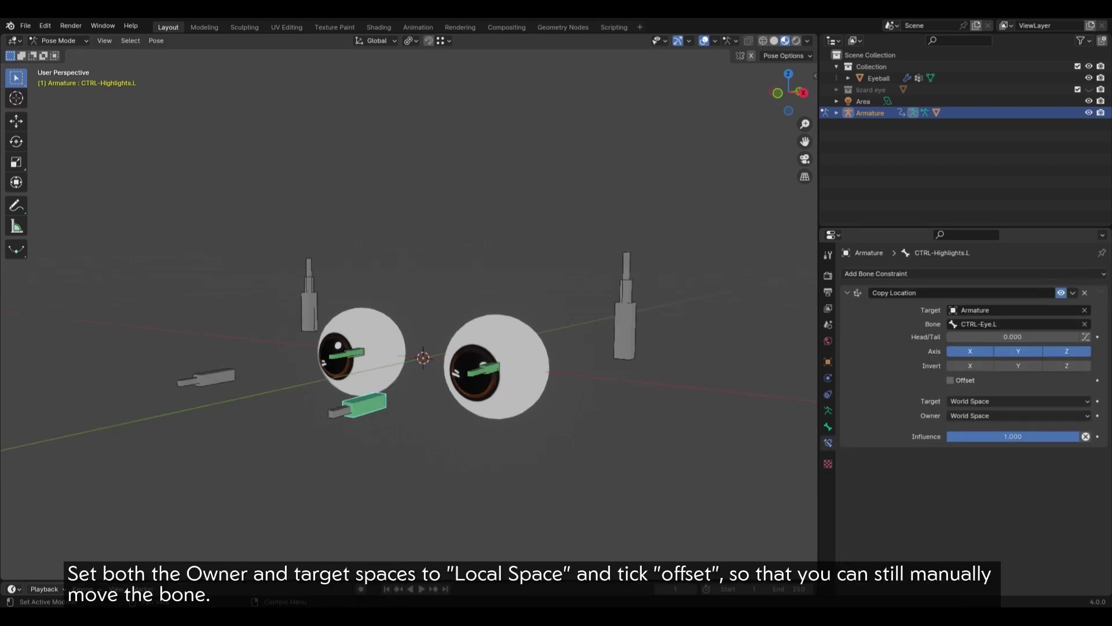
Step: Set the target and owner spaces of the Copy Location constraint on CTRL-Highlights.L to Local Space and enable Offset
left_click(1019, 401)
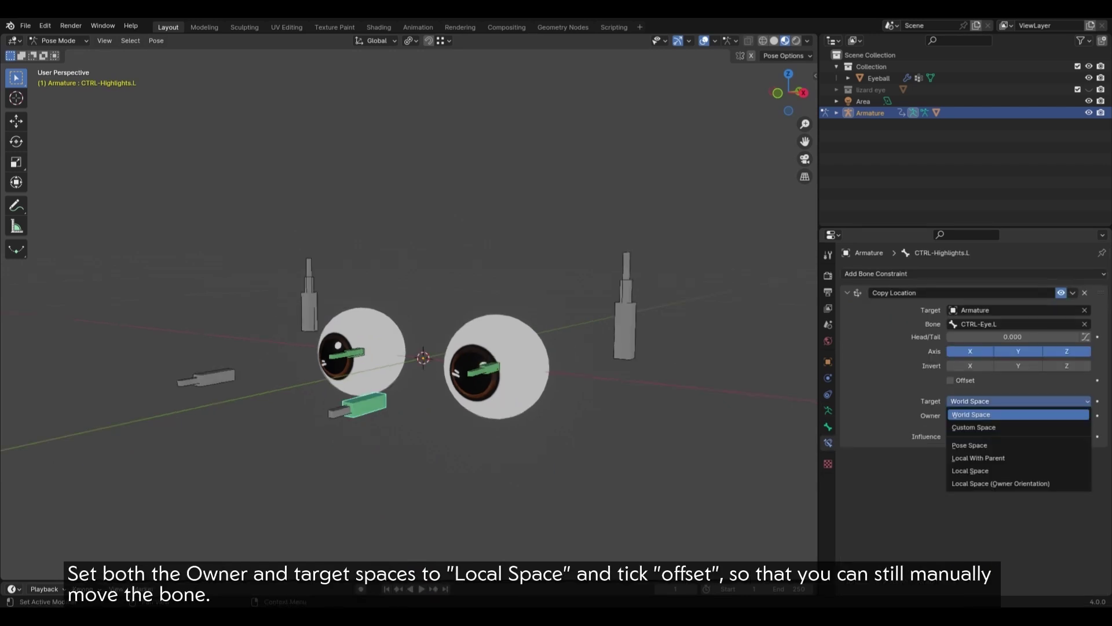
left_click(970, 471)
left_click(1020, 416)
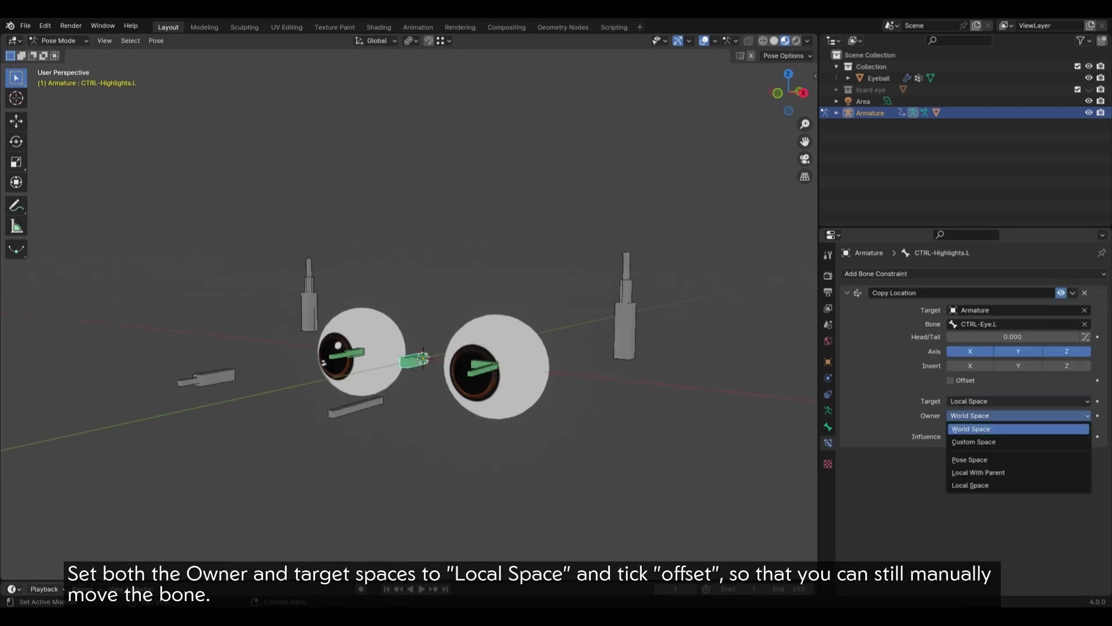
left_click(970, 486)
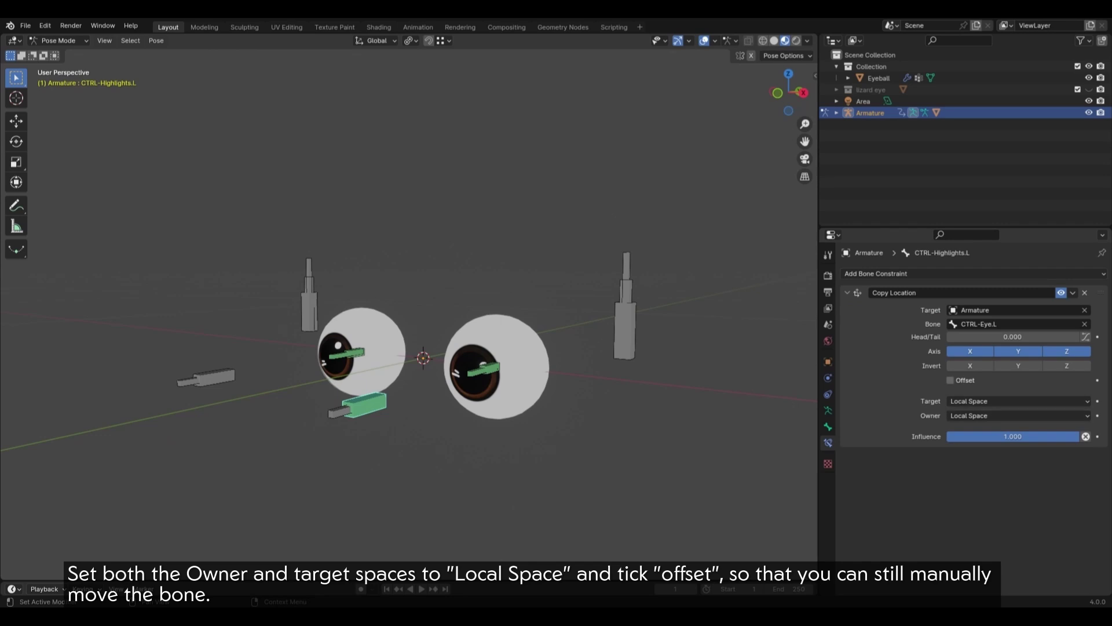
Step: Try moving CTRL-Highlights.L on its own and CTRL-Eye.L to test the constraint with Local Space and Offset
key("g")
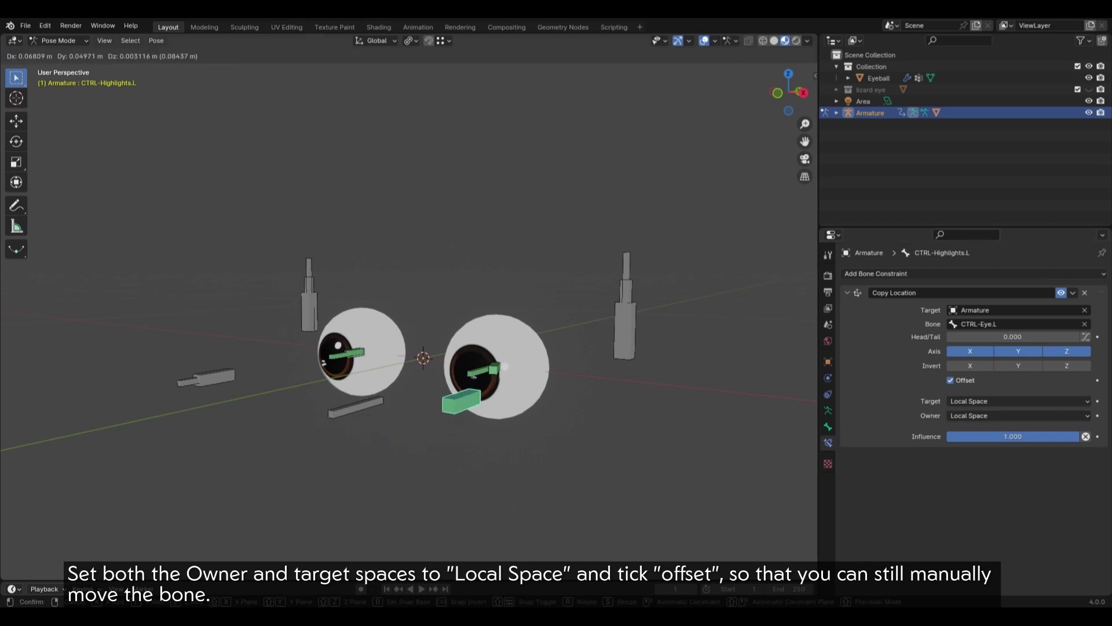
key("Escape")
left_click(339, 412)
key("g")
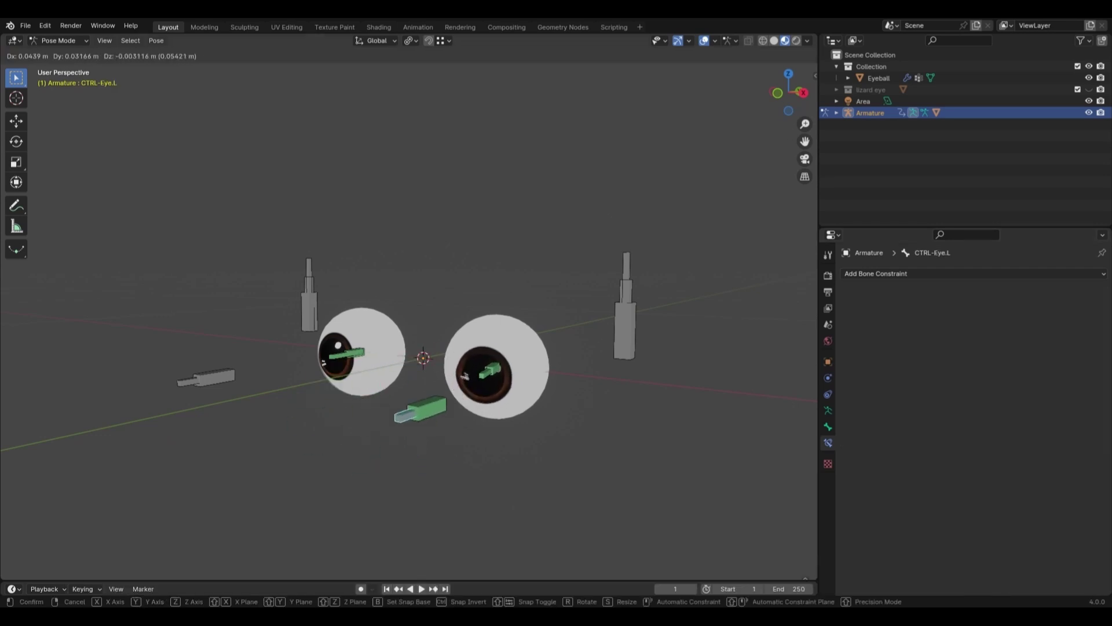
key("Return")
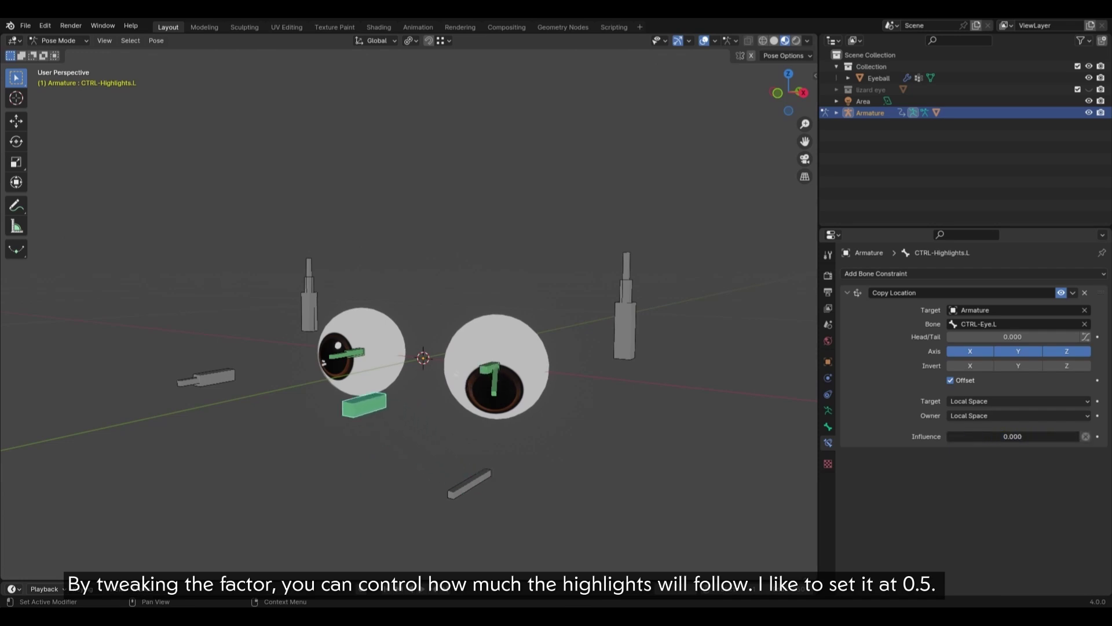
Step: Set the influence of the Copy Location constraint on CTRL-Highlights.L to 0.5
mouse_move(1012, 436)
left_mouse_down()
mouse_move(1077, 436)
mouse_move(987, 436)
mouse_move(1046, 436)
mouse_move(1007, 436)
left_mouse_up()
left_click(1077, 436)
key("Return")
Step: Hide the two DEF bones inside the left eyeball
left_click(469, 483)
left_click(488, 370)
left_click(494, 388, "shift")
key("h")
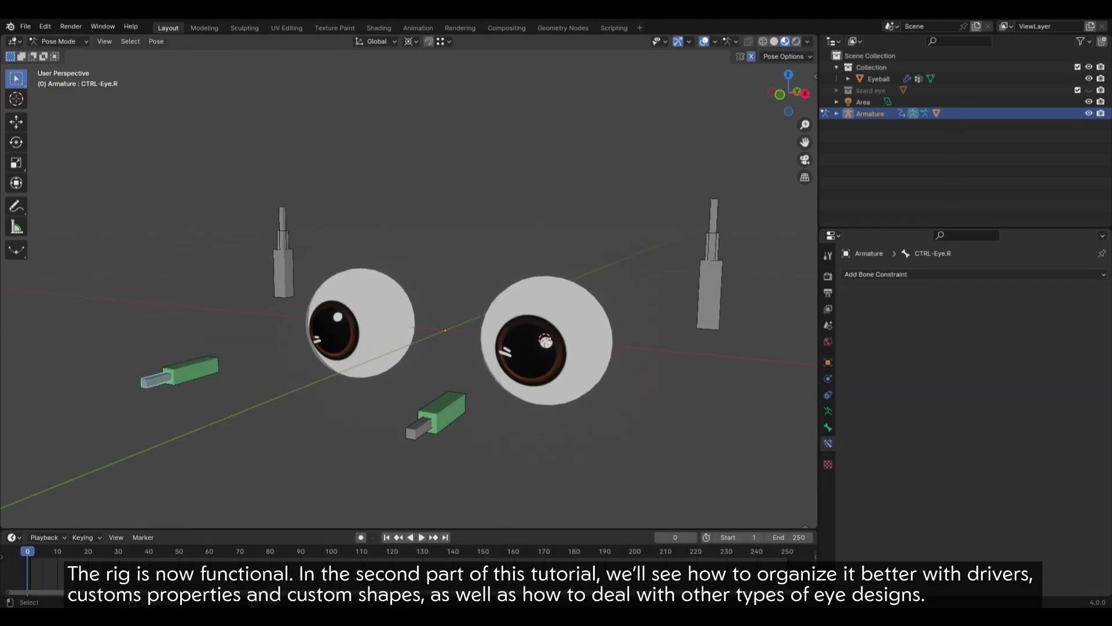
Step: Try moving CTRL-Aim-Eye.L and CTRL-Eye-Specular.L on the Lizard_Rig to test how the eye and its highlights follow
key("g")
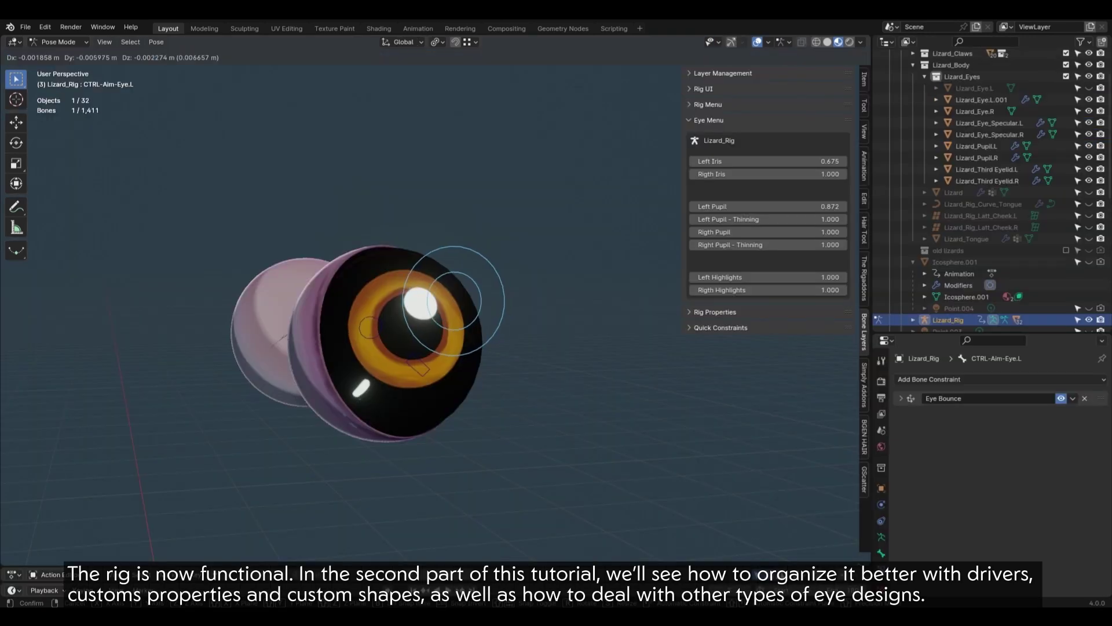
key("g")
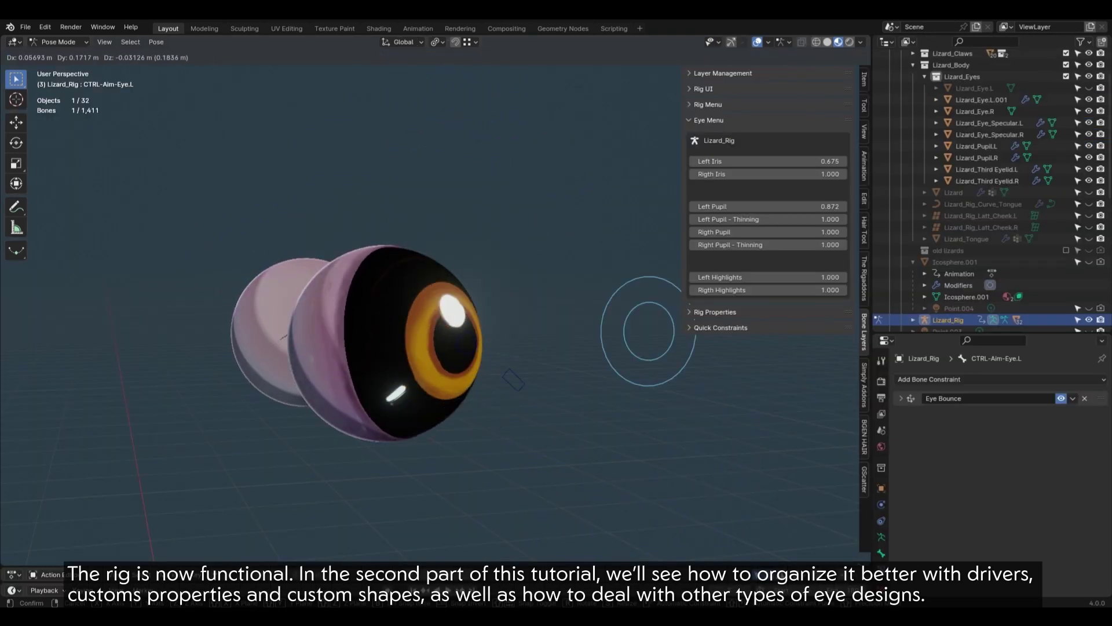
left_click(391, 316)
key("g")
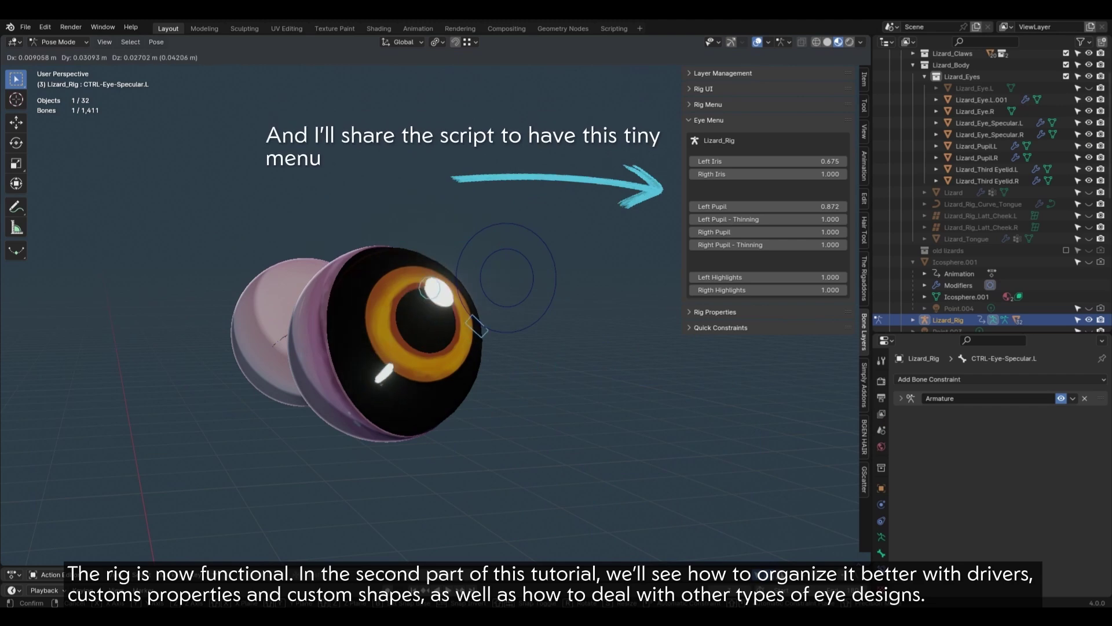
left_click(404, 255)
Step: Try adjusting the Left Pupil and Left Iris values of the Lizard_Rig
left_click_drag(768, 206, 727, 219)
left_click_drag(768, 161, 785, 161)
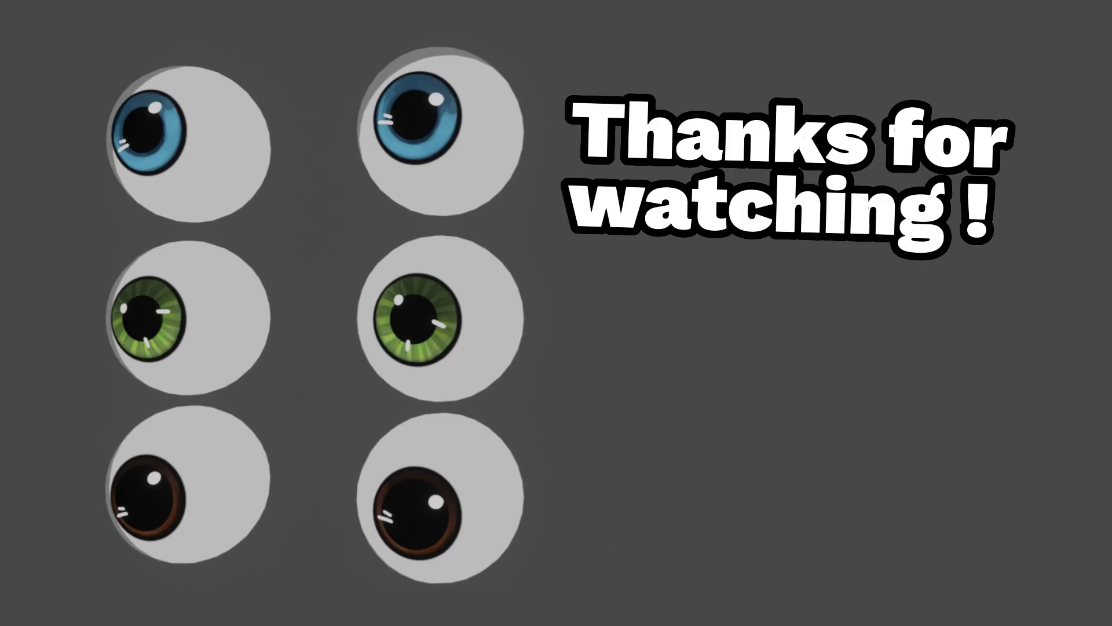